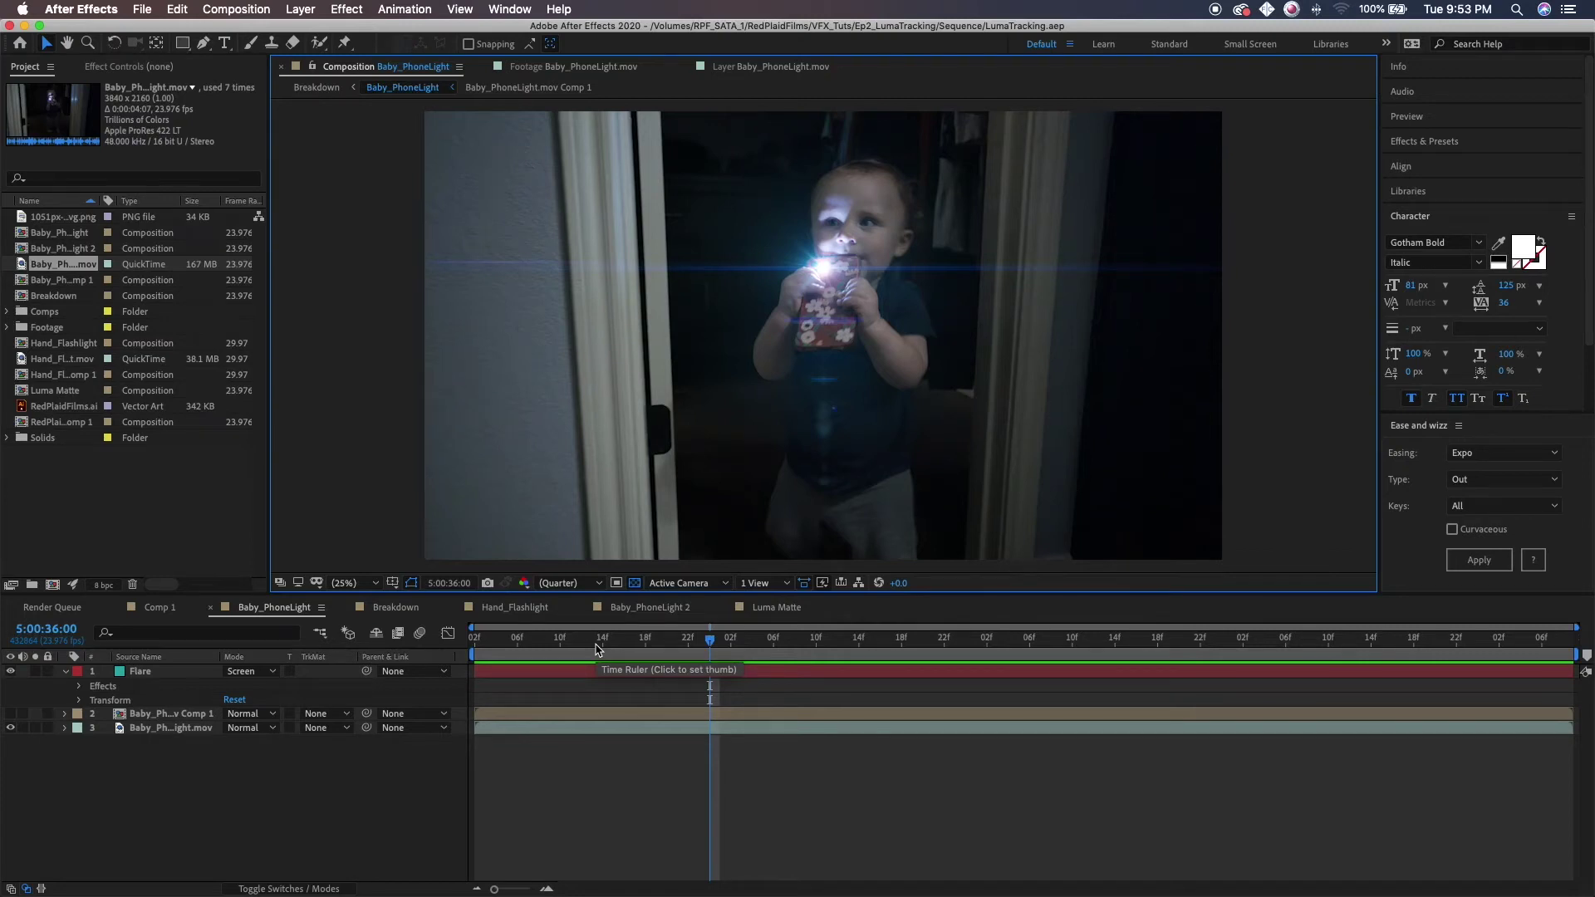
# Scrub through the shot, hiding and re-showing the Flare layer to compare with and without it.
pyautogui.moveTo(591, 644); pyautogui.dragTo(977, 647)
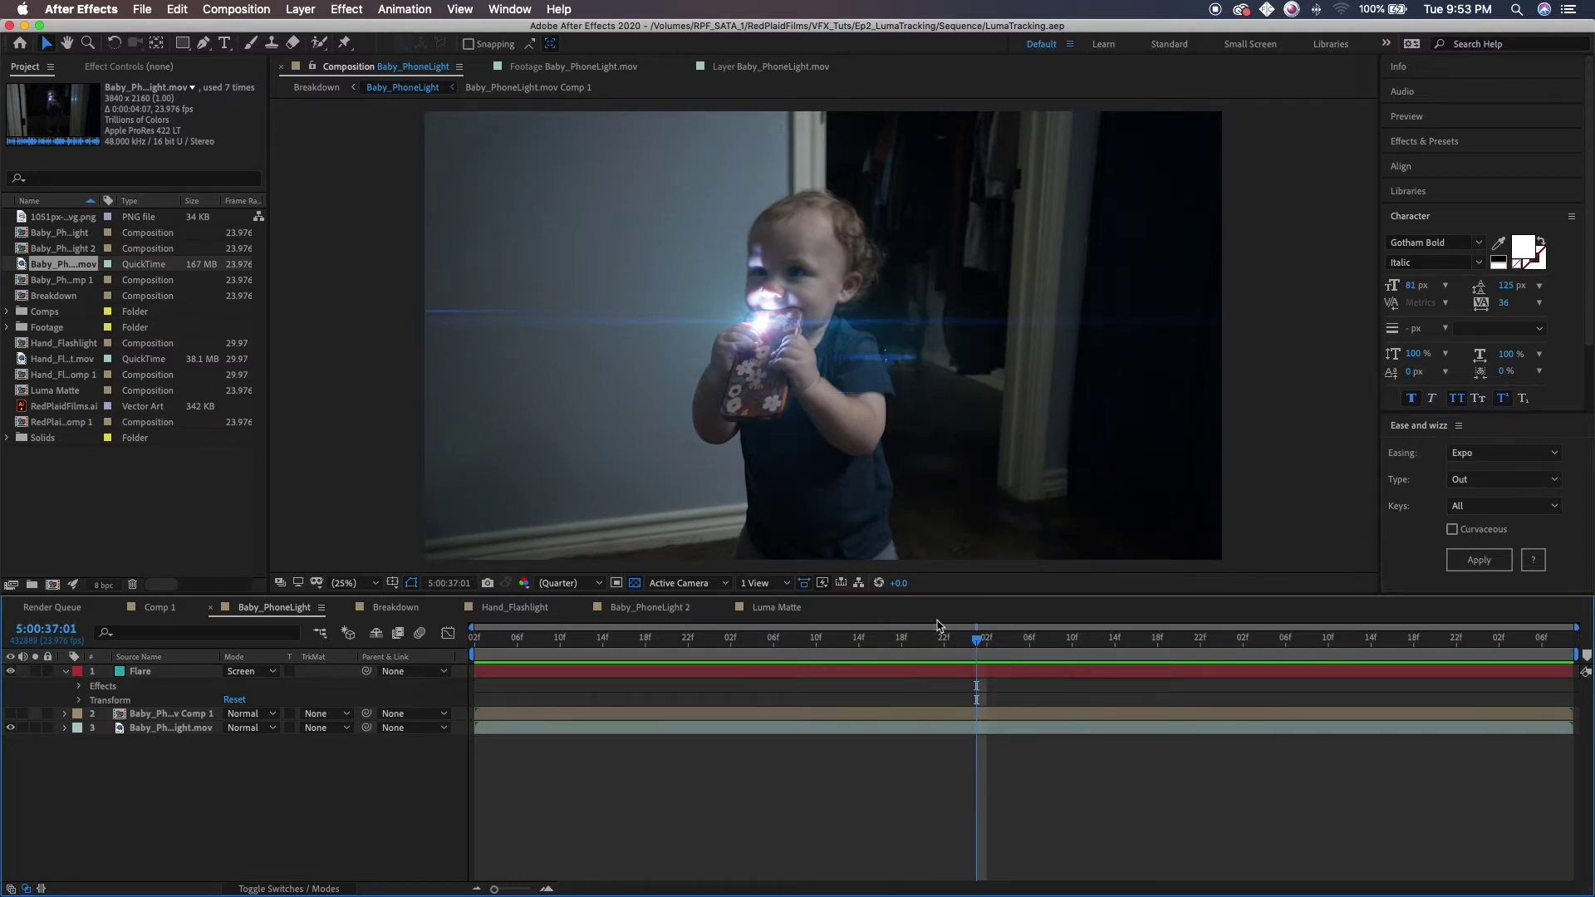
pyautogui.moveTo(923, 645); pyautogui.dragTo(859, 657)
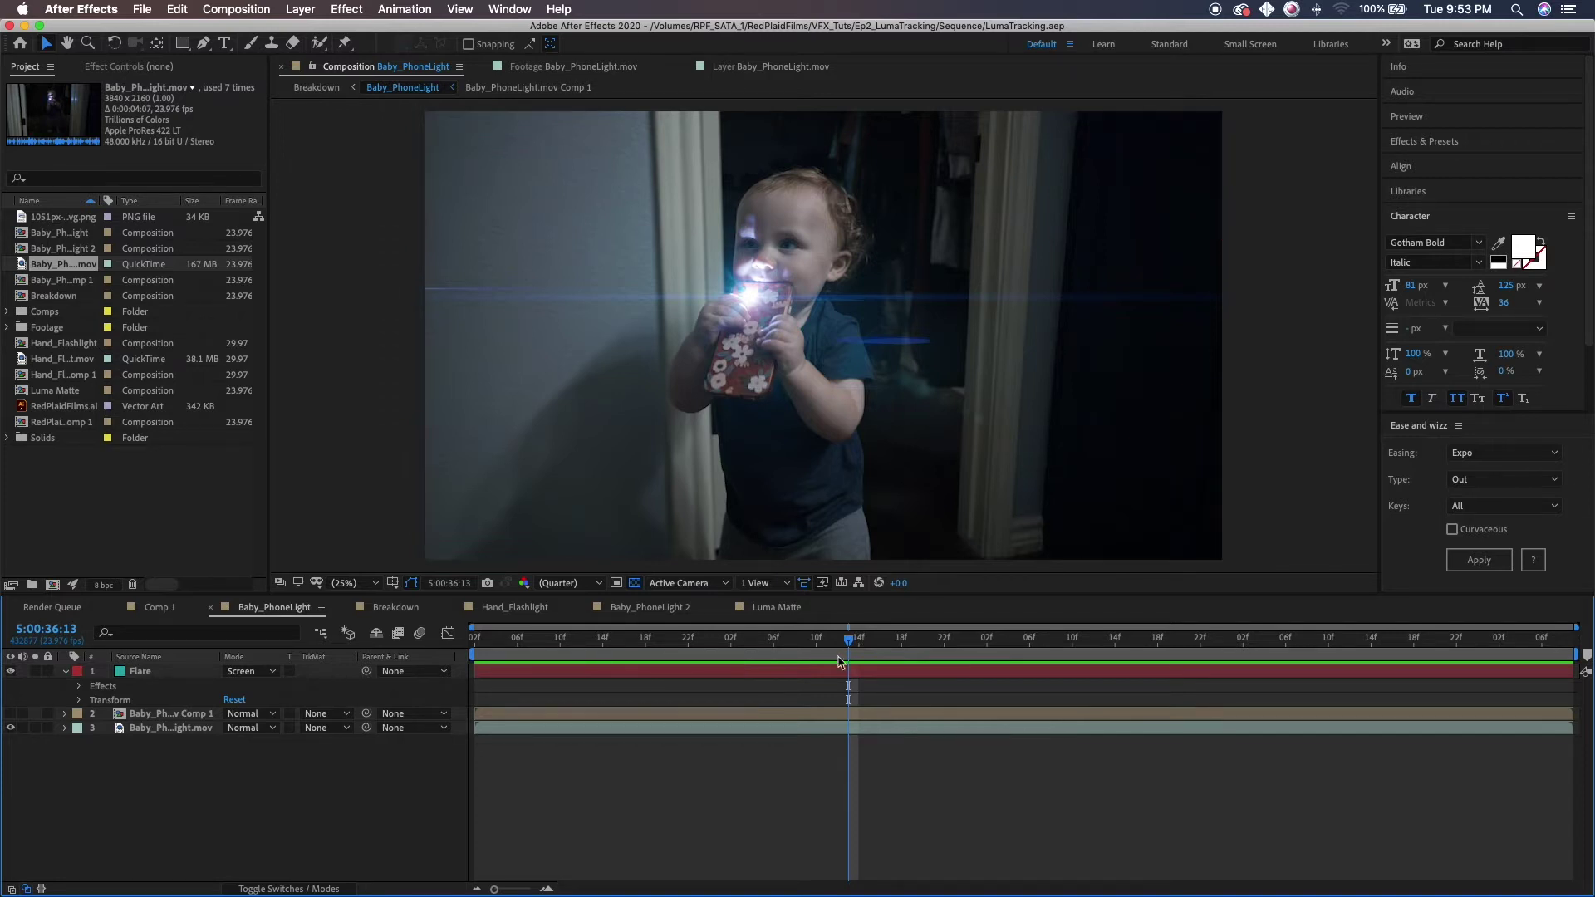
pyautogui.moveTo(831, 649); pyautogui.dragTo(773, 647)
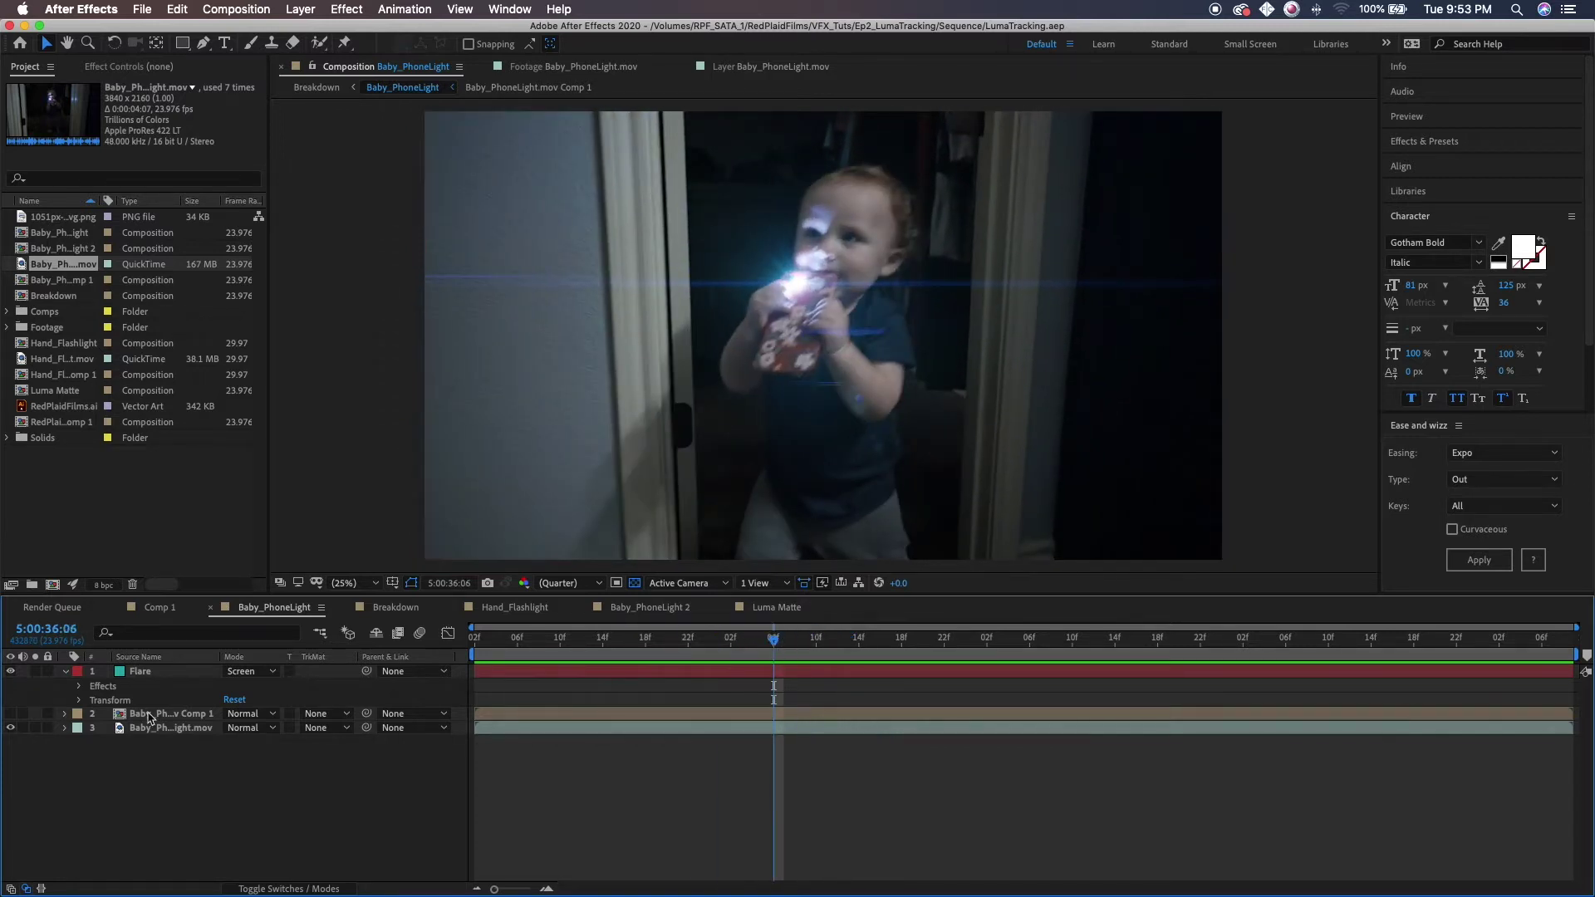
pyautogui.click(10, 671)
pyautogui.moveTo(522, 663); pyautogui.dragTo(858, 648)
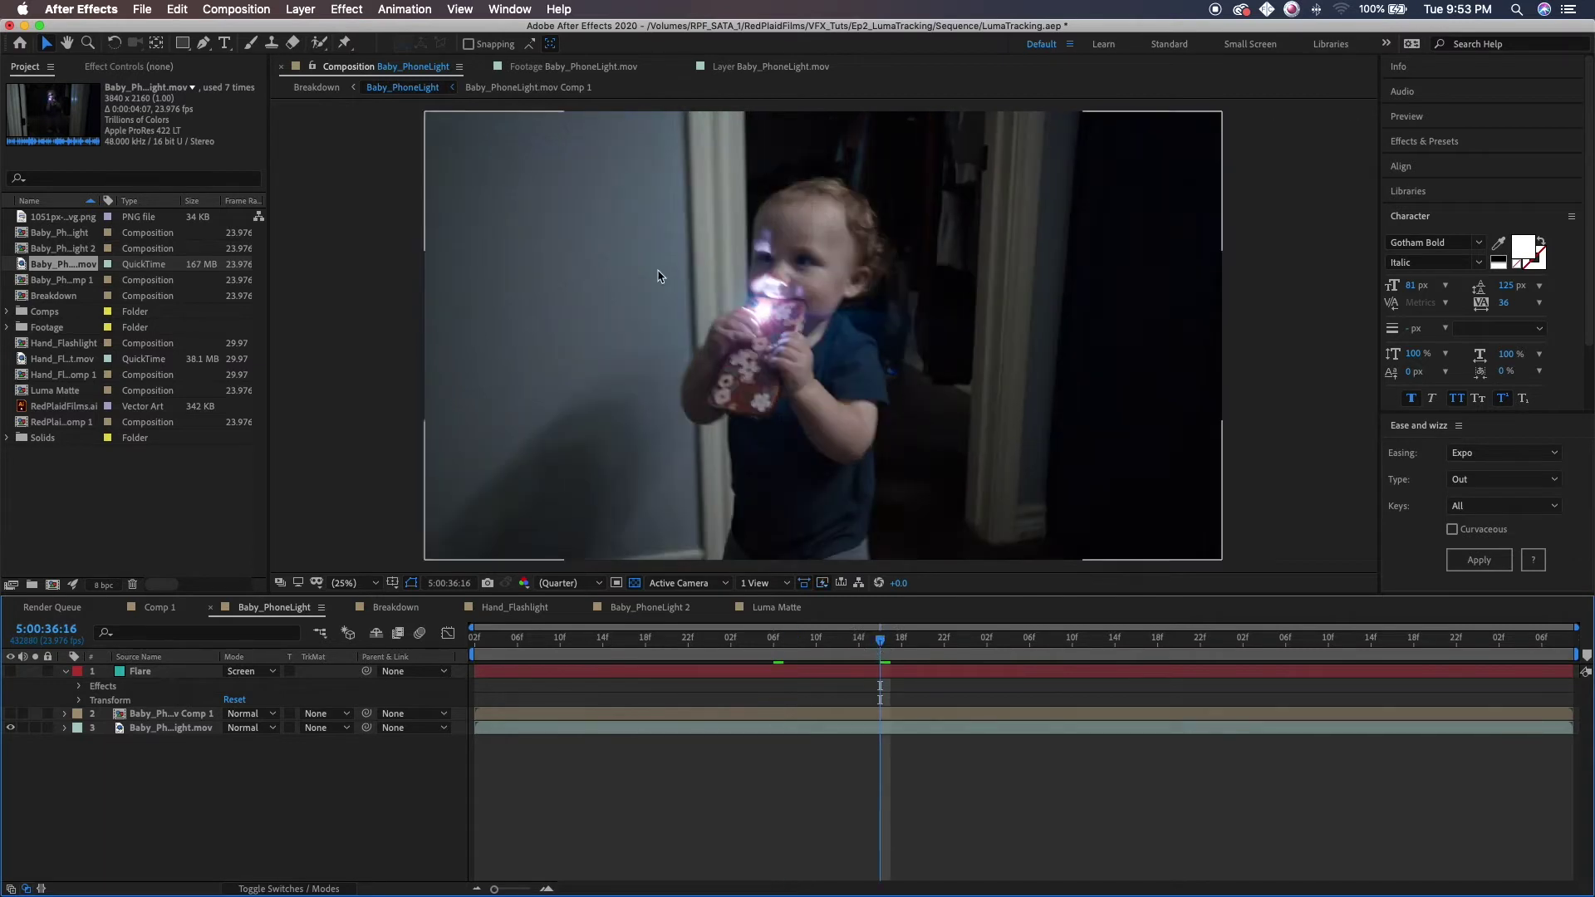
pyautogui.click(10, 672)
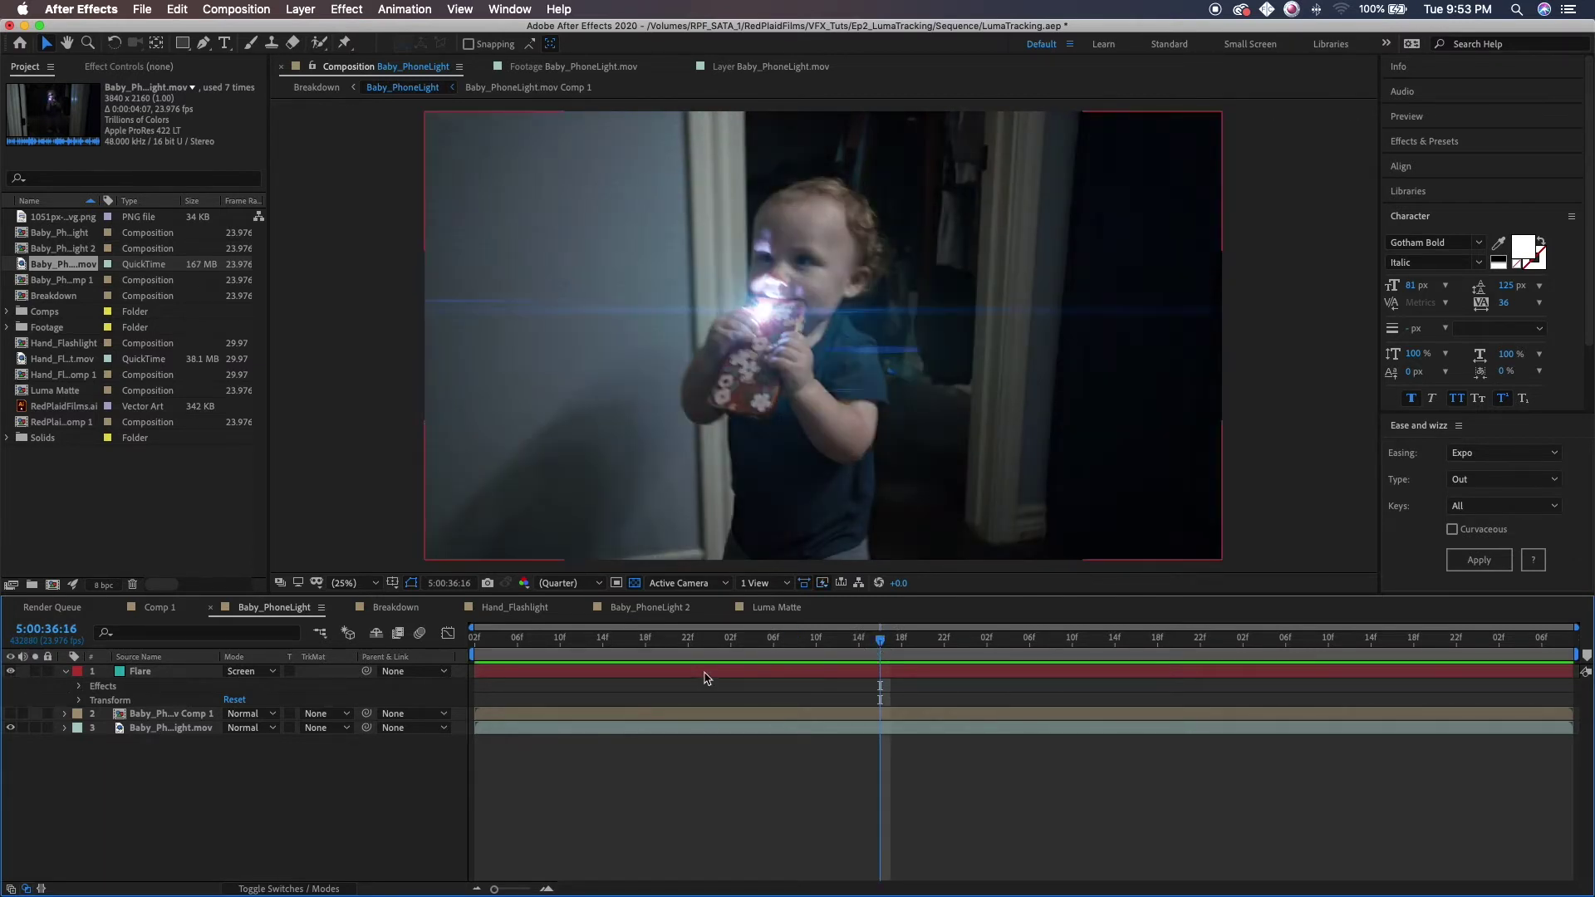
pyautogui.moveTo(881, 648); pyautogui.dragTo(955, 651)
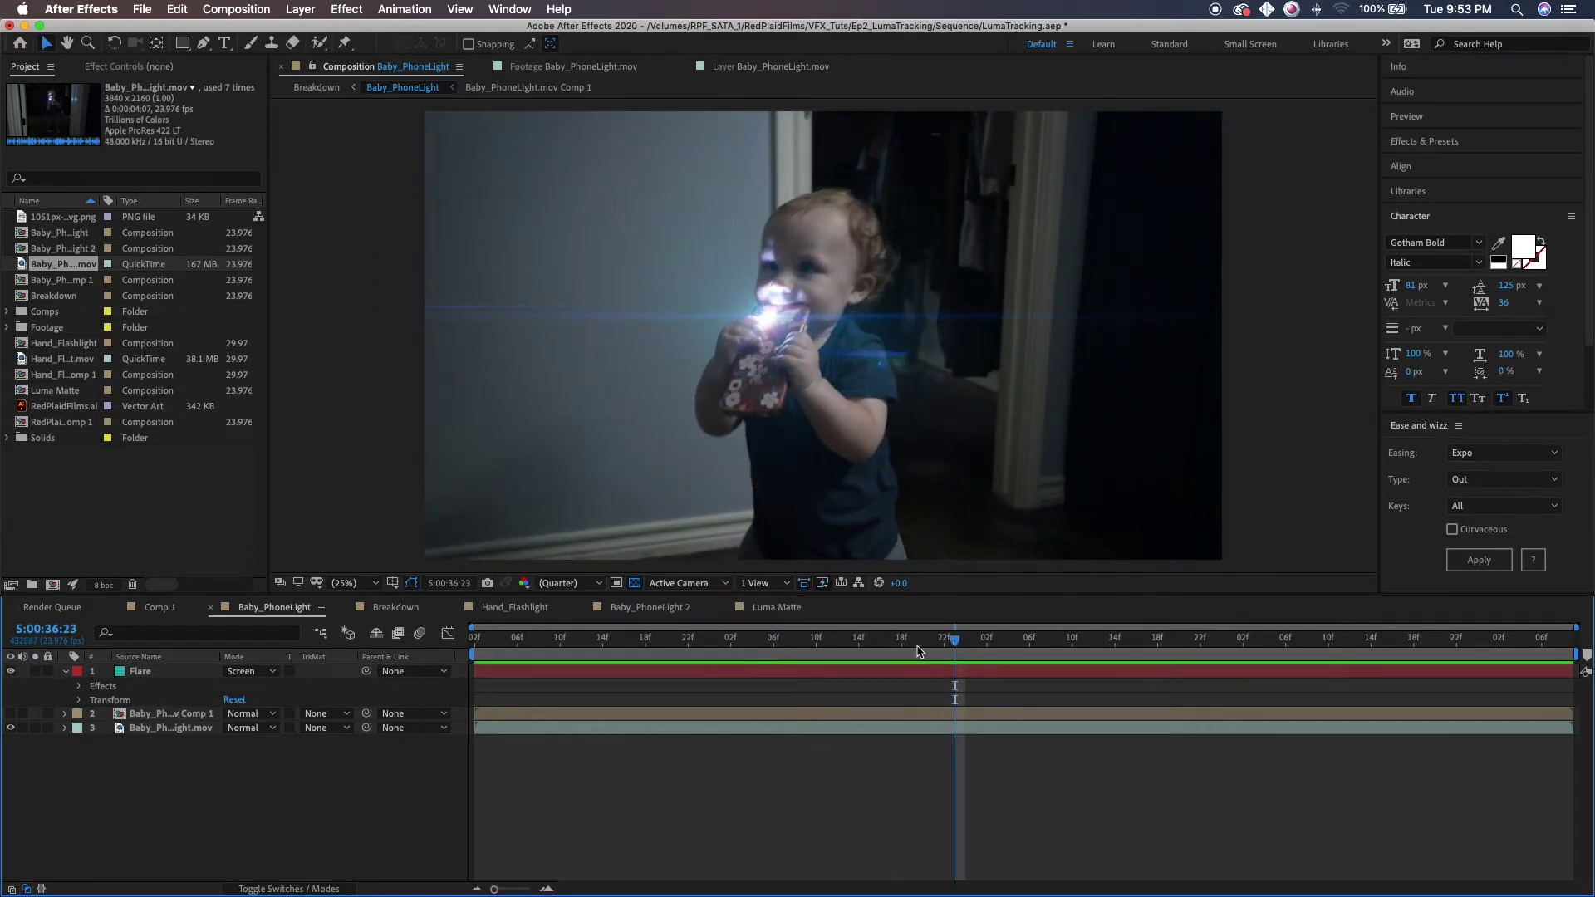
# Move to a later frame, deselect the Flare layer and widen the Project panel's Name column.
pyautogui.moveTo(948, 629); pyautogui.dragTo(1072, 638)
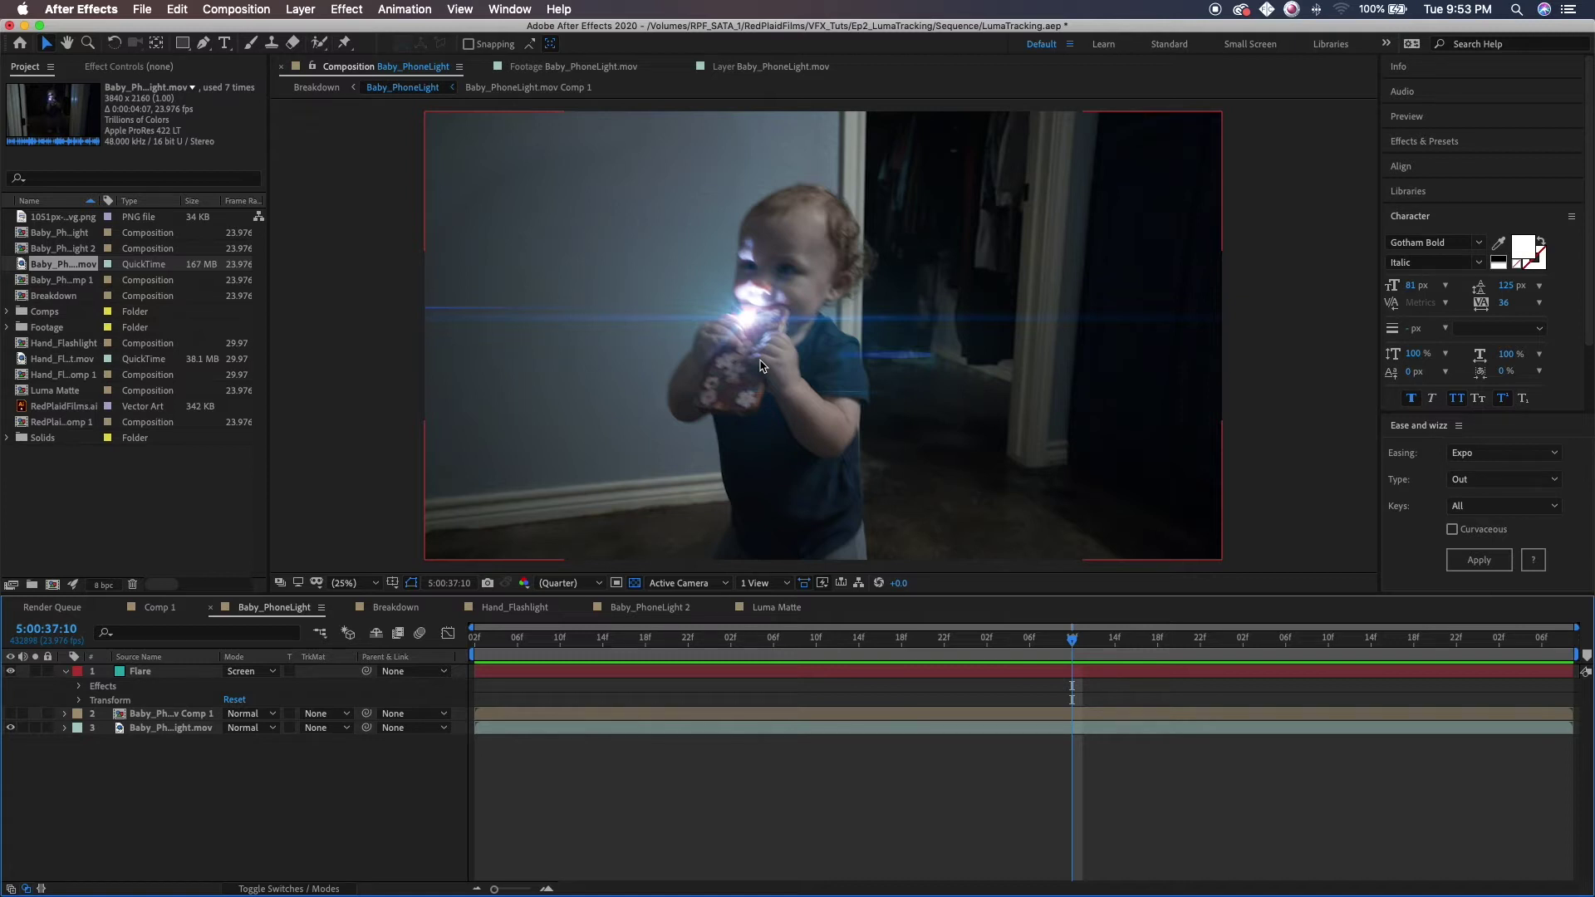
pyautogui.click(399, 349)
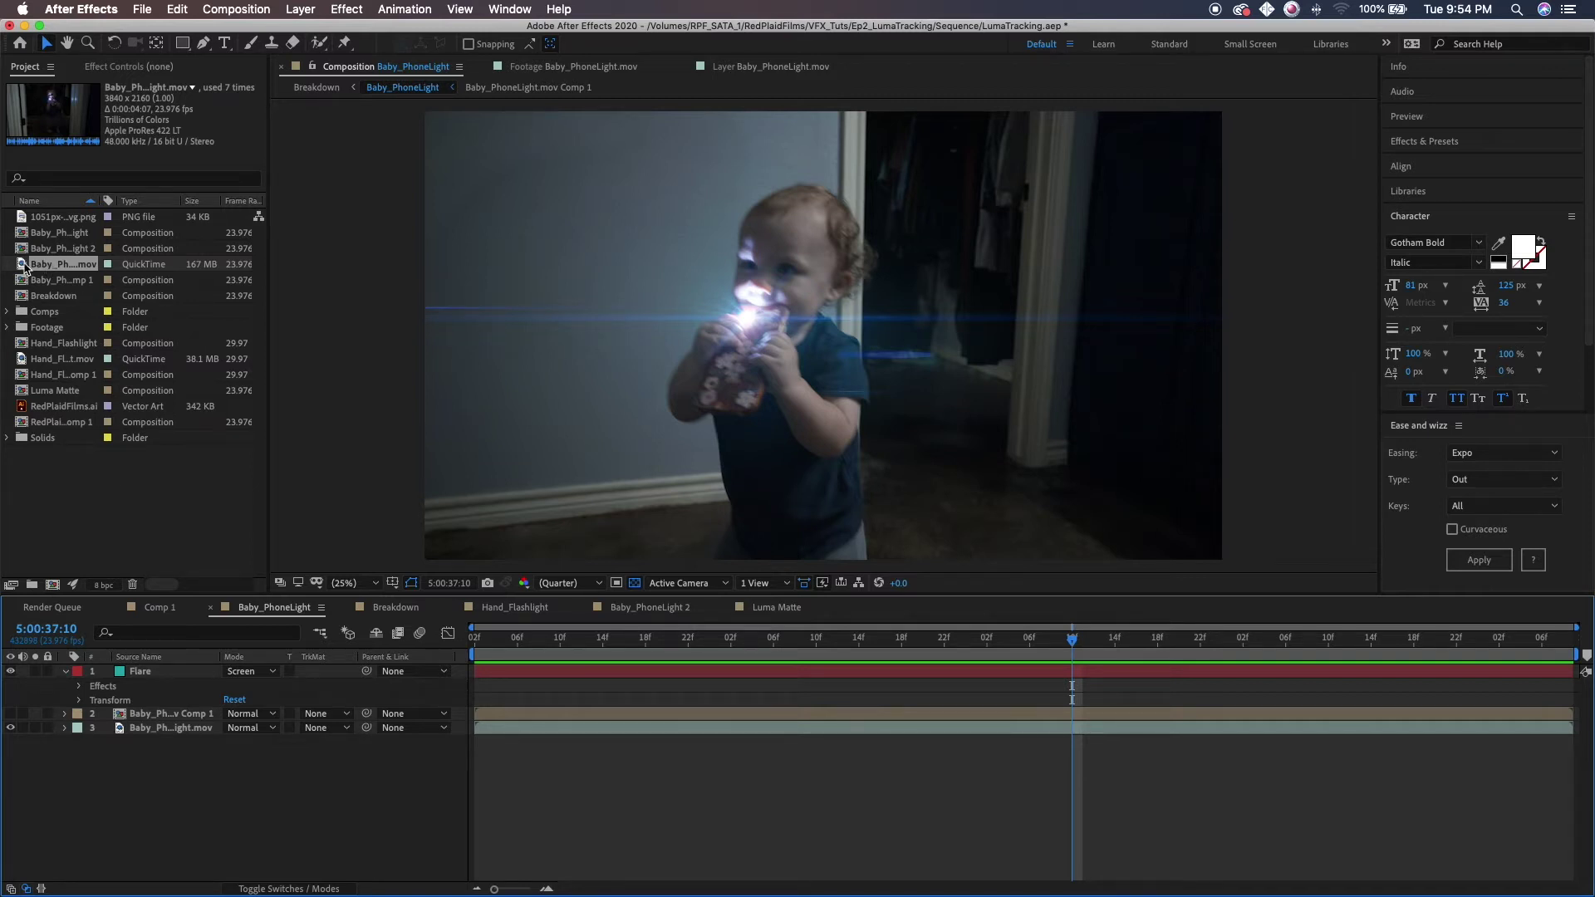
pyautogui.moveTo(104, 202); pyautogui.dragTo(162, 202)
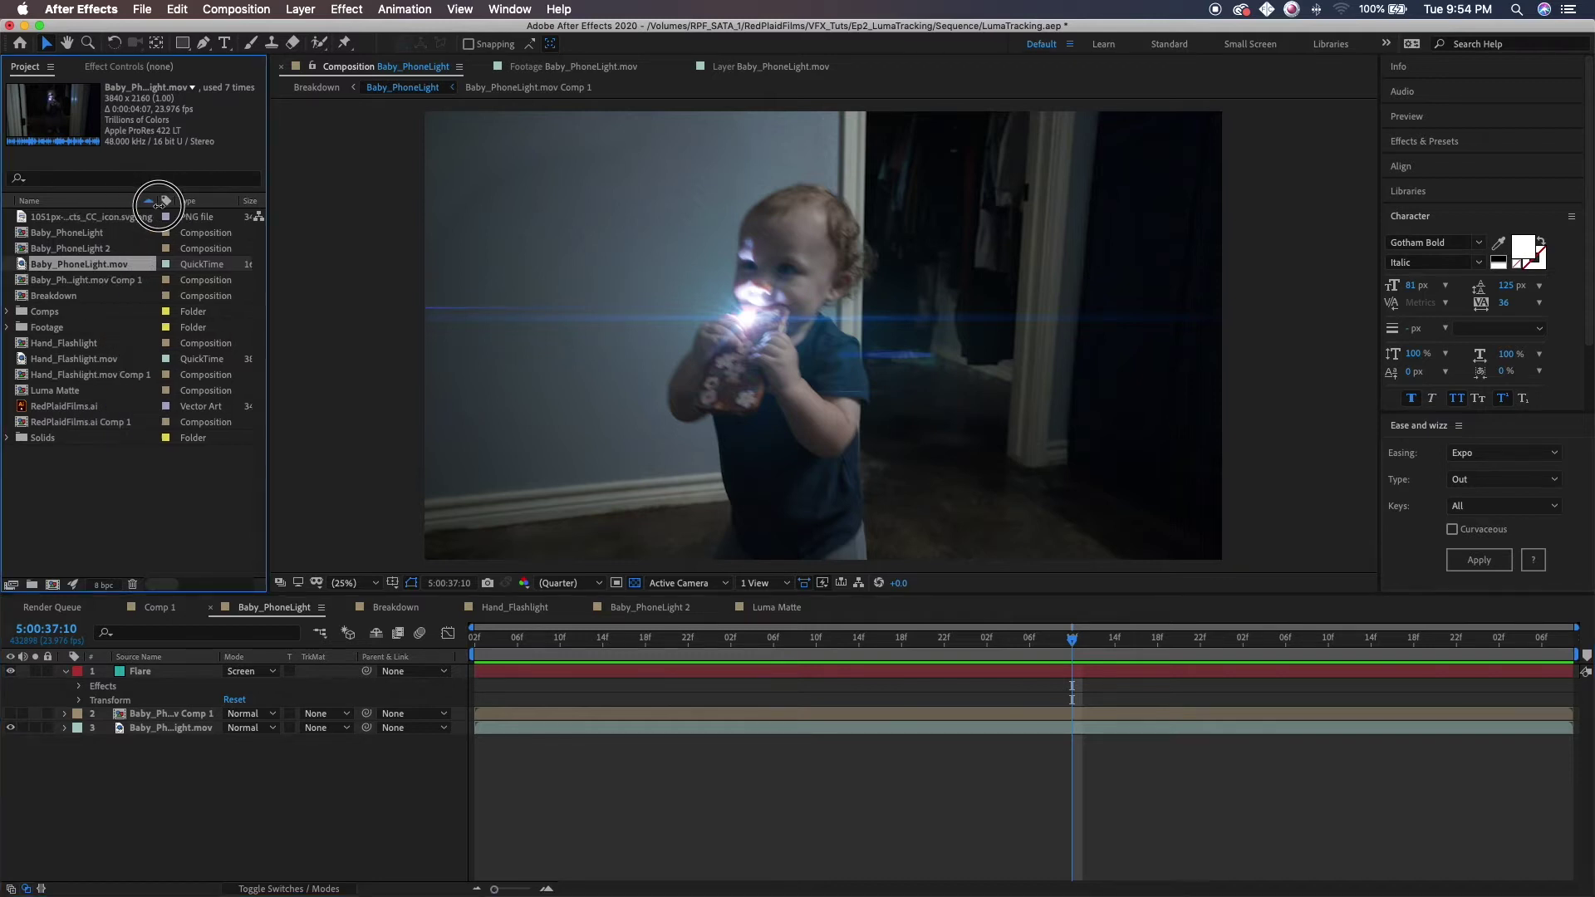
# Preview Baby_PhoneLight.mov and drop it on New Composition to create and open Baby_PhoneLight 3.
pyautogui.doubleClick(37, 266)
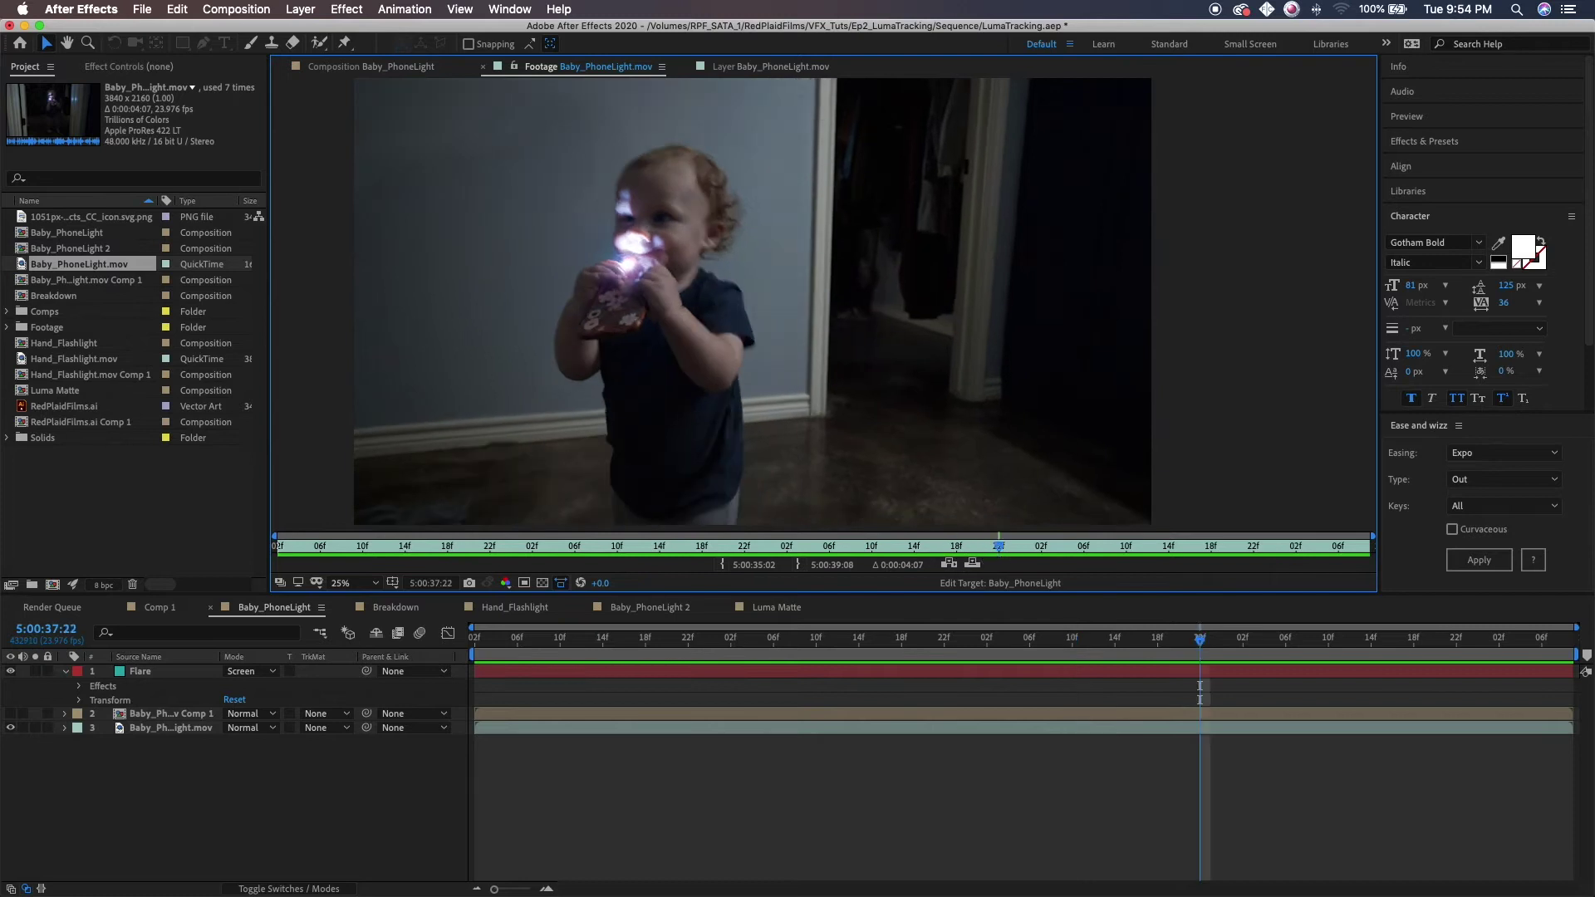
pyautogui.moveTo(41, 298); pyautogui.dragTo(53, 585)
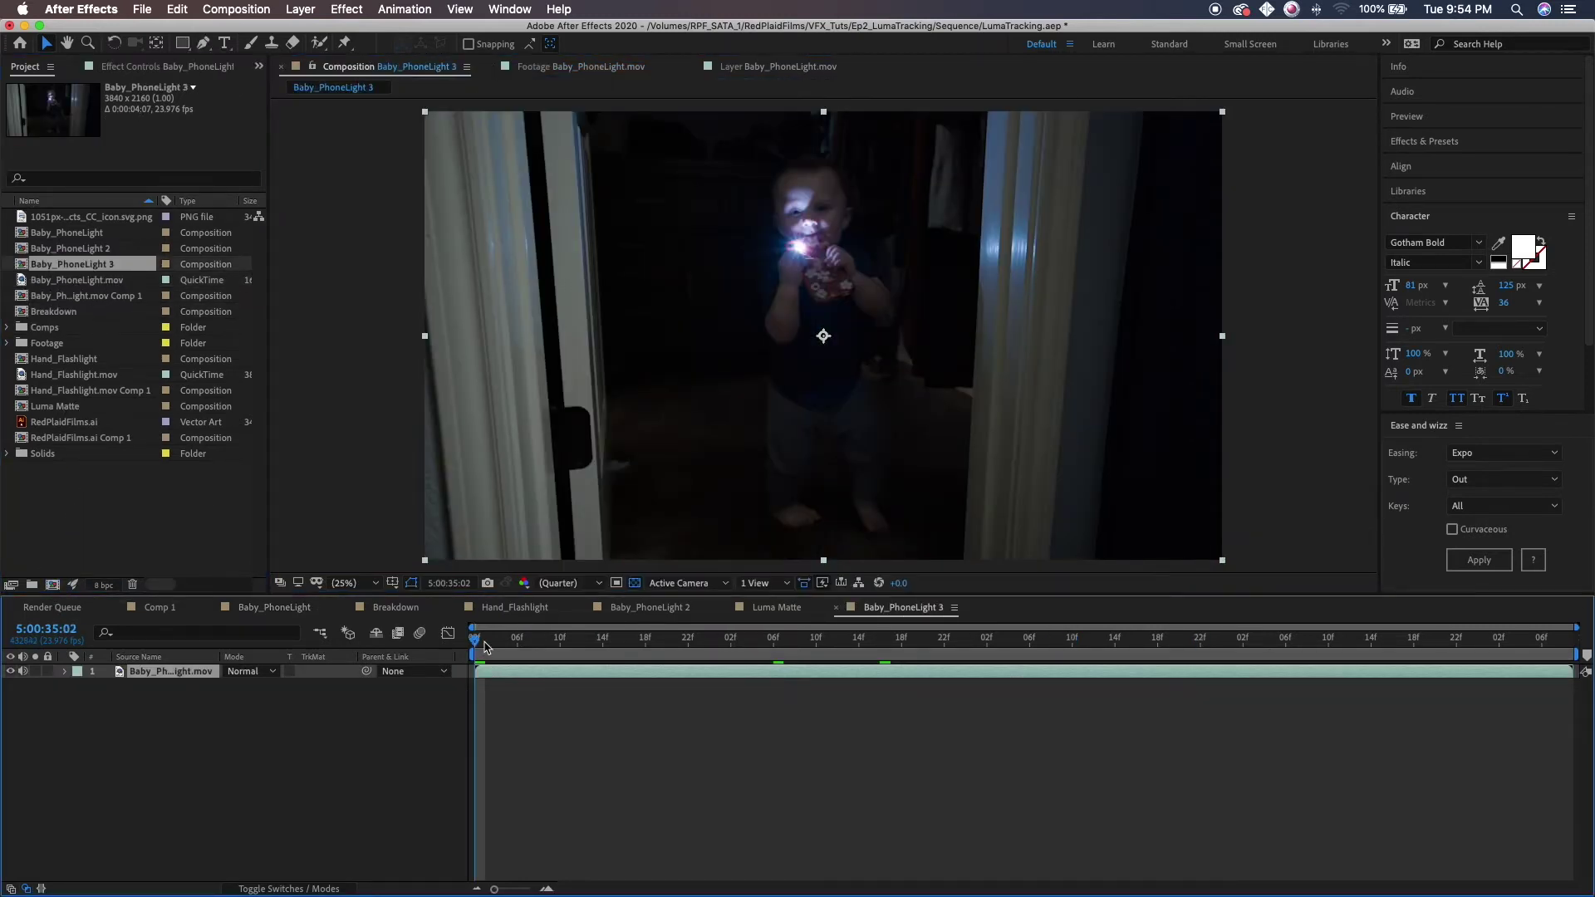
pyautogui.moveTo(499, 655); pyautogui.dragTo(646, 660)
pyautogui.click(173, 673)
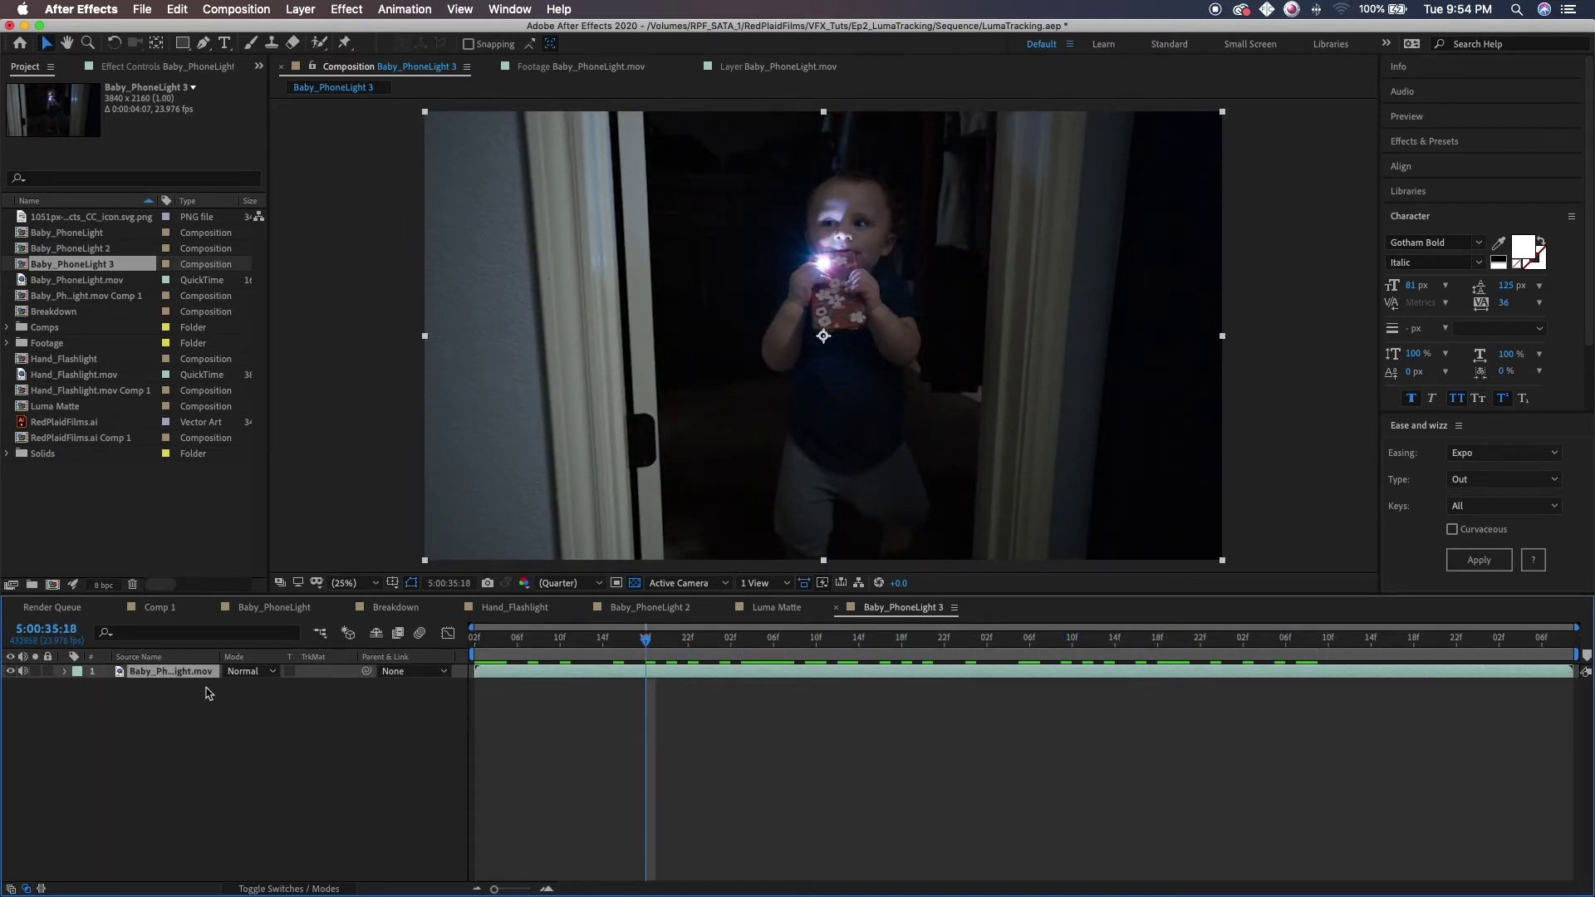
# Duplicate the Baby_PhoneLight.mov layer with Cmd+D and select the top copy.
pyautogui.press('super+d')
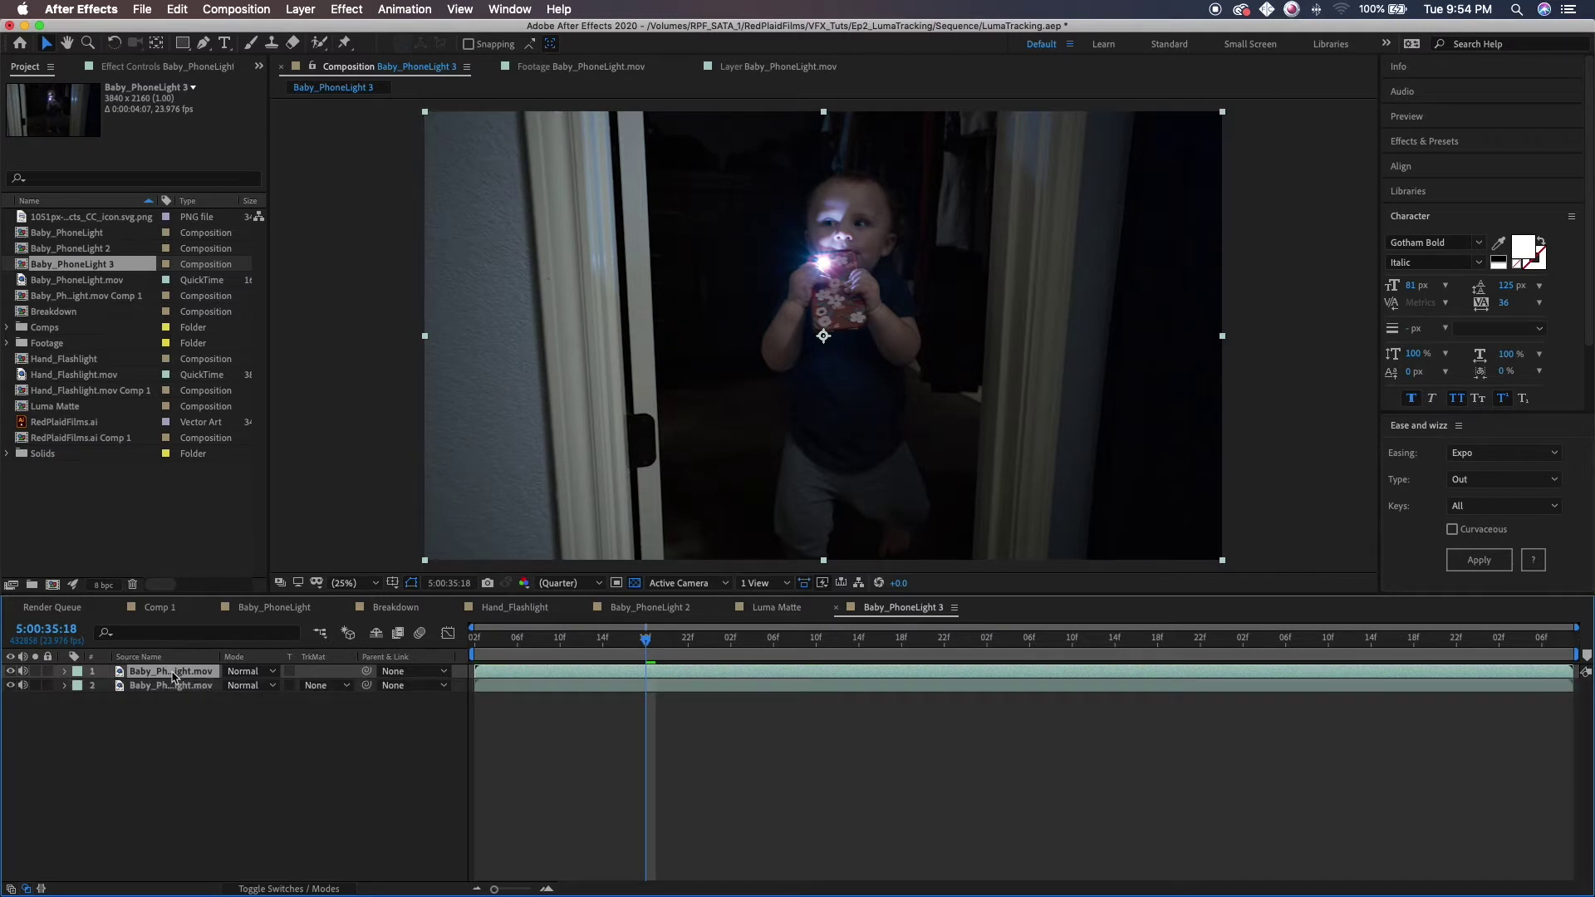
pyautogui.rightClick(172, 675)
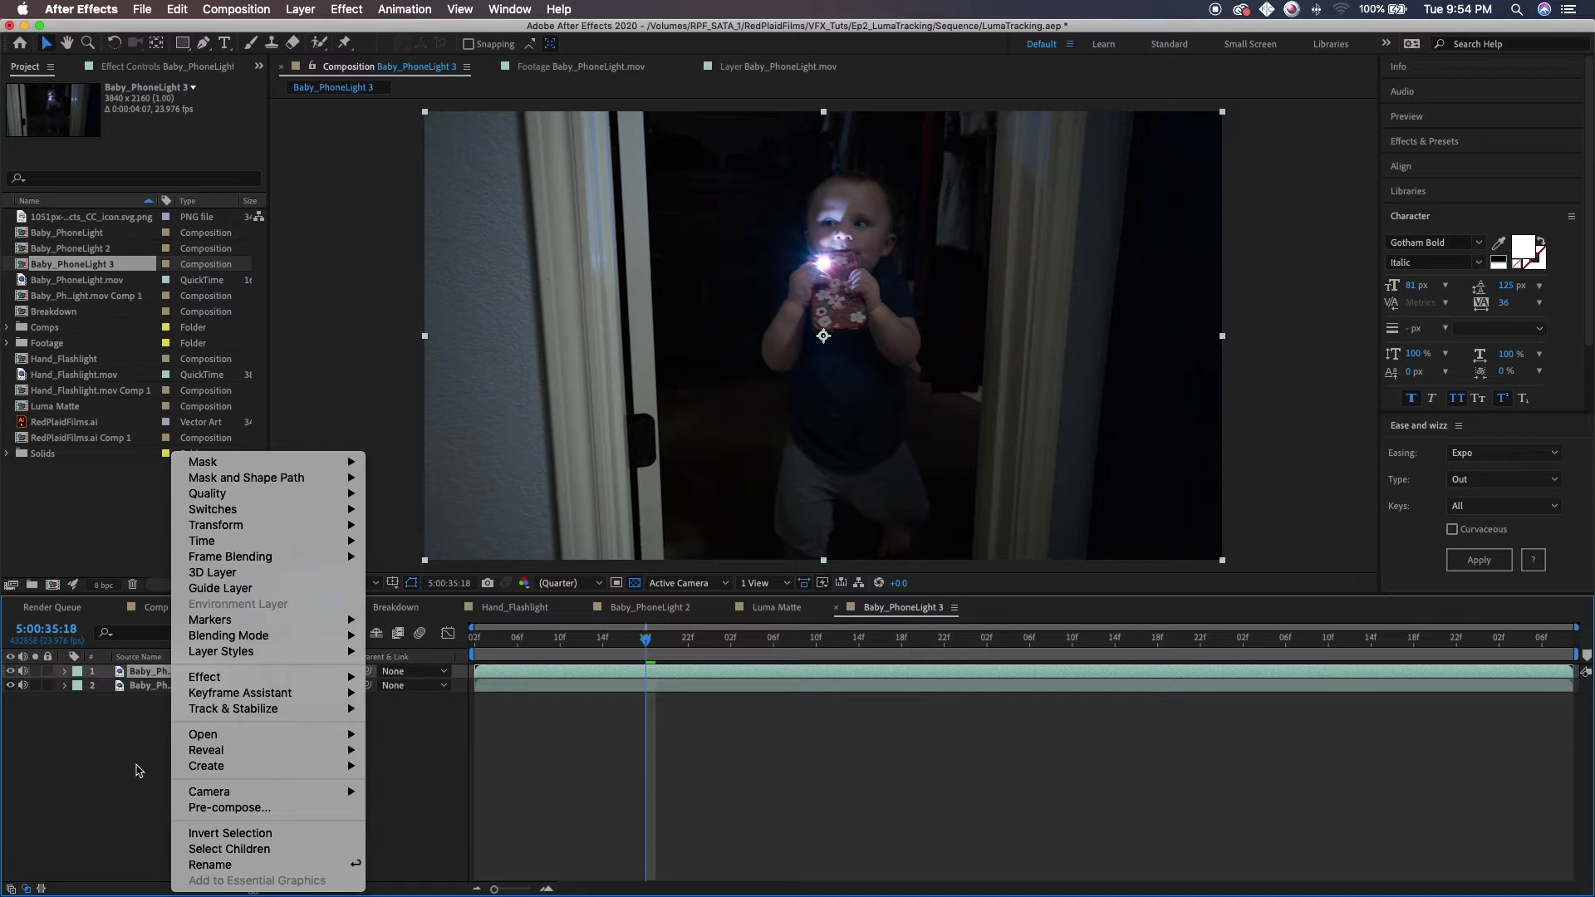
pyautogui.click(138, 771)
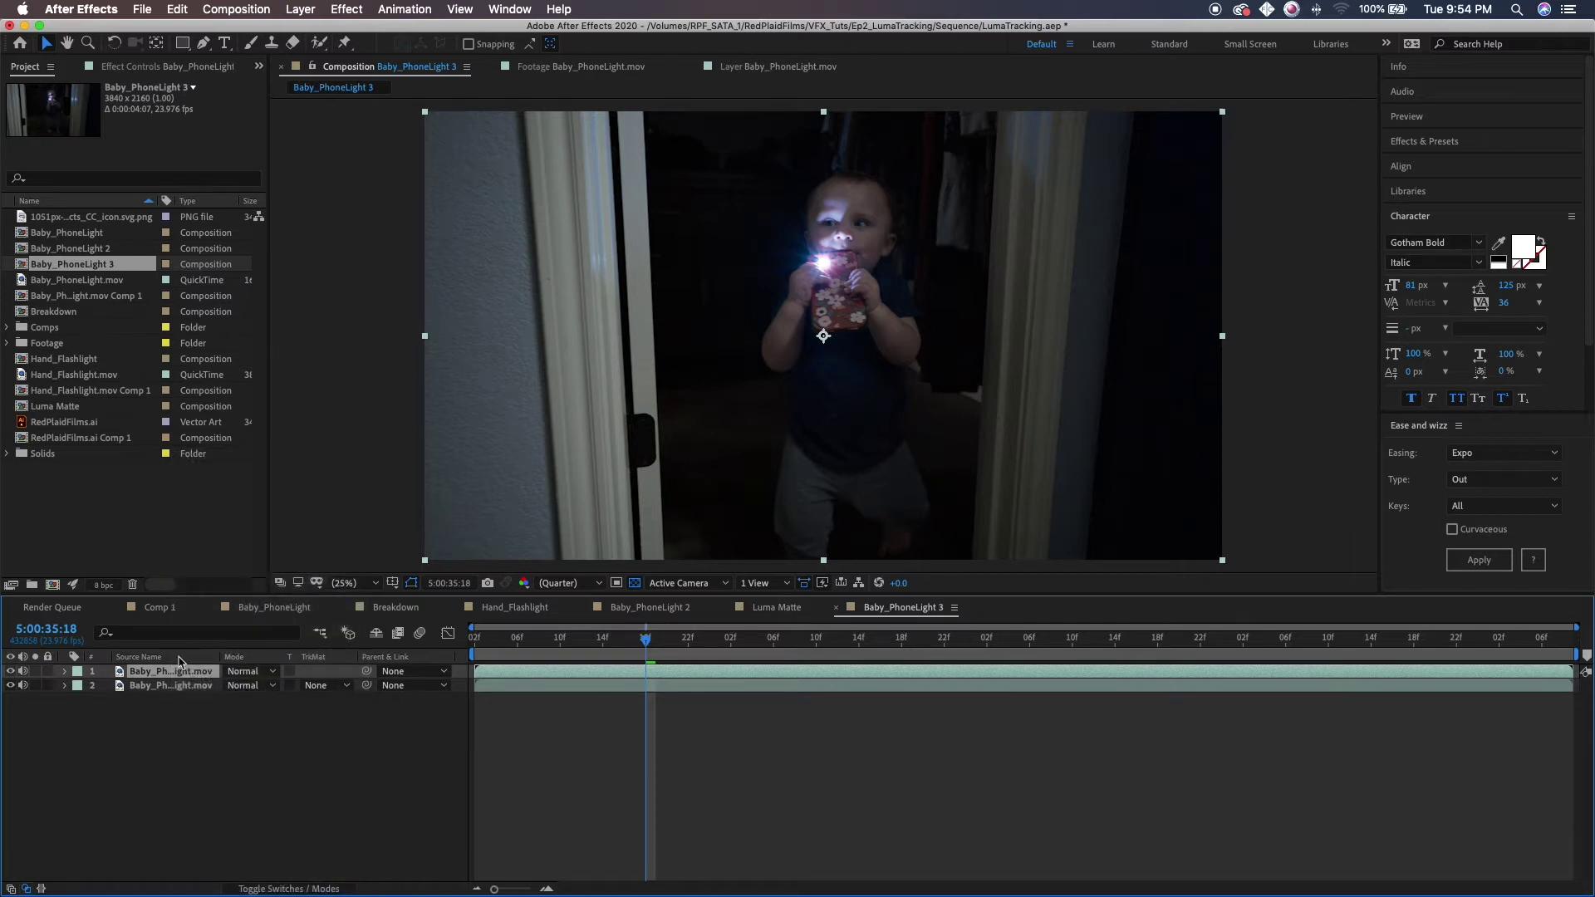
pyautogui.click(185, 671)
pyautogui.click(346, 9)
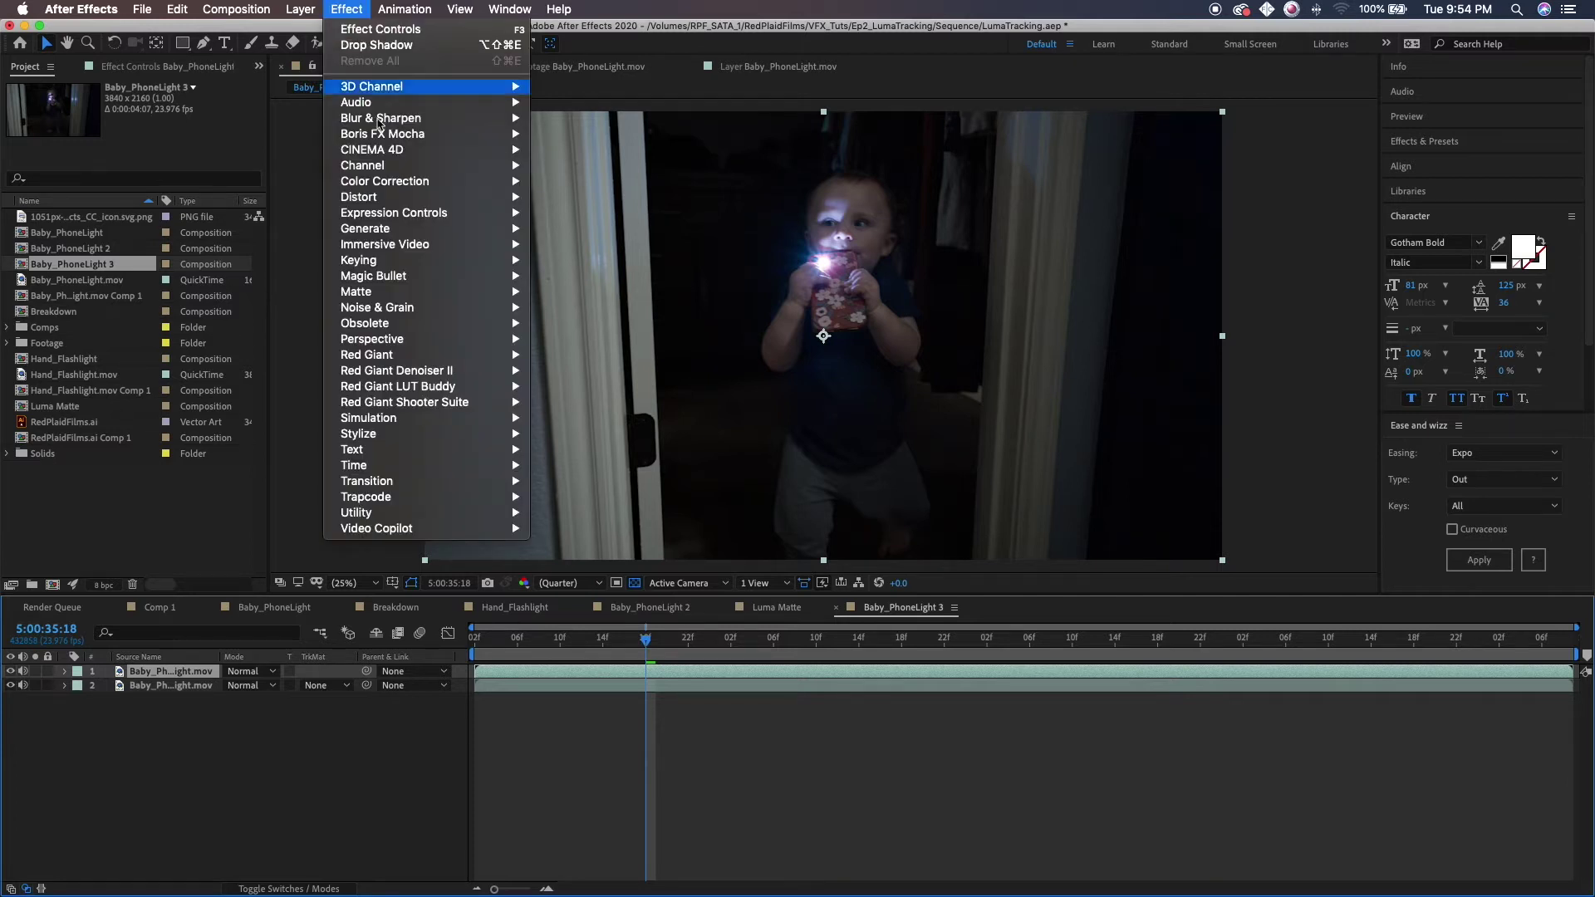
# Apply Color Correction > Colorama to the top layer and set its Output Cycle preset palette to Ramp Grey.
pyautogui.moveTo(509, 181)
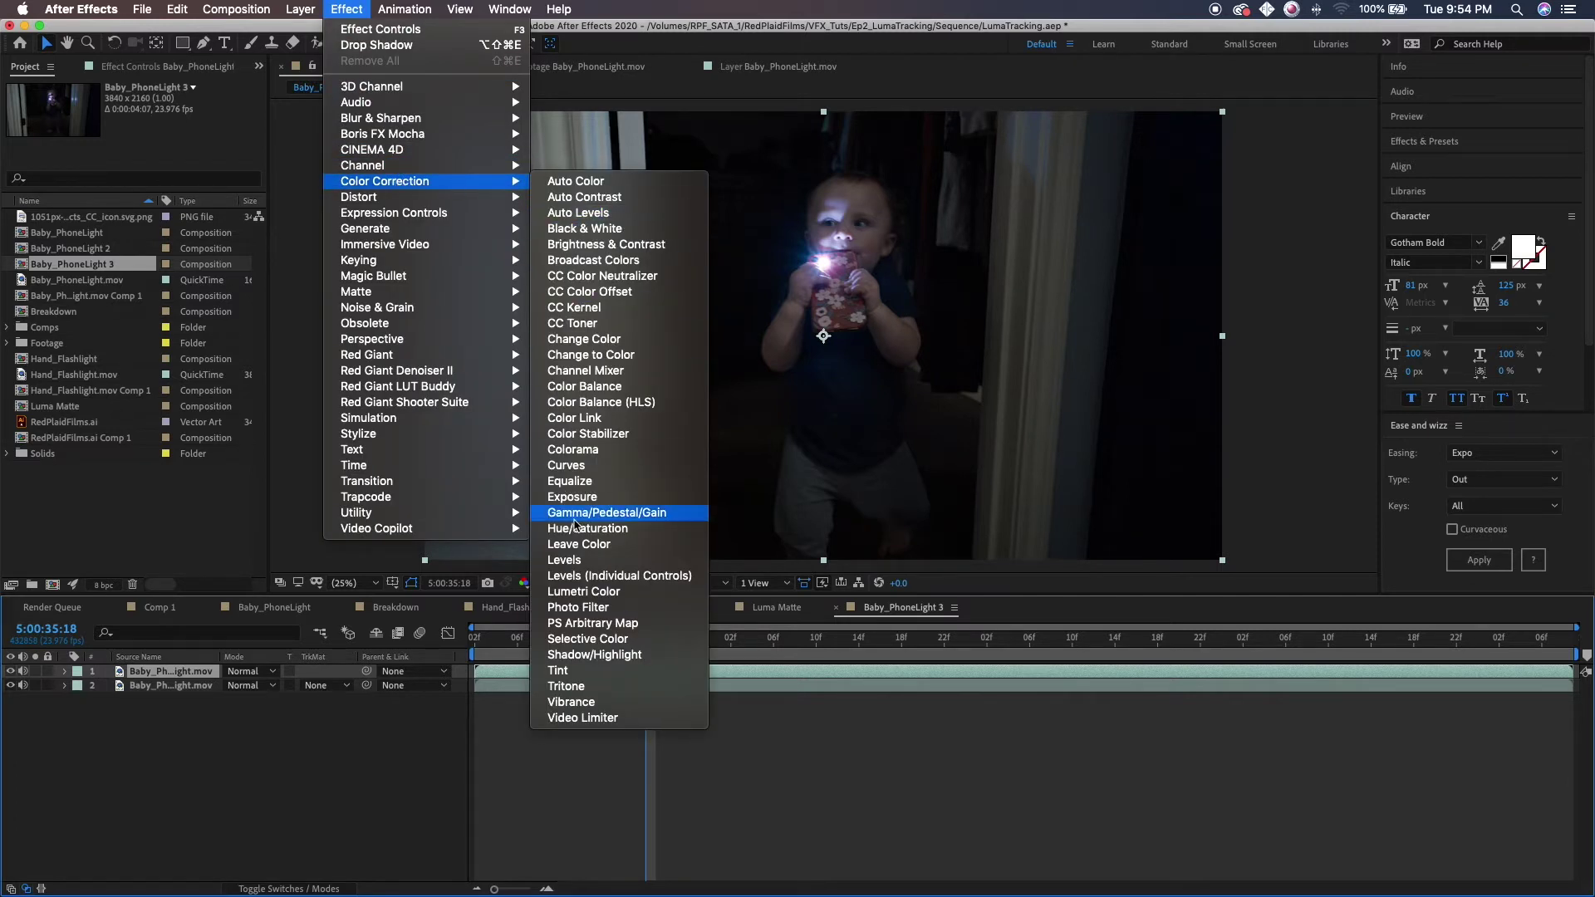
pyautogui.click(587, 451)
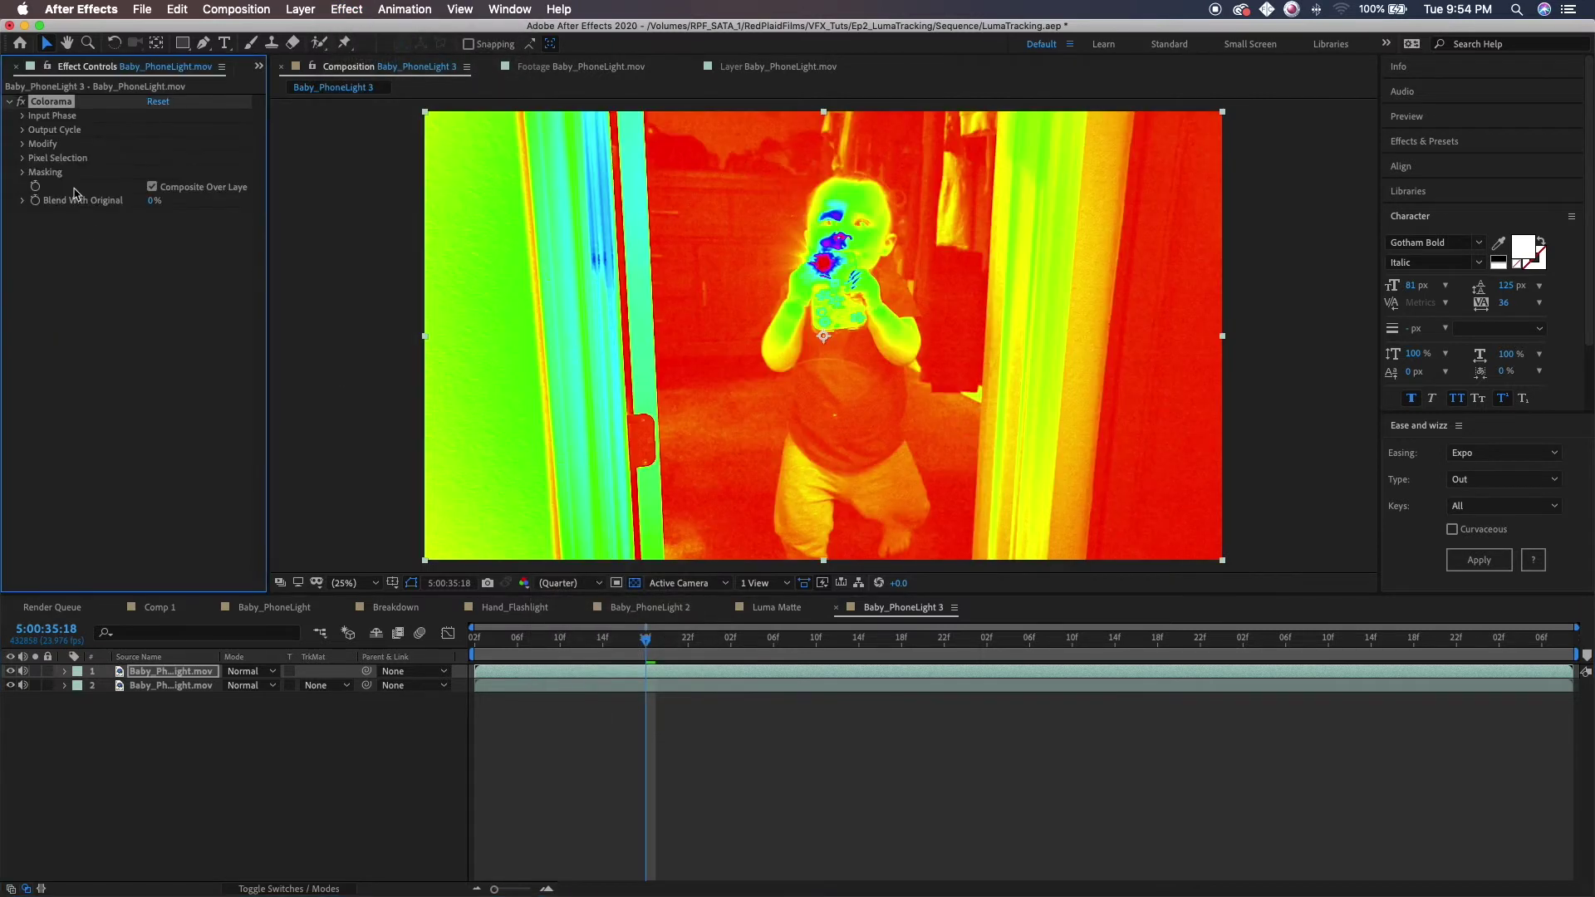
pyautogui.click(24, 130)
pyautogui.click(184, 144)
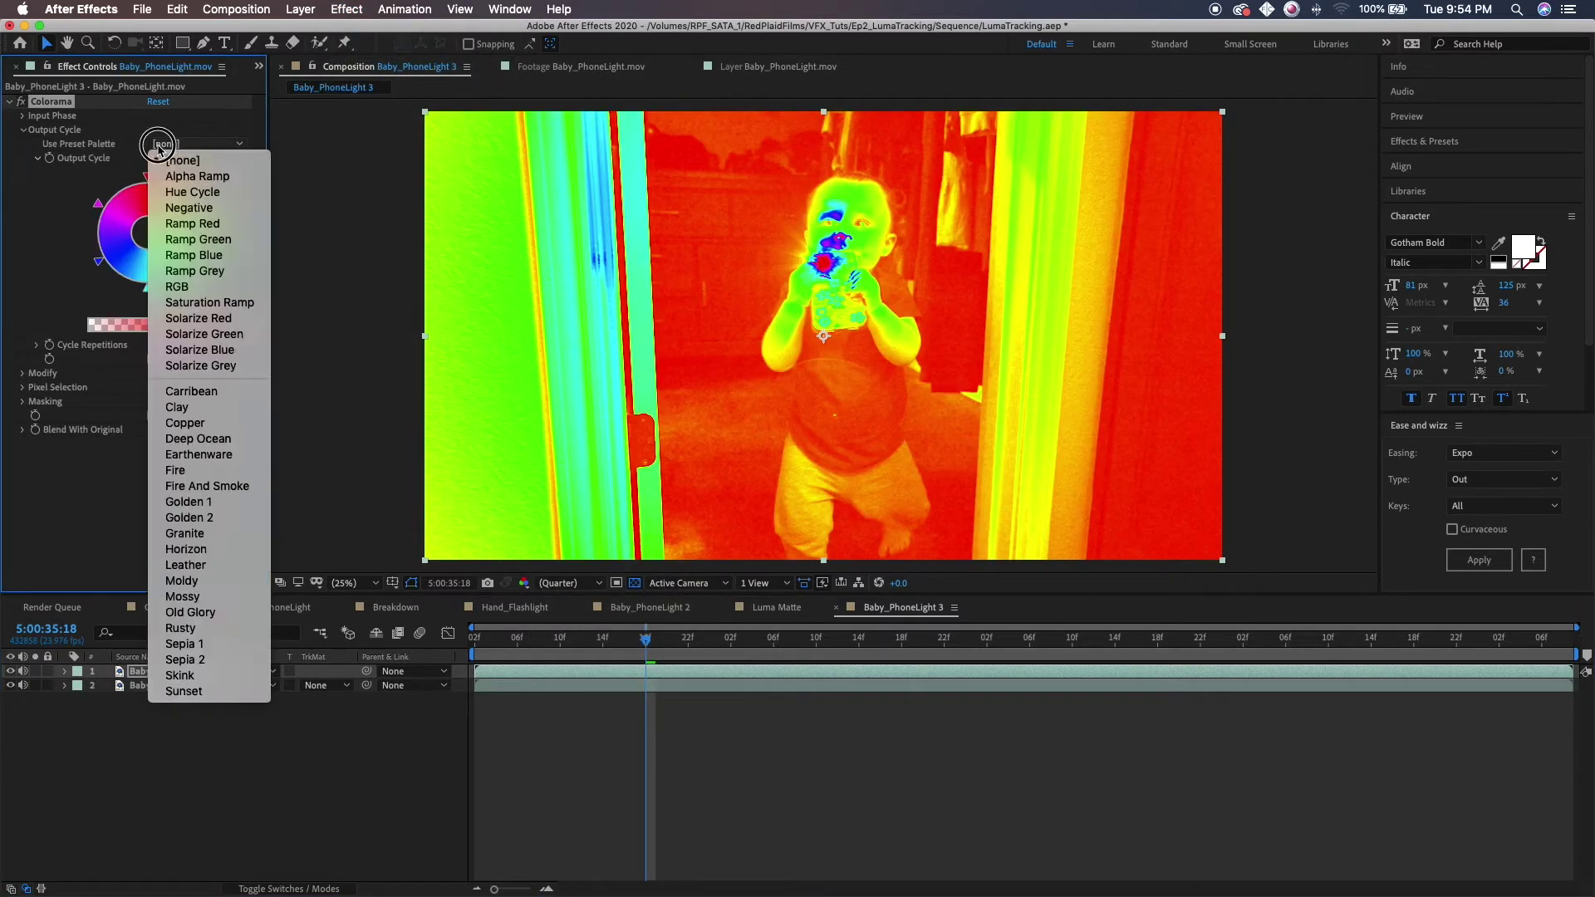
pyautogui.click(209, 272)
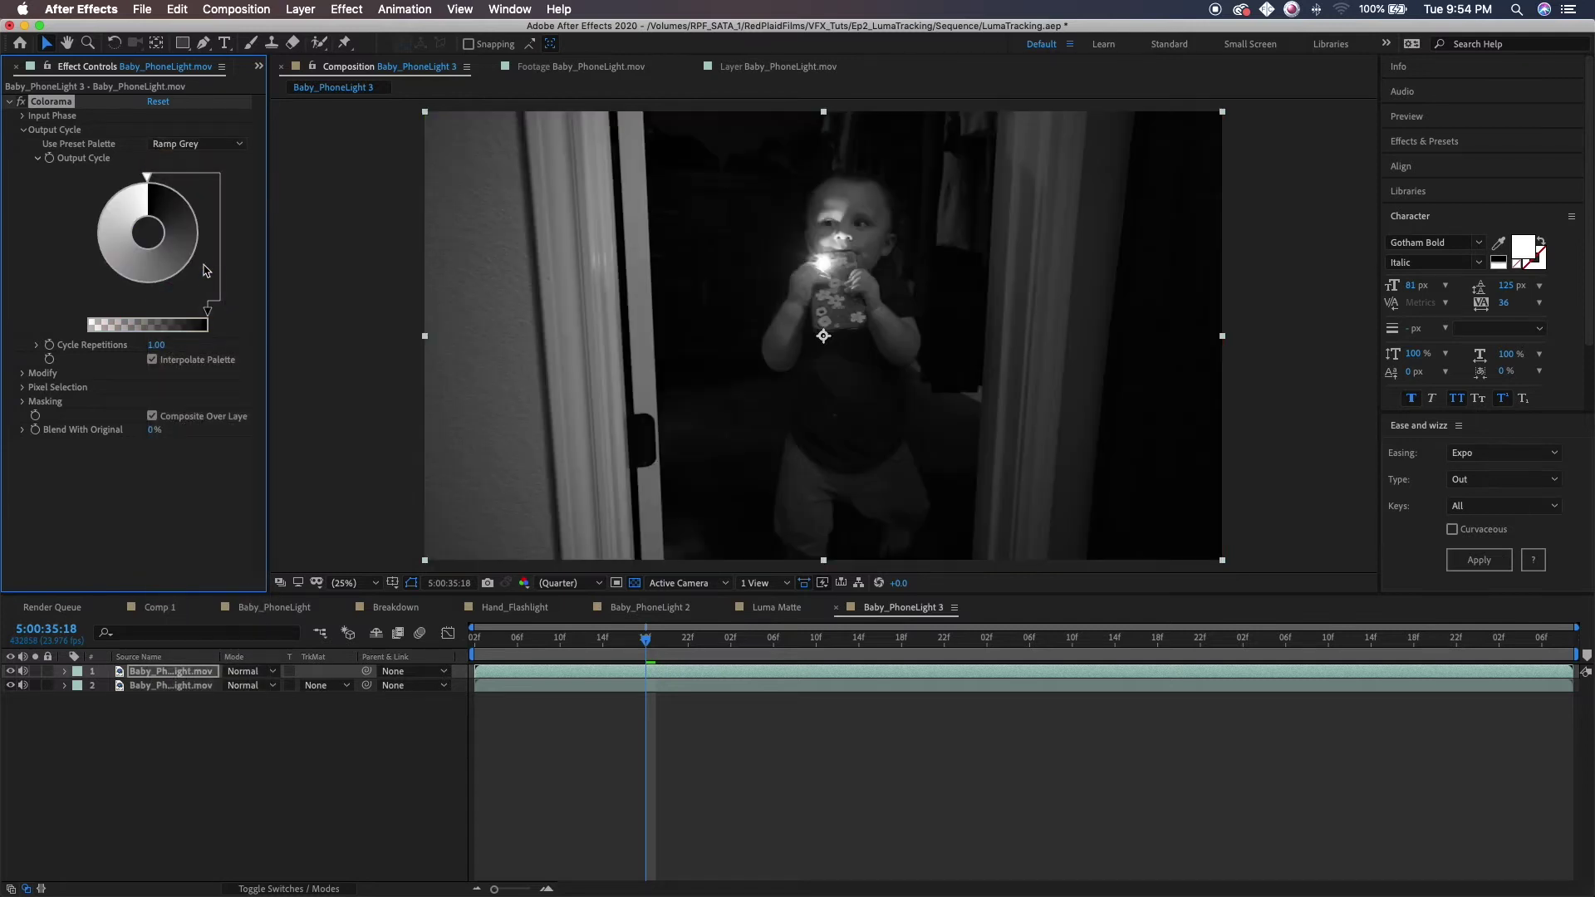
# Change the Output Cycle wheel's top colour stop to black in the colour picker.
pyautogui.doubleClick(173, 194)
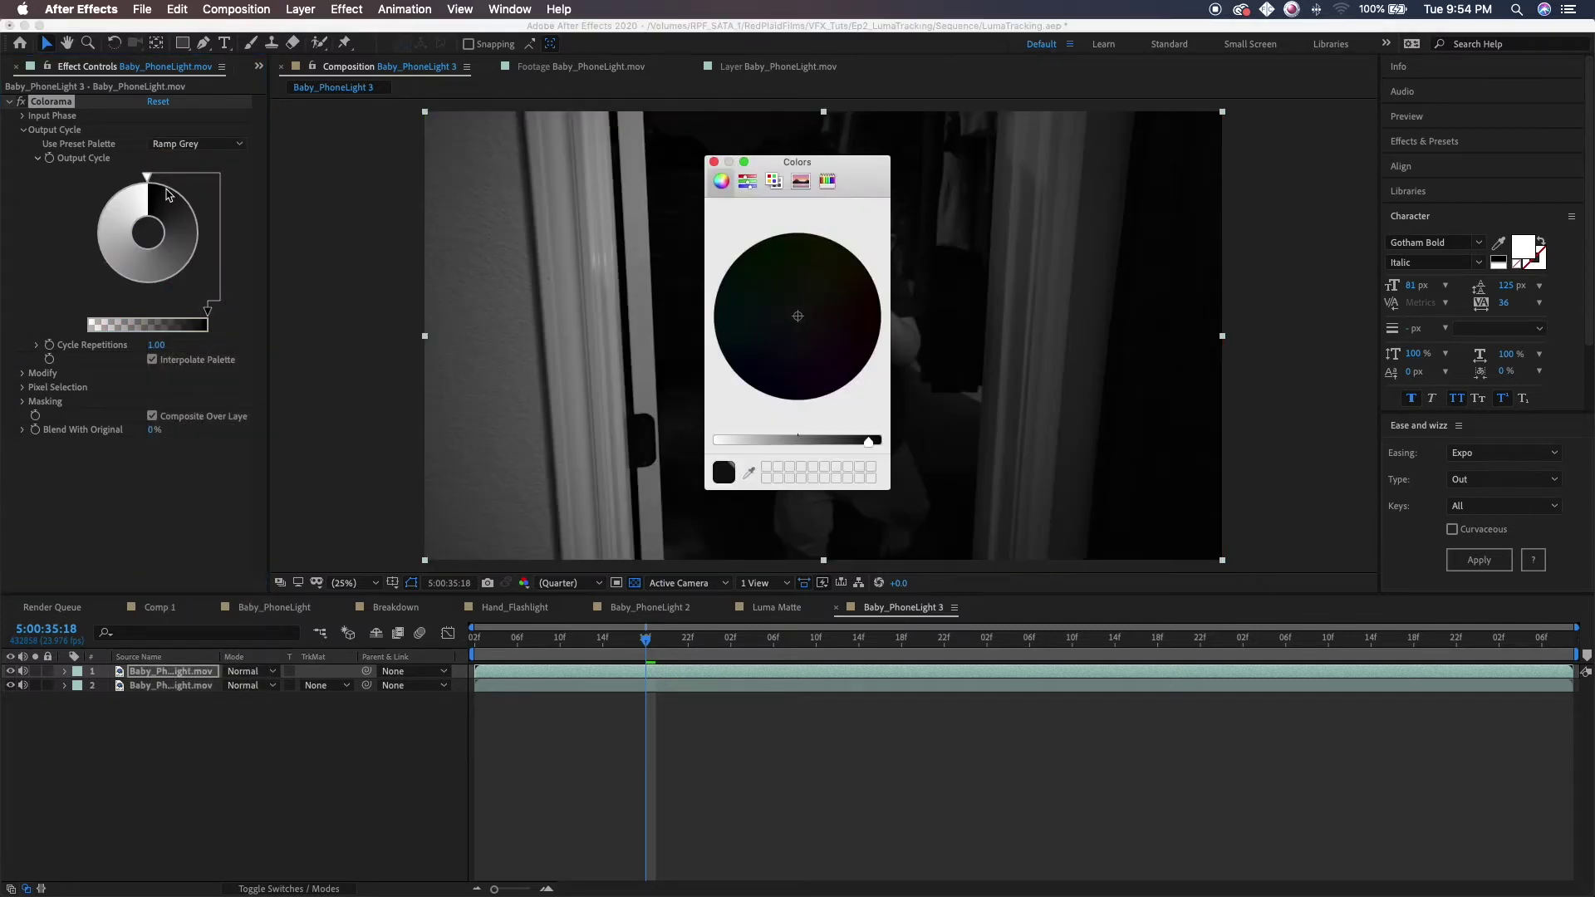
pyautogui.click(714, 162)
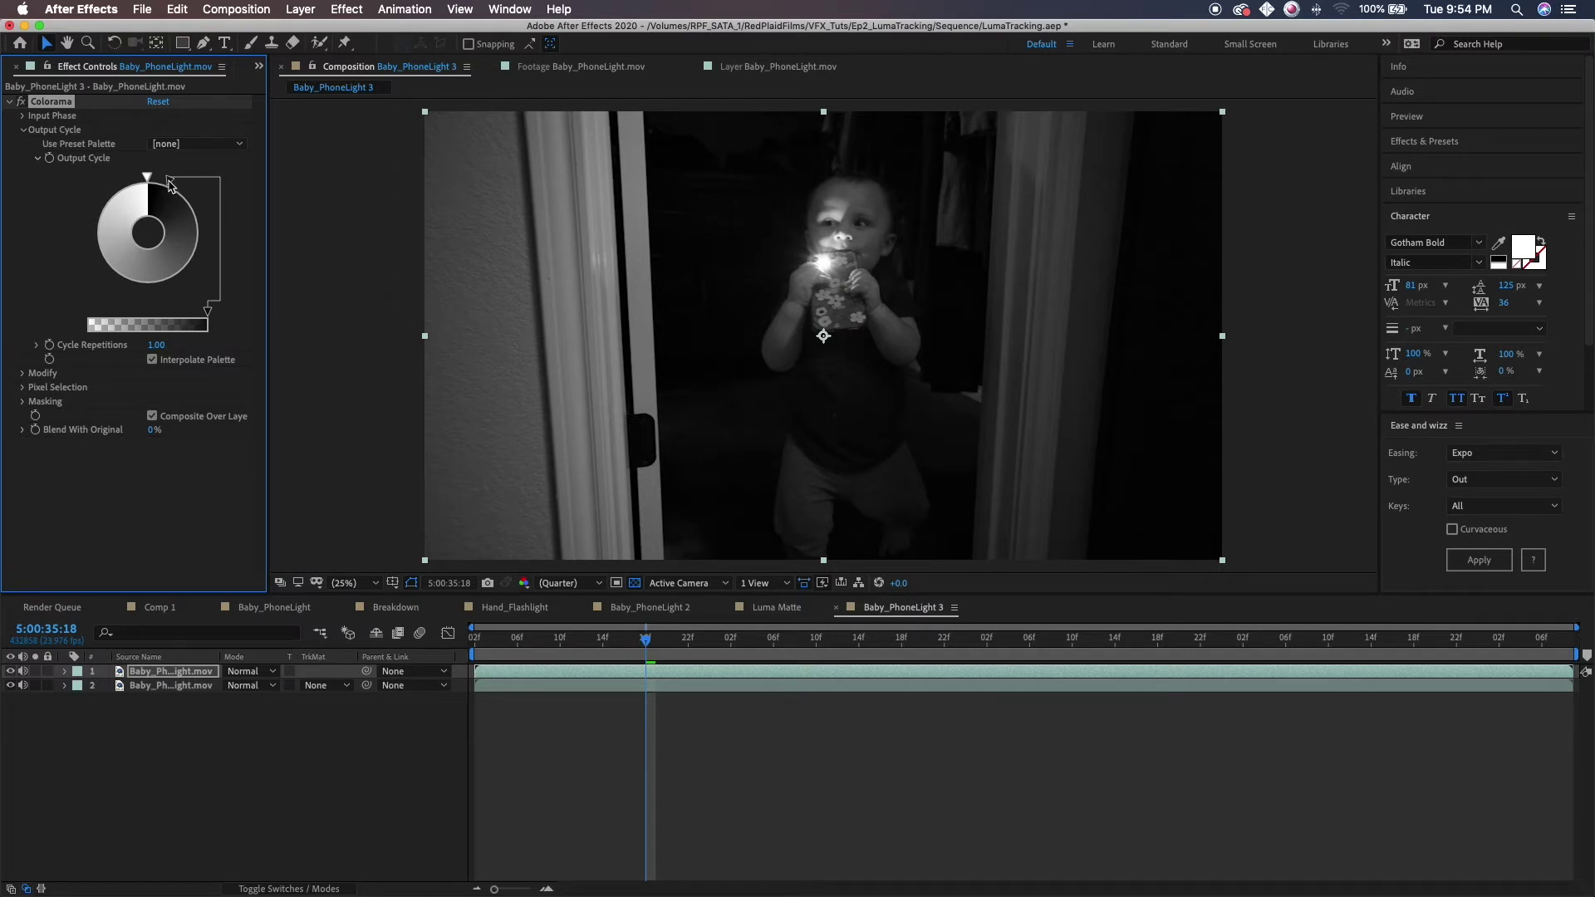
pyautogui.doubleClick(170, 183)
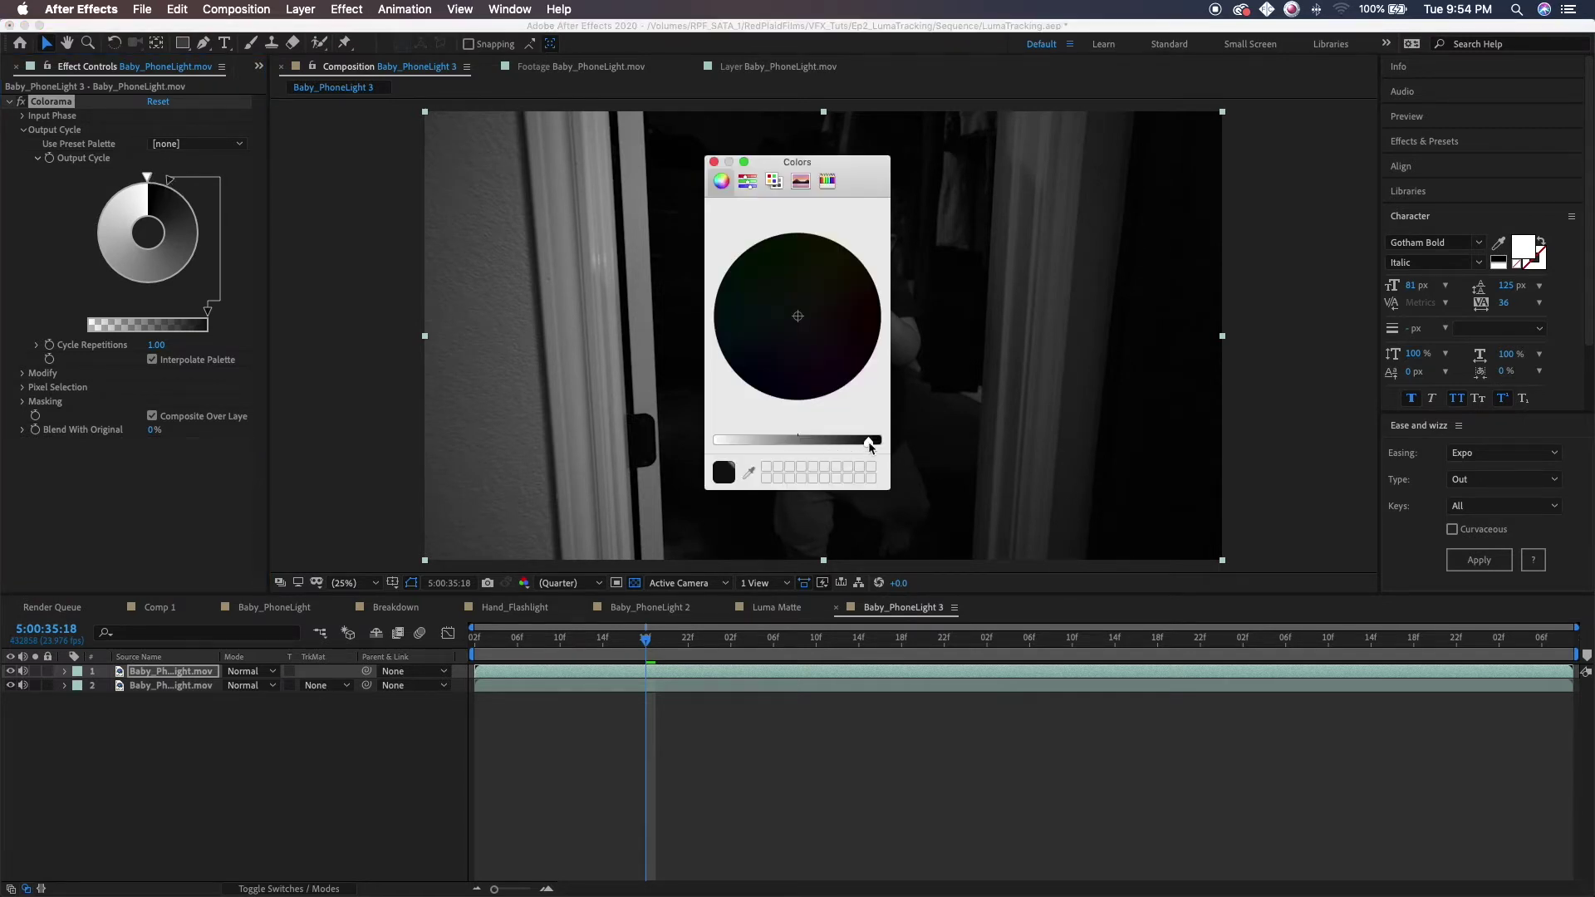
pyautogui.moveTo(870, 447); pyautogui.dragTo(887, 442)
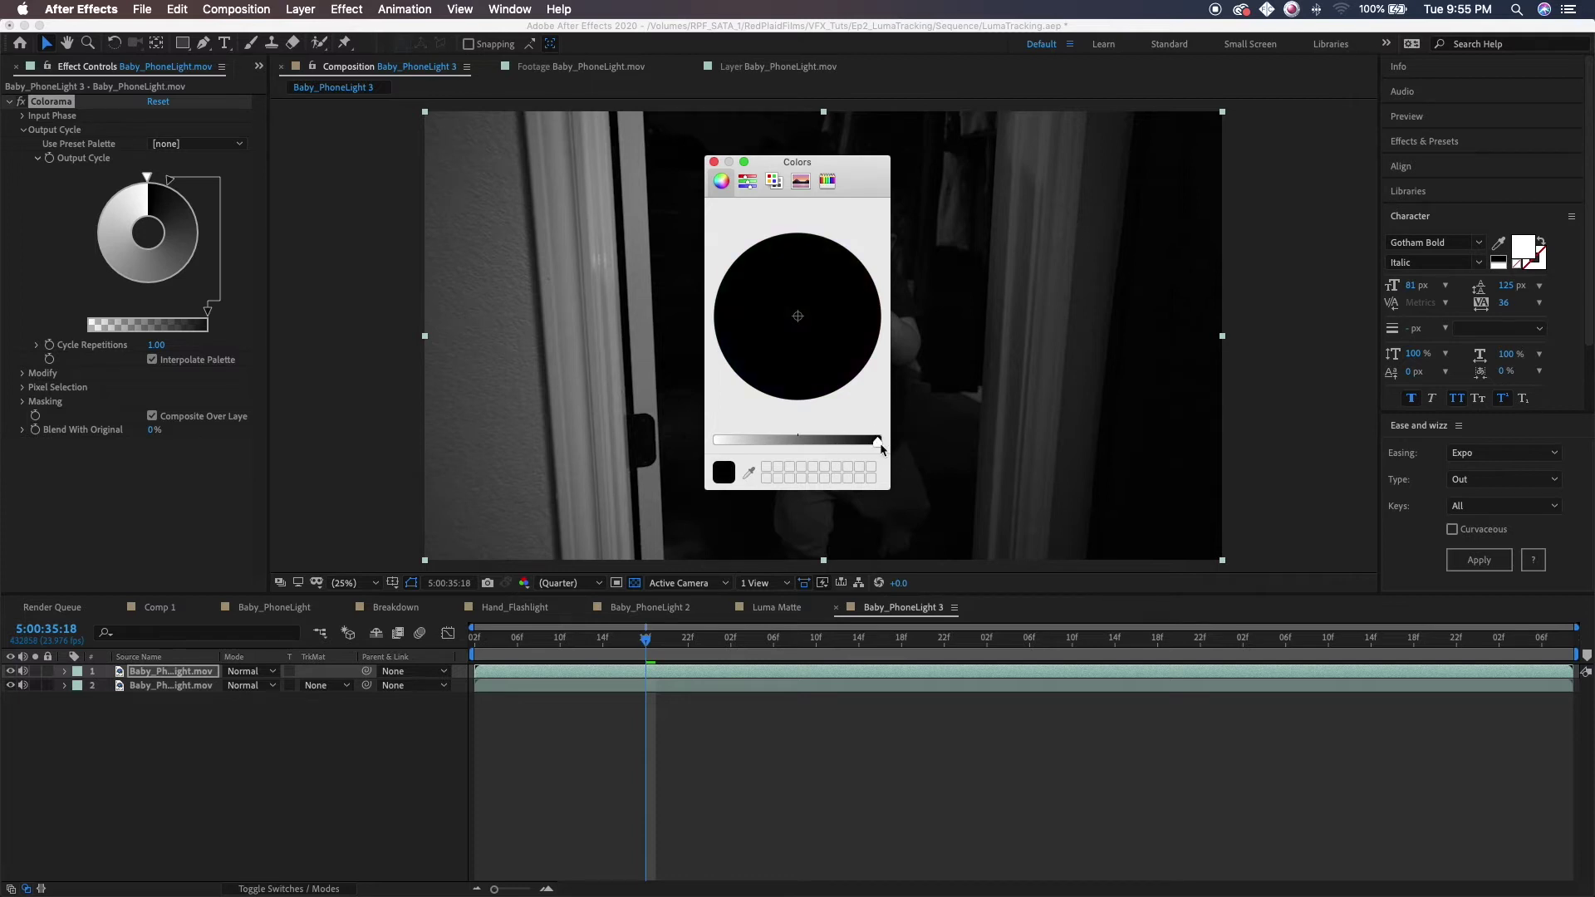
pyautogui.click(714, 162)
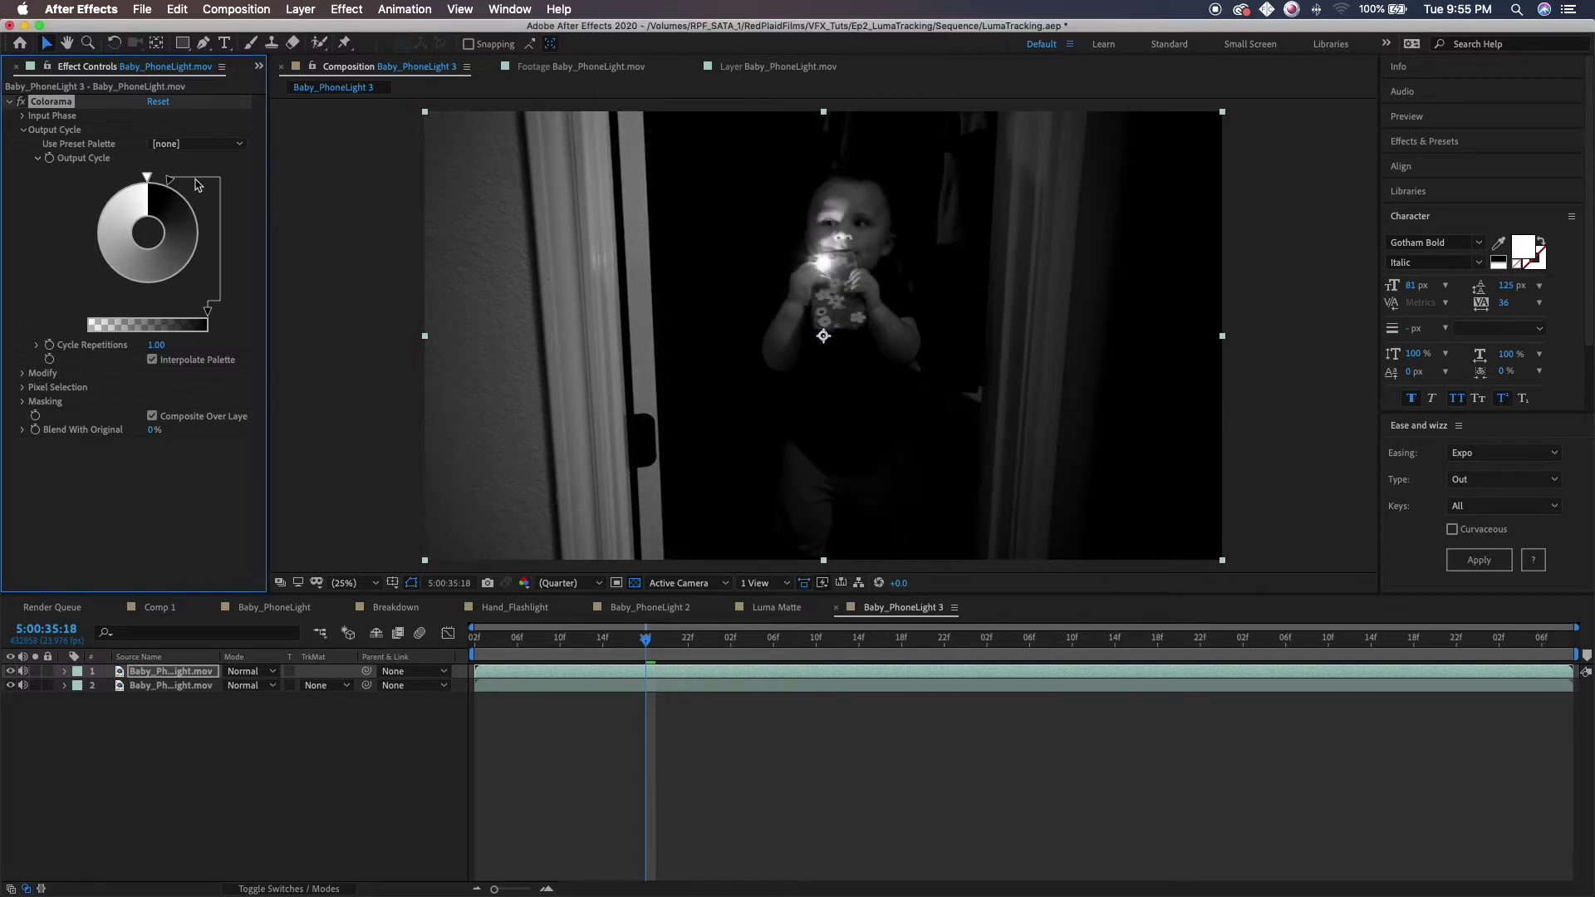
pyautogui.doubleClick(141, 185)
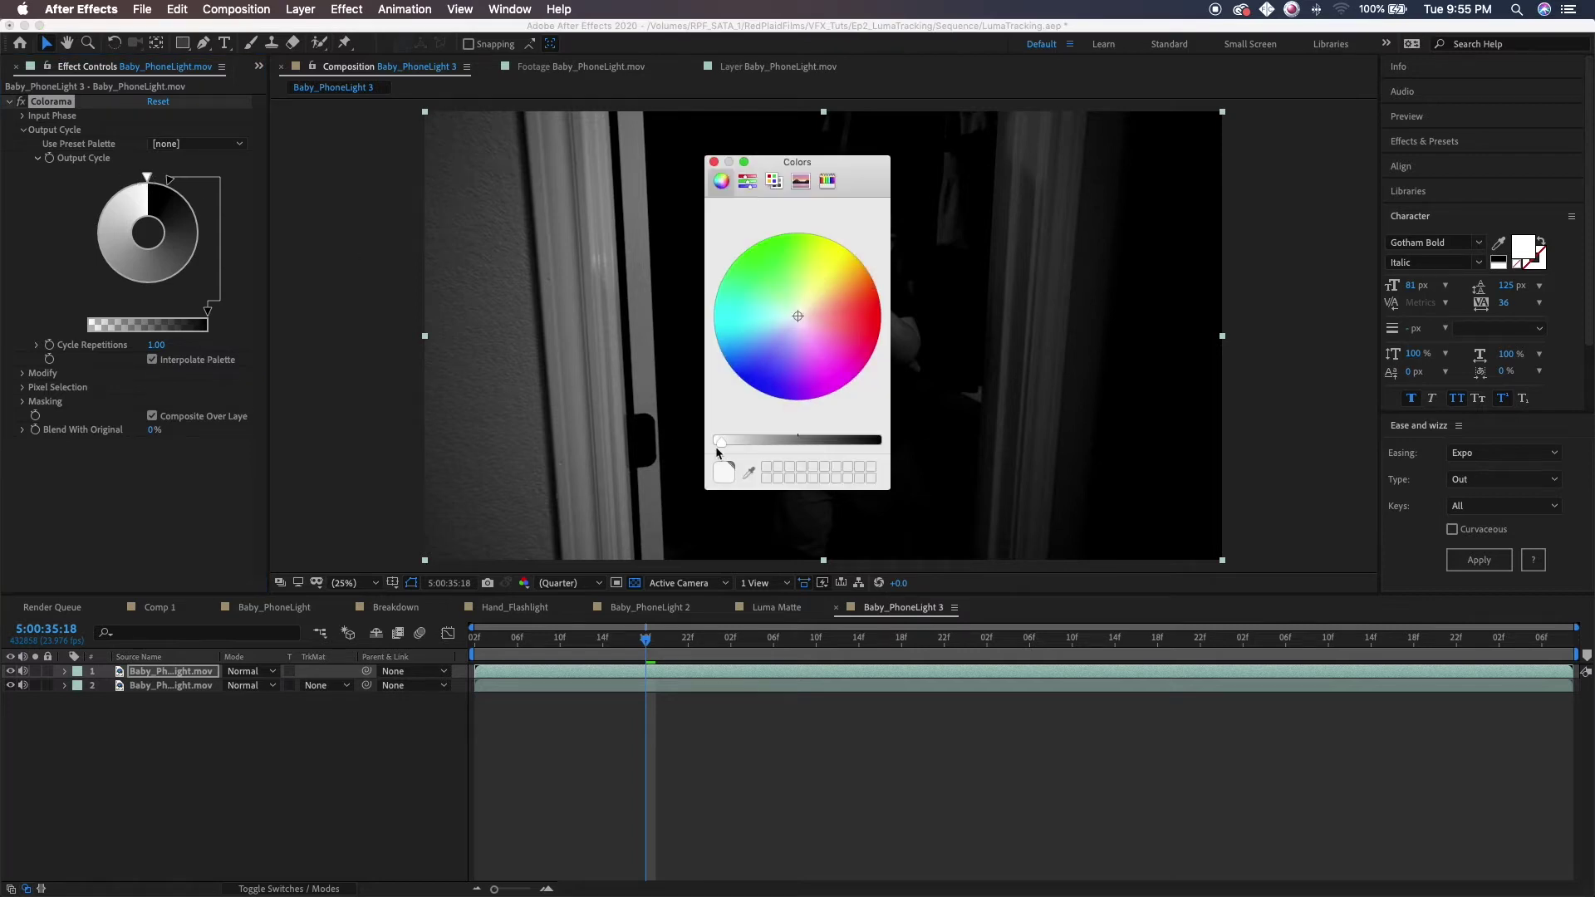
pyautogui.click(712, 162)
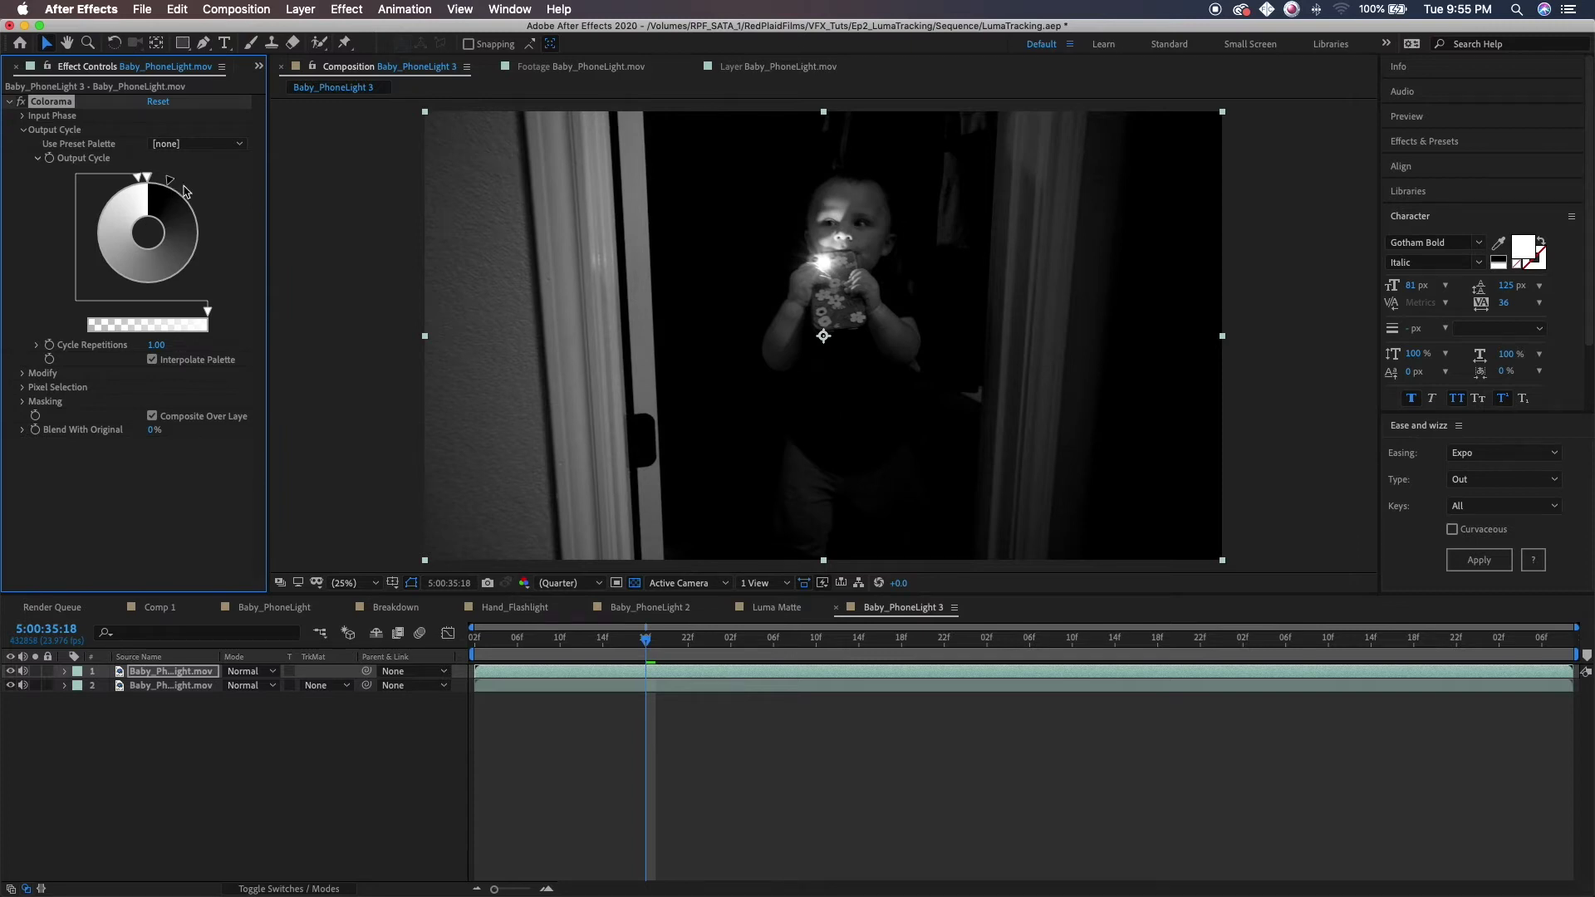
# Drag the Output Cycle's top handle so only the phone's brightest light stays white, then scrub to verify.
pyautogui.moveTo(169, 180); pyautogui.dragTo(116, 184)
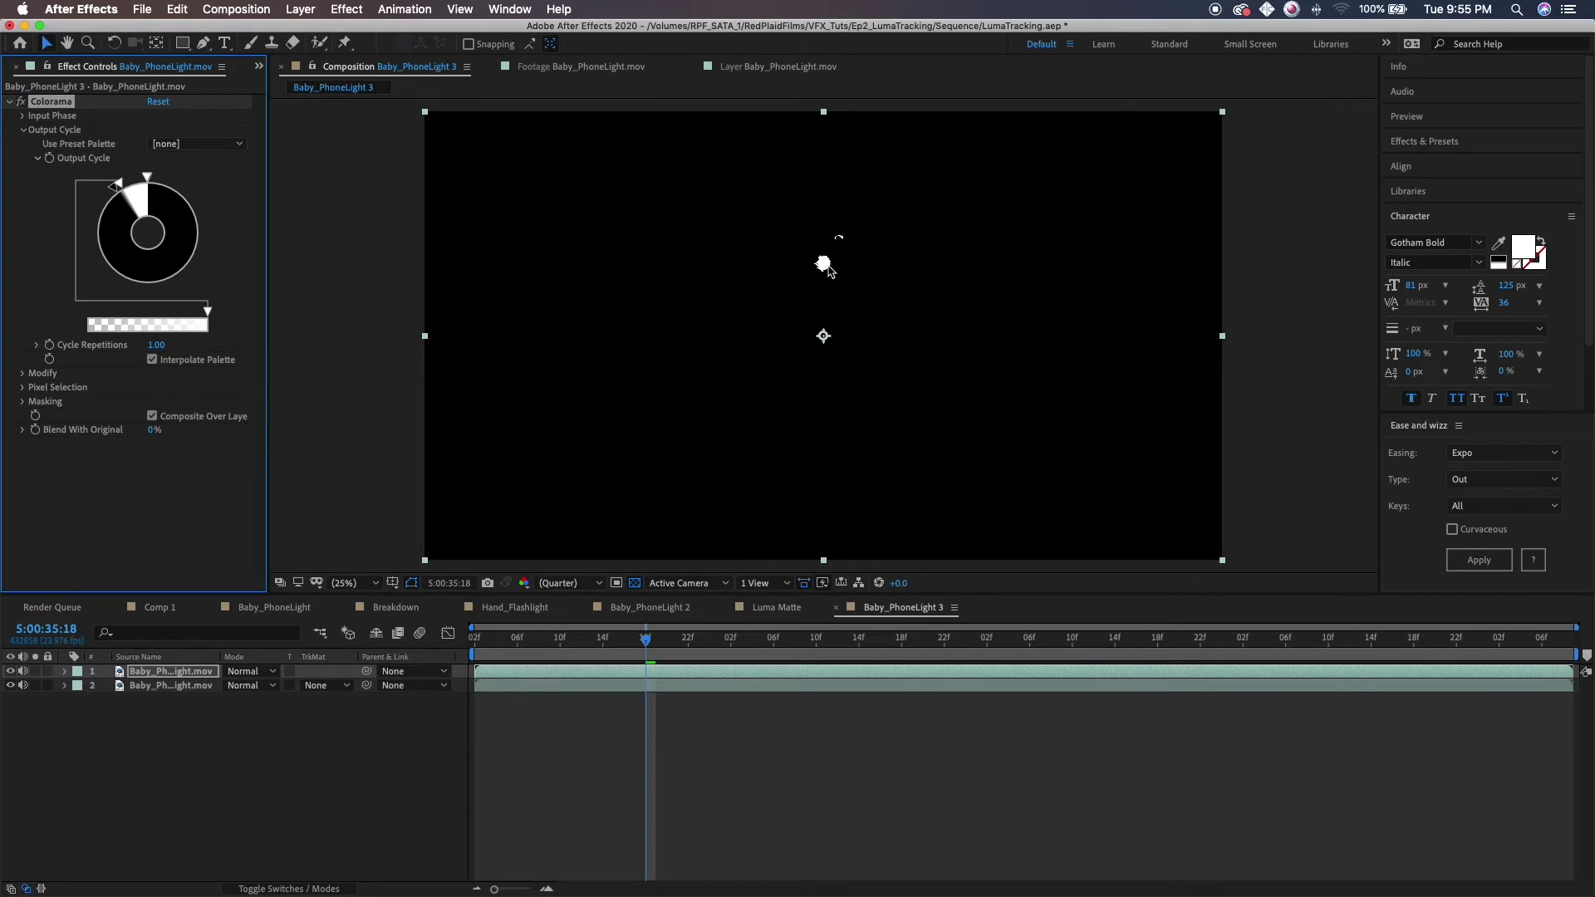
pyautogui.moveTo(646, 639); pyautogui.dragTo(912, 645)
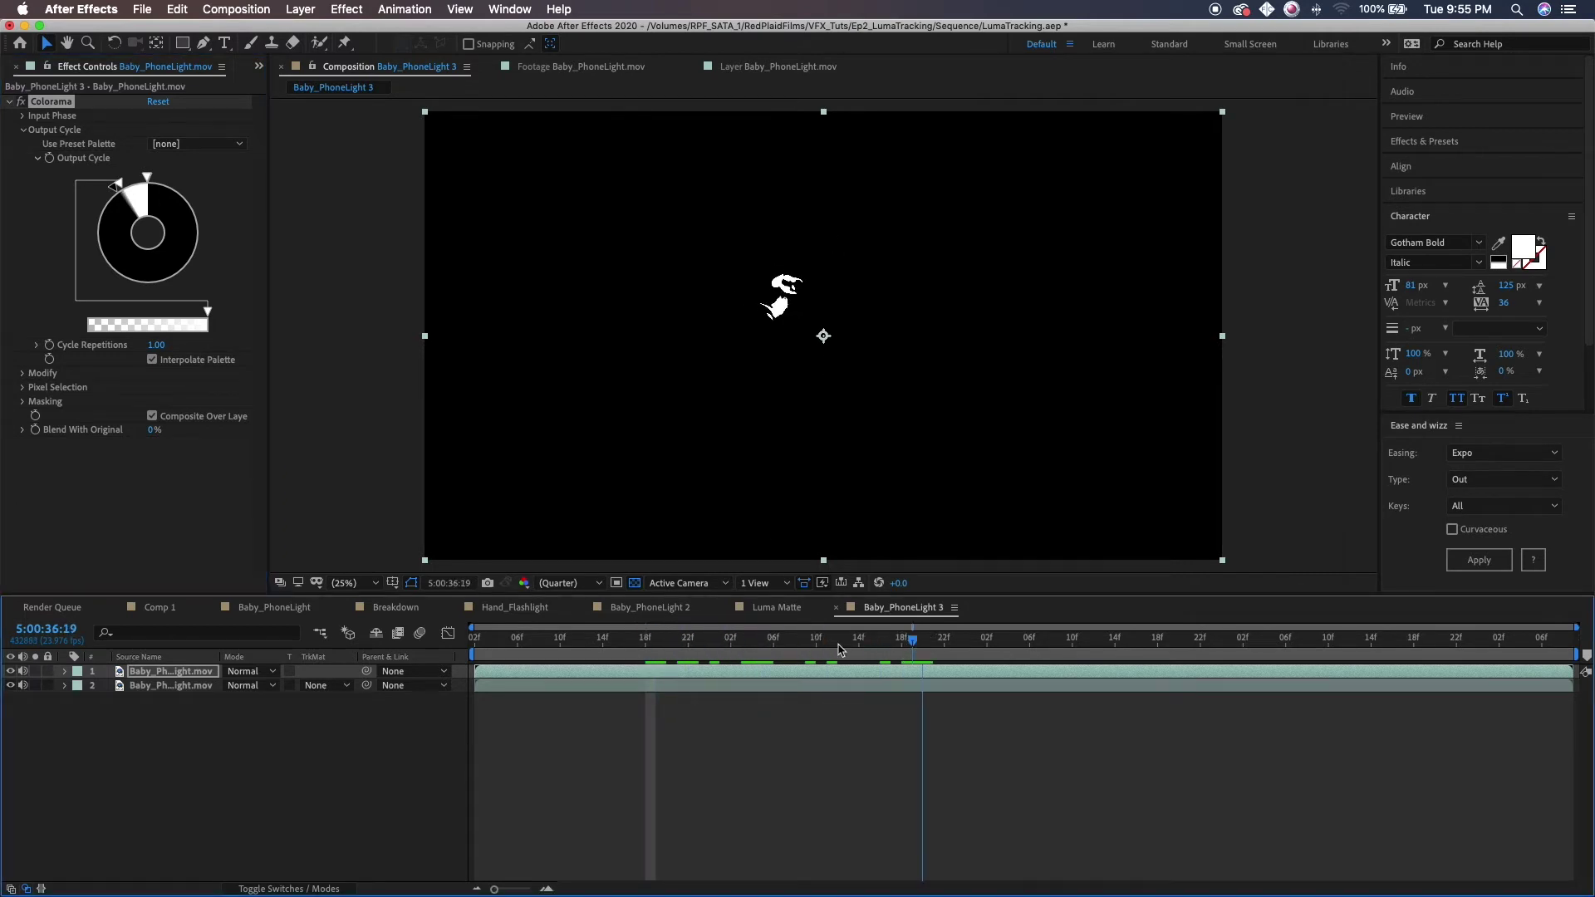
pyautogui.click(11, 671)
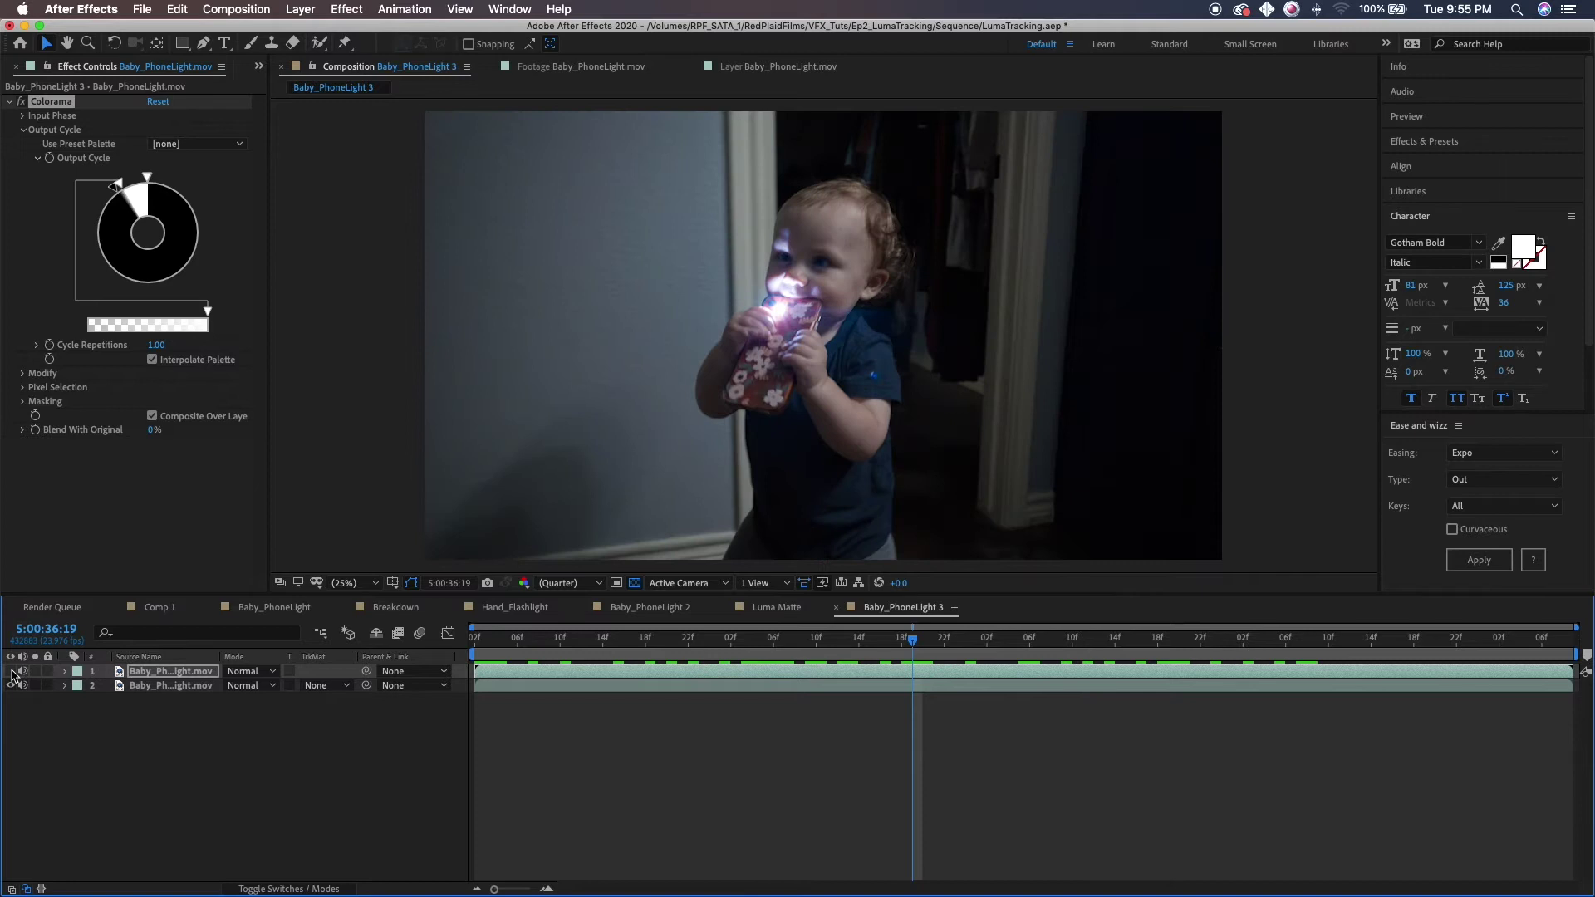
pyautogui.click(12, 671)
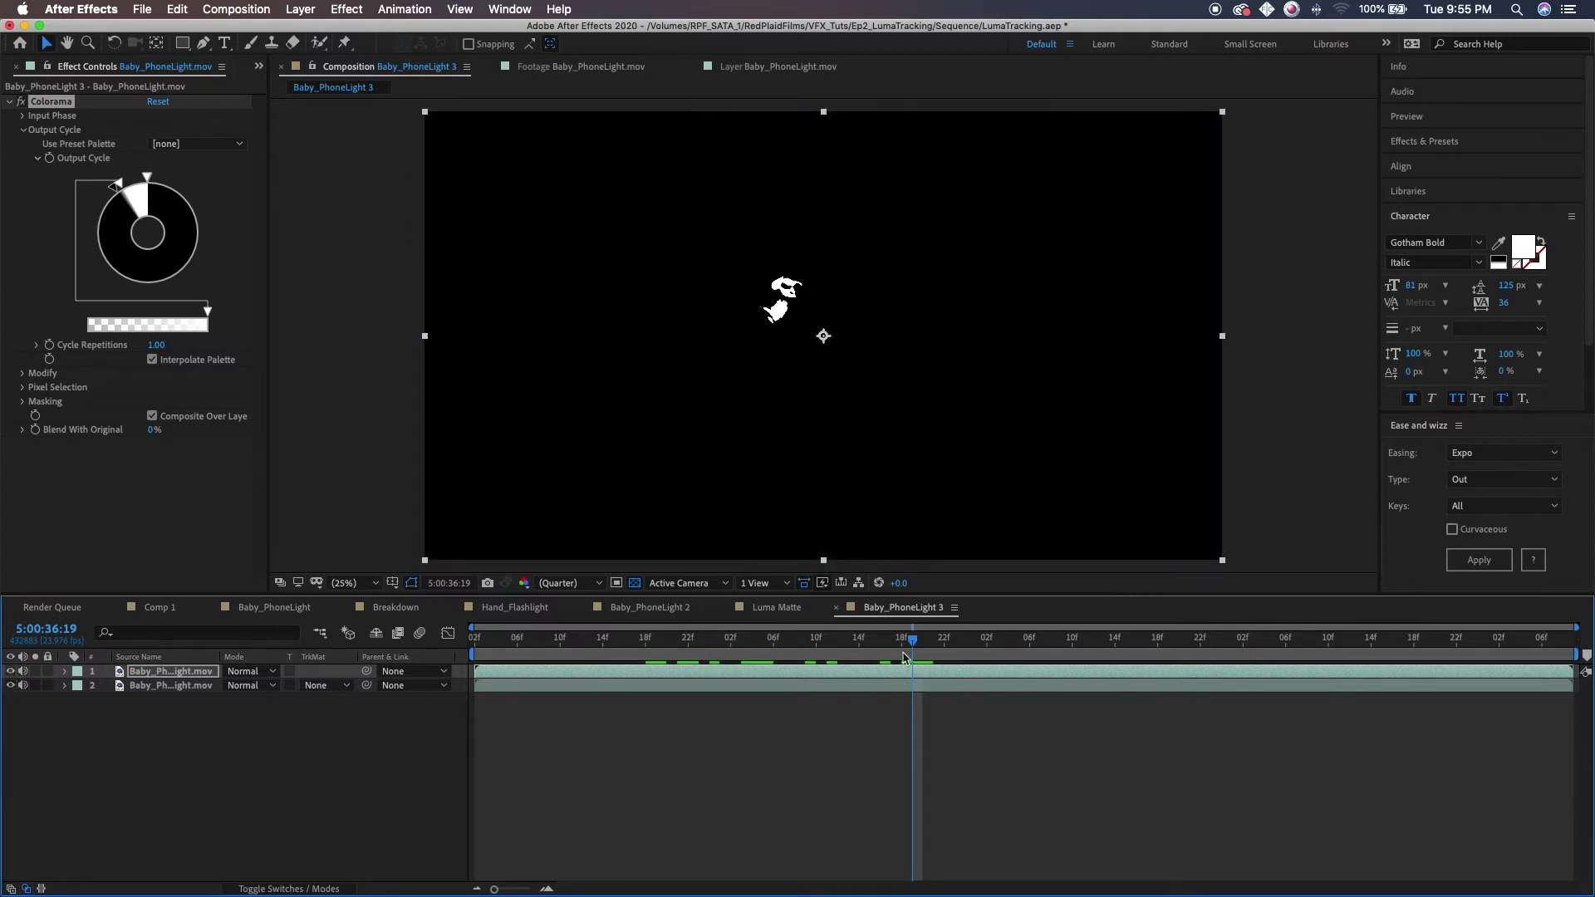
pyautogui.moveTo(904, 657); pyautogui.dragTo(799, 658)
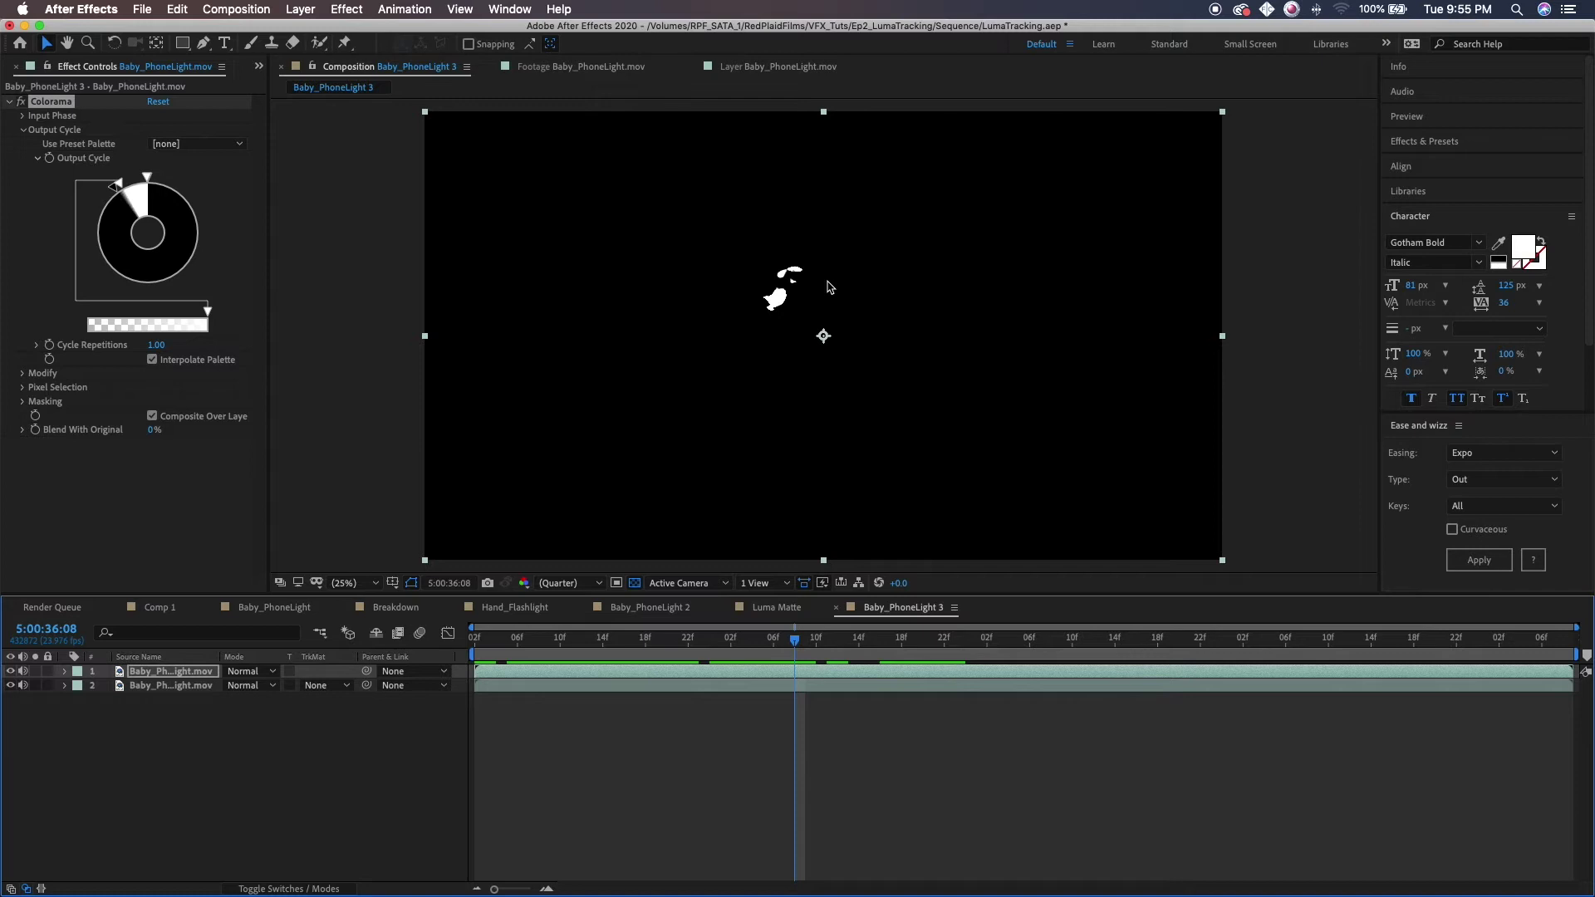
# At the clip start, zoom to 100%, pan to the light and draw an ellipse mask around its white blob.
pyautogui.moveTo(796, 645); pyautogui.dragTo(471, 649)
pyautogui.press('.')
pyautogui.press('.')
pyautogui.press('space')
pyautogui.moveTo(950, 202); pyautogui.dragTo(969, 466)
pyautogui.moveTo(766, 379); pyautogui.dragTo(866, 405)
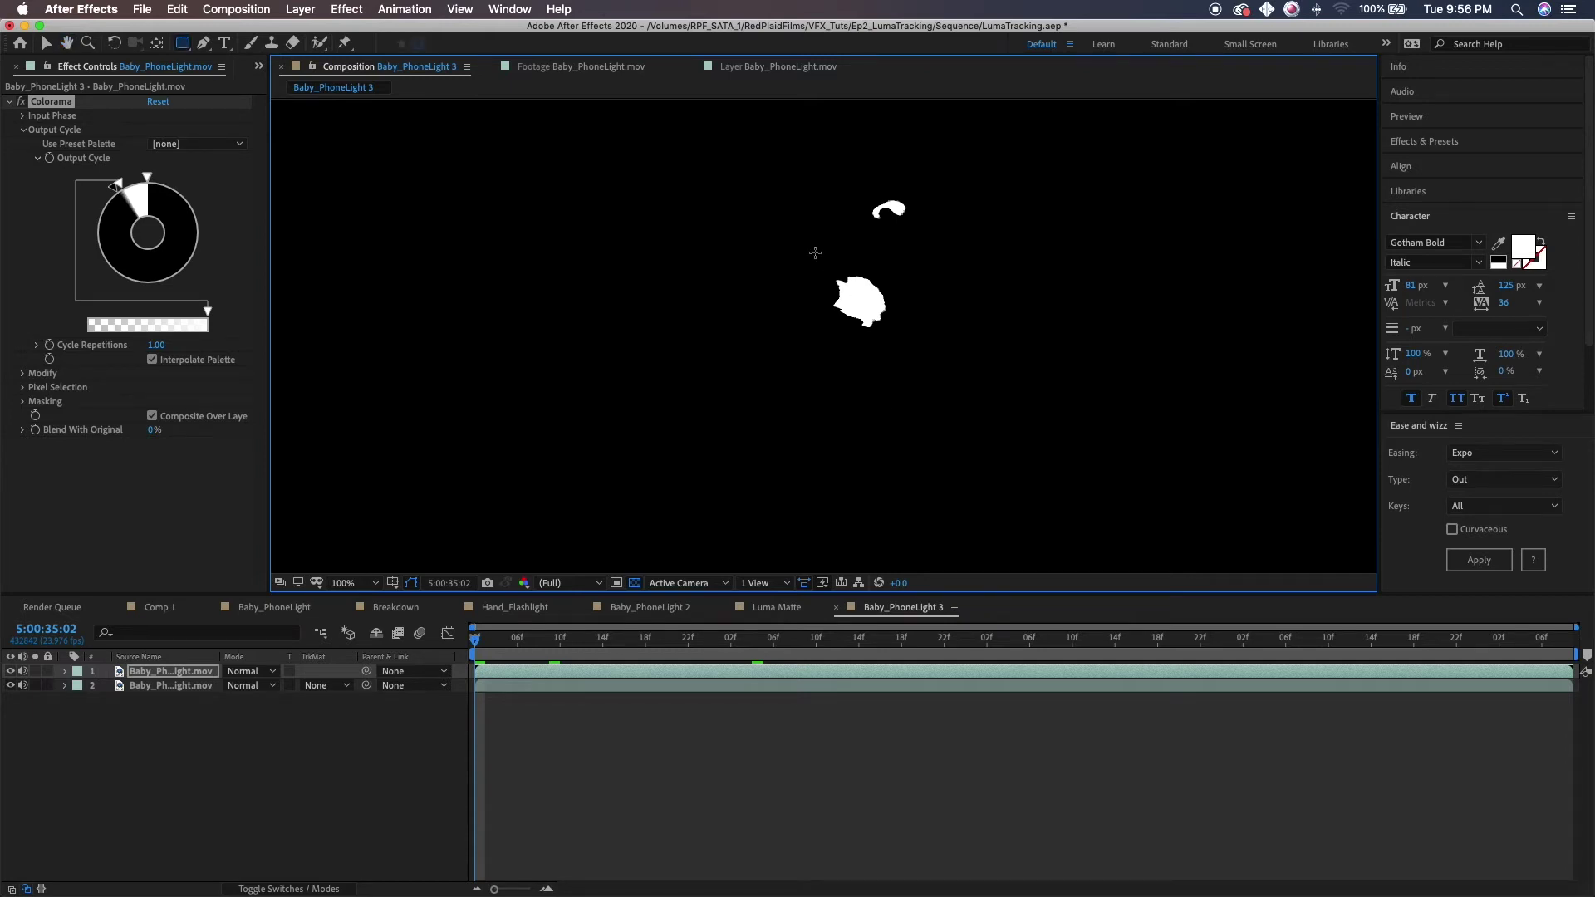
pyautogui.moveTo(816, 263); pyautogui.dragTo(913, 326)
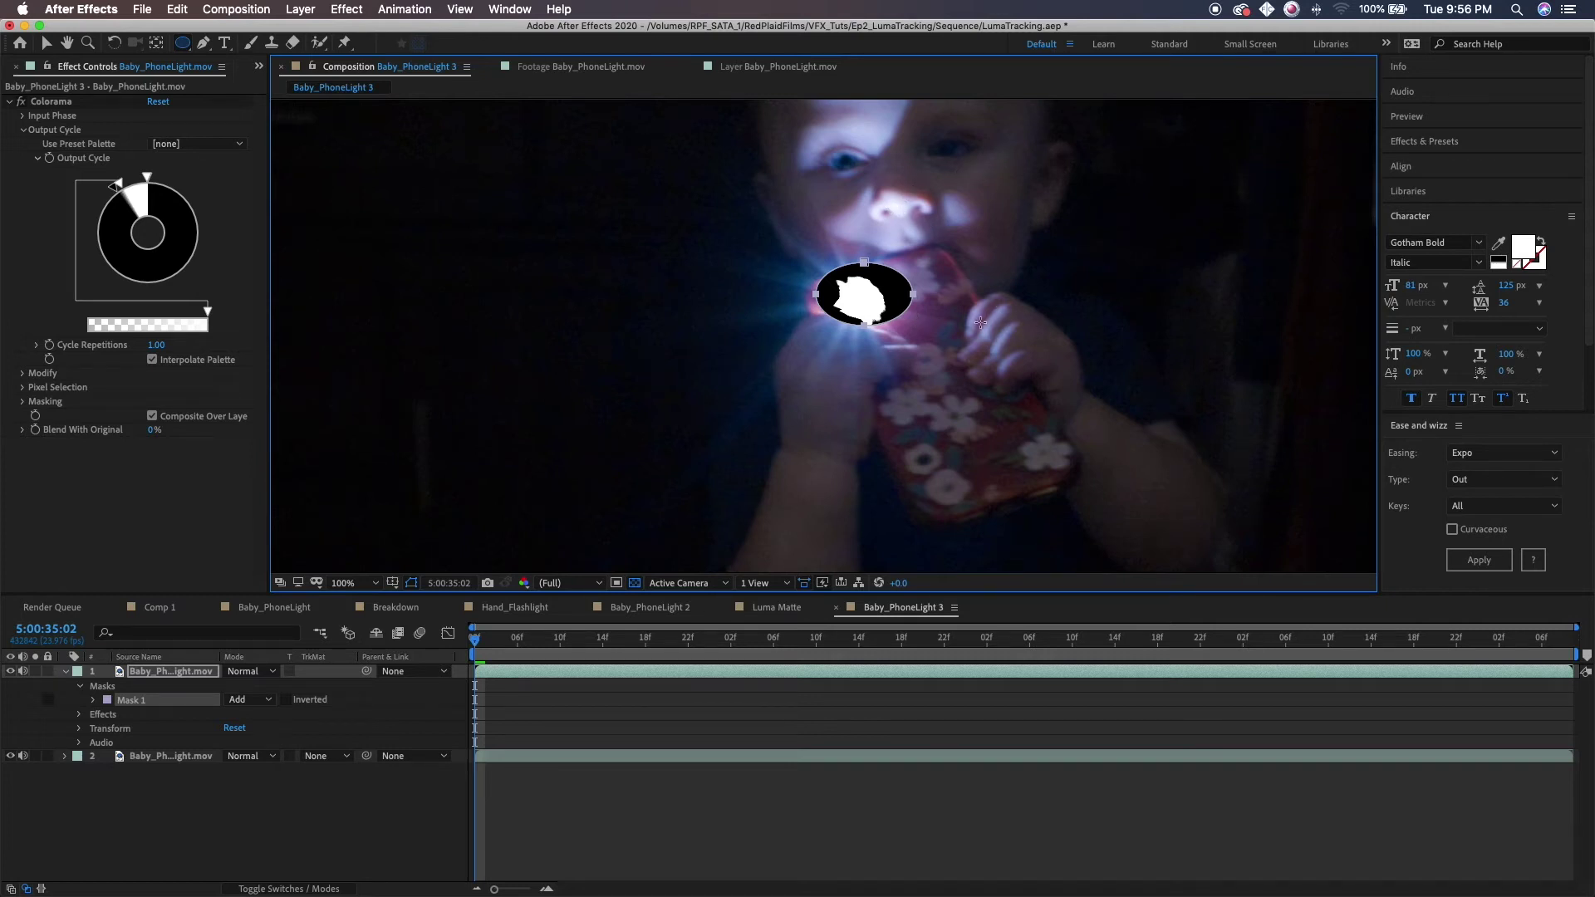
pyautogui.click(170, 686)
# Reveal Mask 1's properties and move the ellipse onto the light over the first few advanced frames.
pyautogui.click(95, 702)
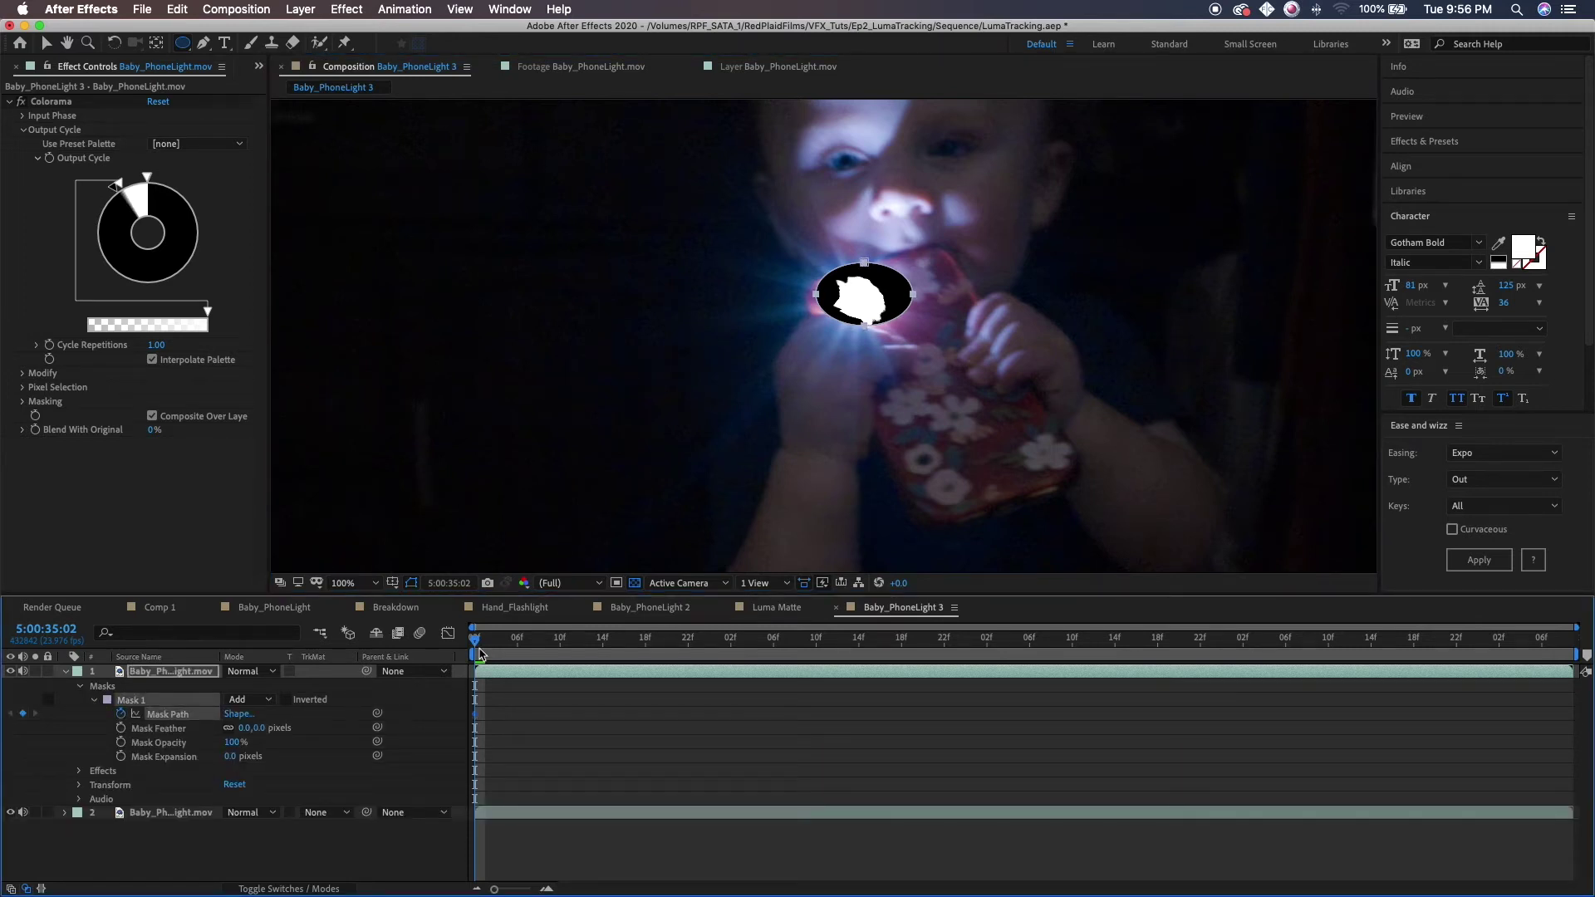
pyautogui.moveTo(477, 645); pyautogui.dragTo(514, 649)
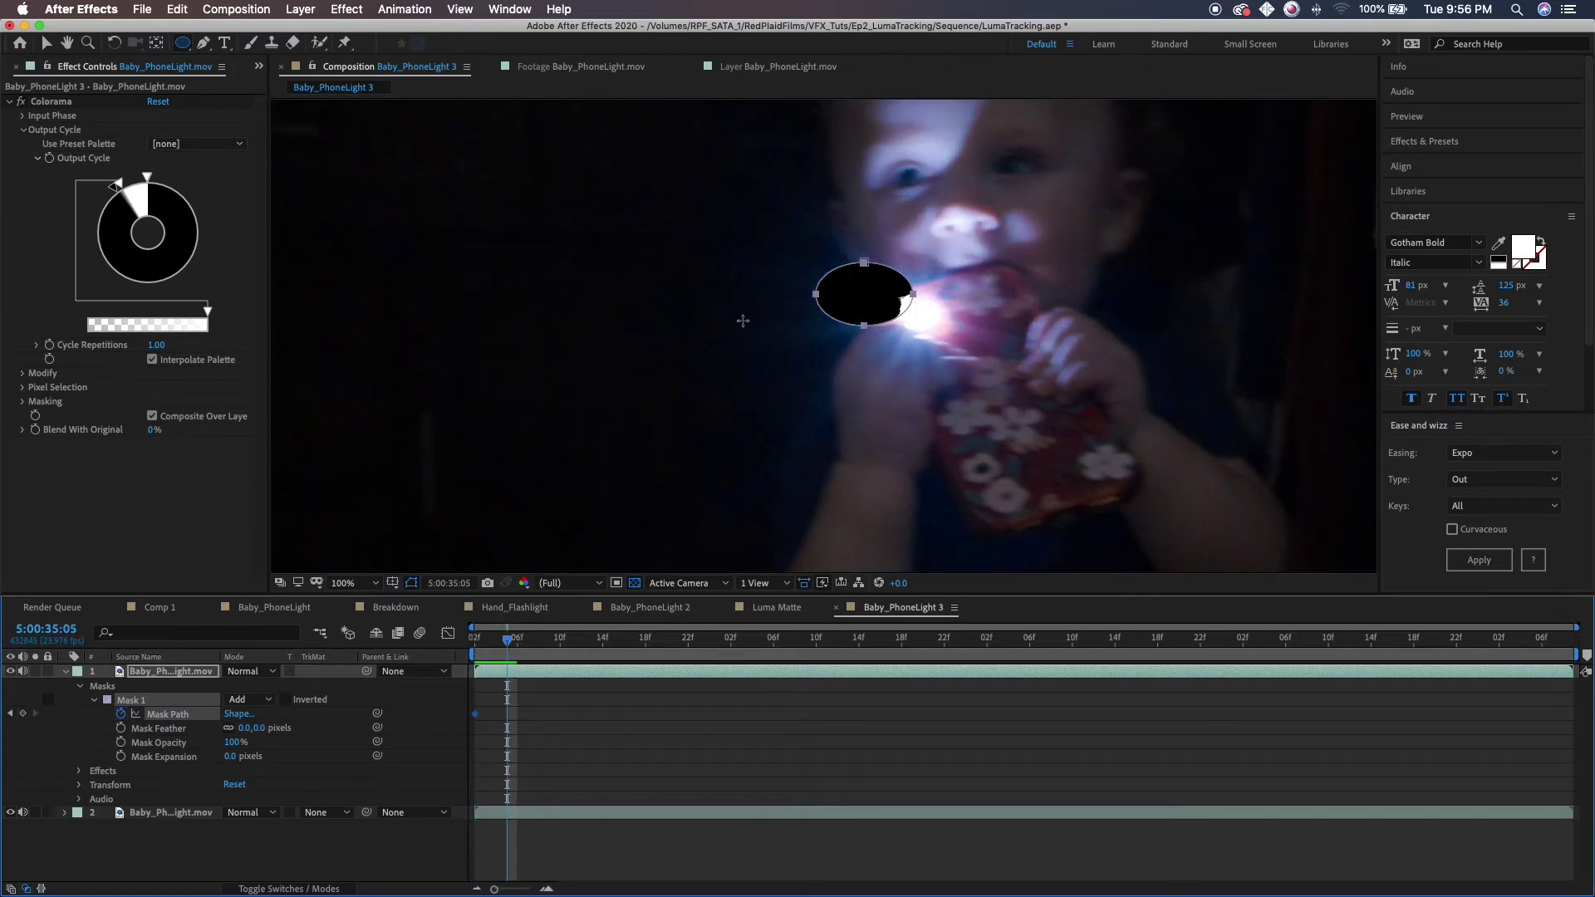
pyautogui.press('v')
pyautogui.moveTo(870, 331); pyautogui.dragTo(932, 337)
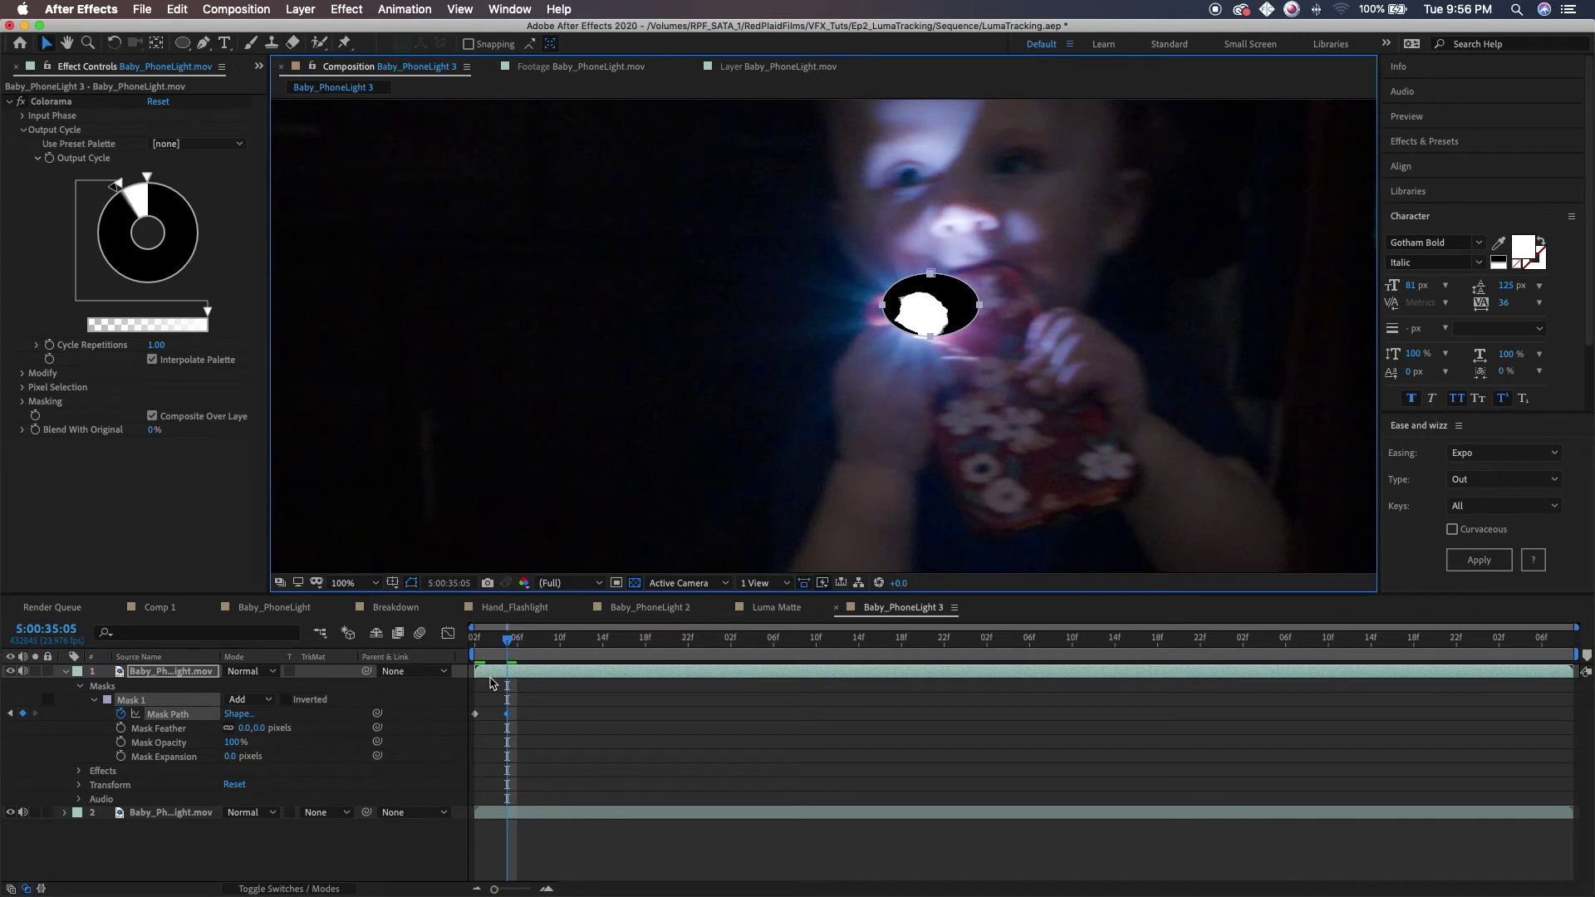
pyautogui.moveTo(509, 648); pyautogui.dragTo(530, 647)
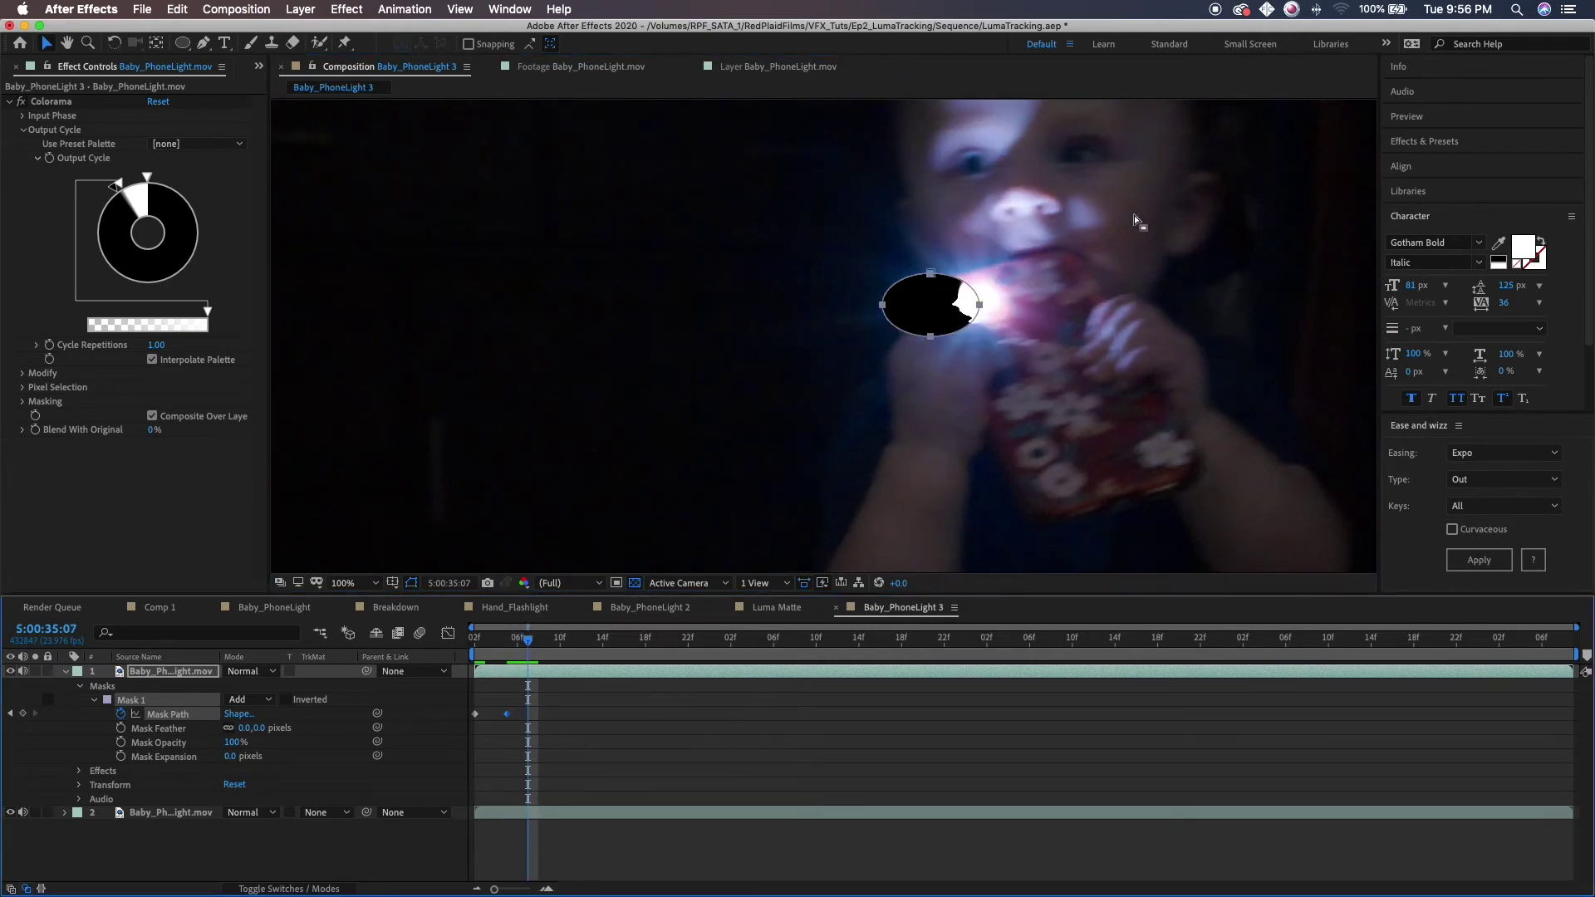
pyautogui.moveTo(930, 339); pyautogui.dragTo(993, 326)
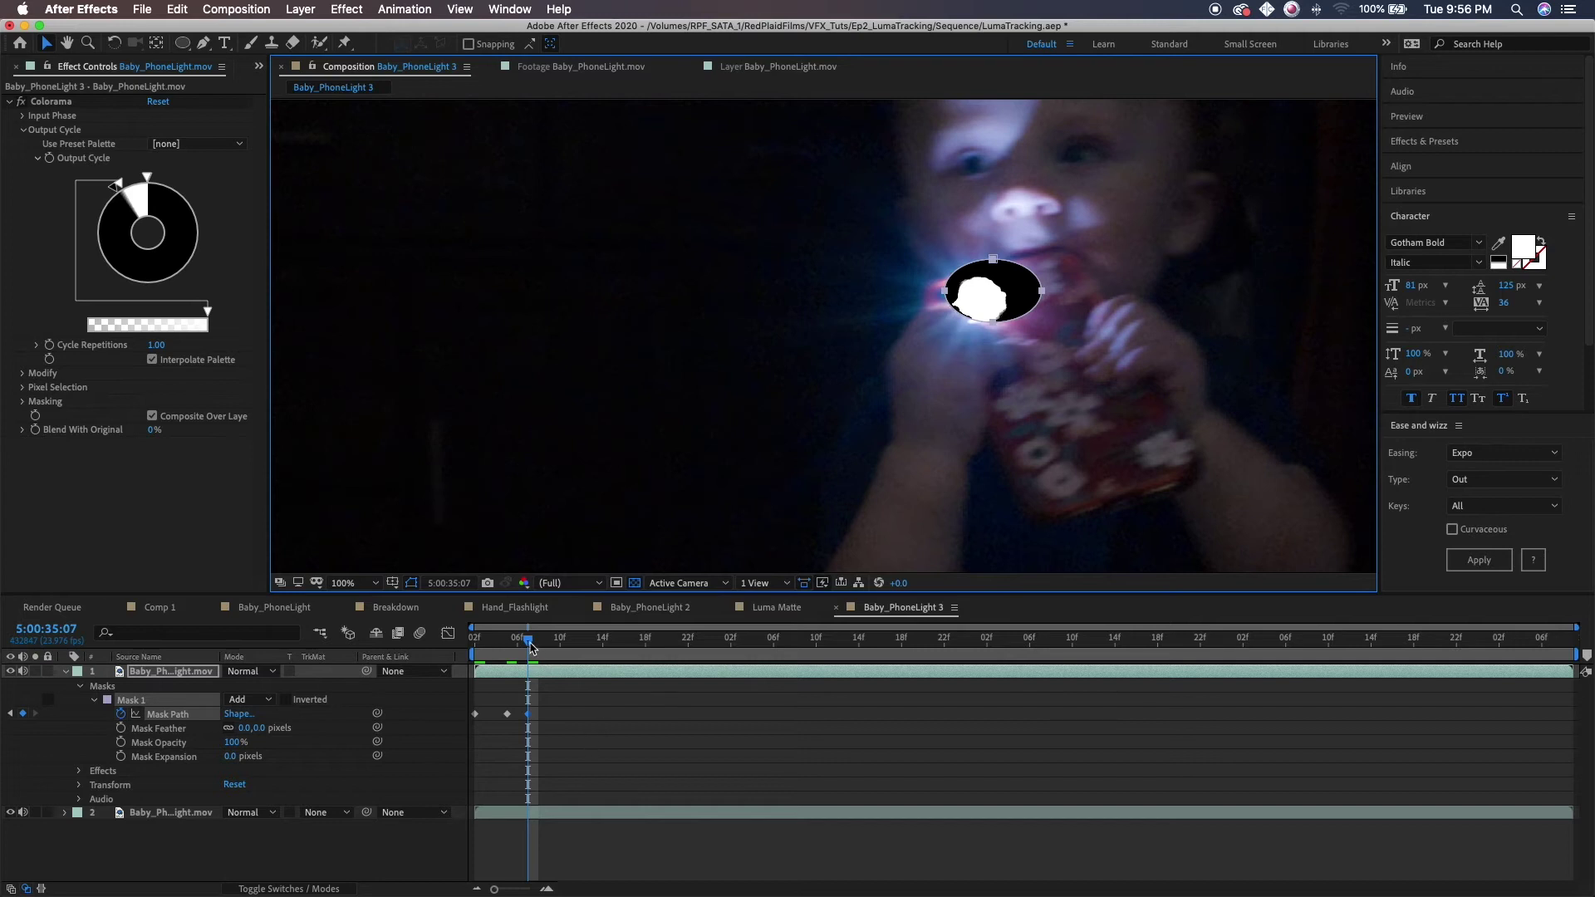
# Keep stepping forward, moving and stretching the mask to stay over the moving phone light.
pyautogui.moveTo(532, 647); pyautogui.dragTo(560, 647)
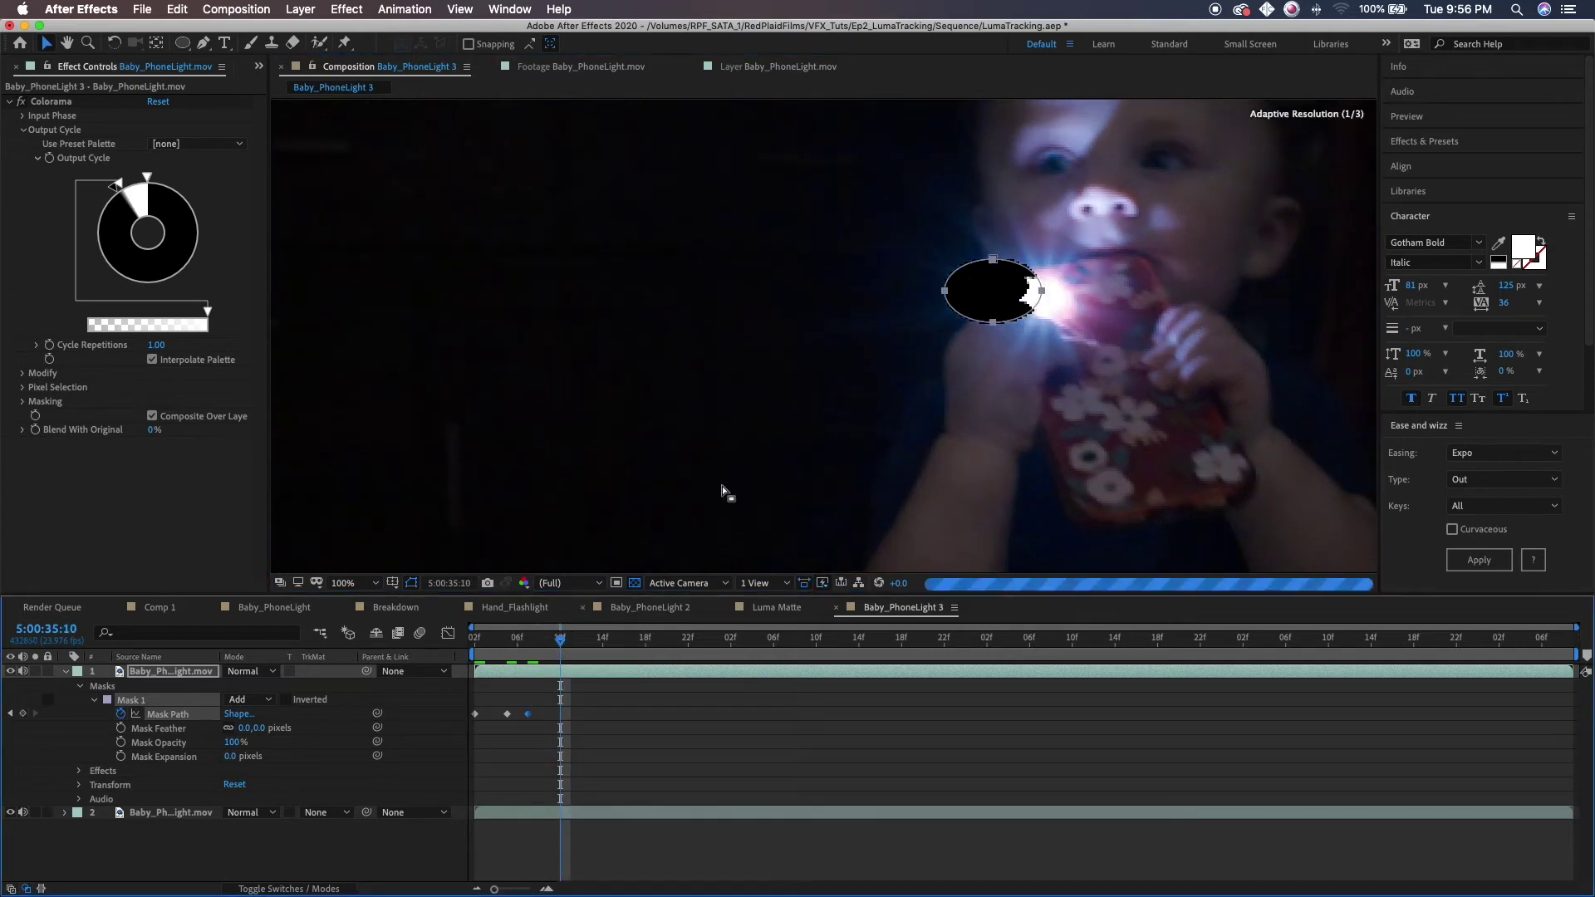
pyautogui.moveTo(993, 326); pyautogui.dragTo(1065, 327)
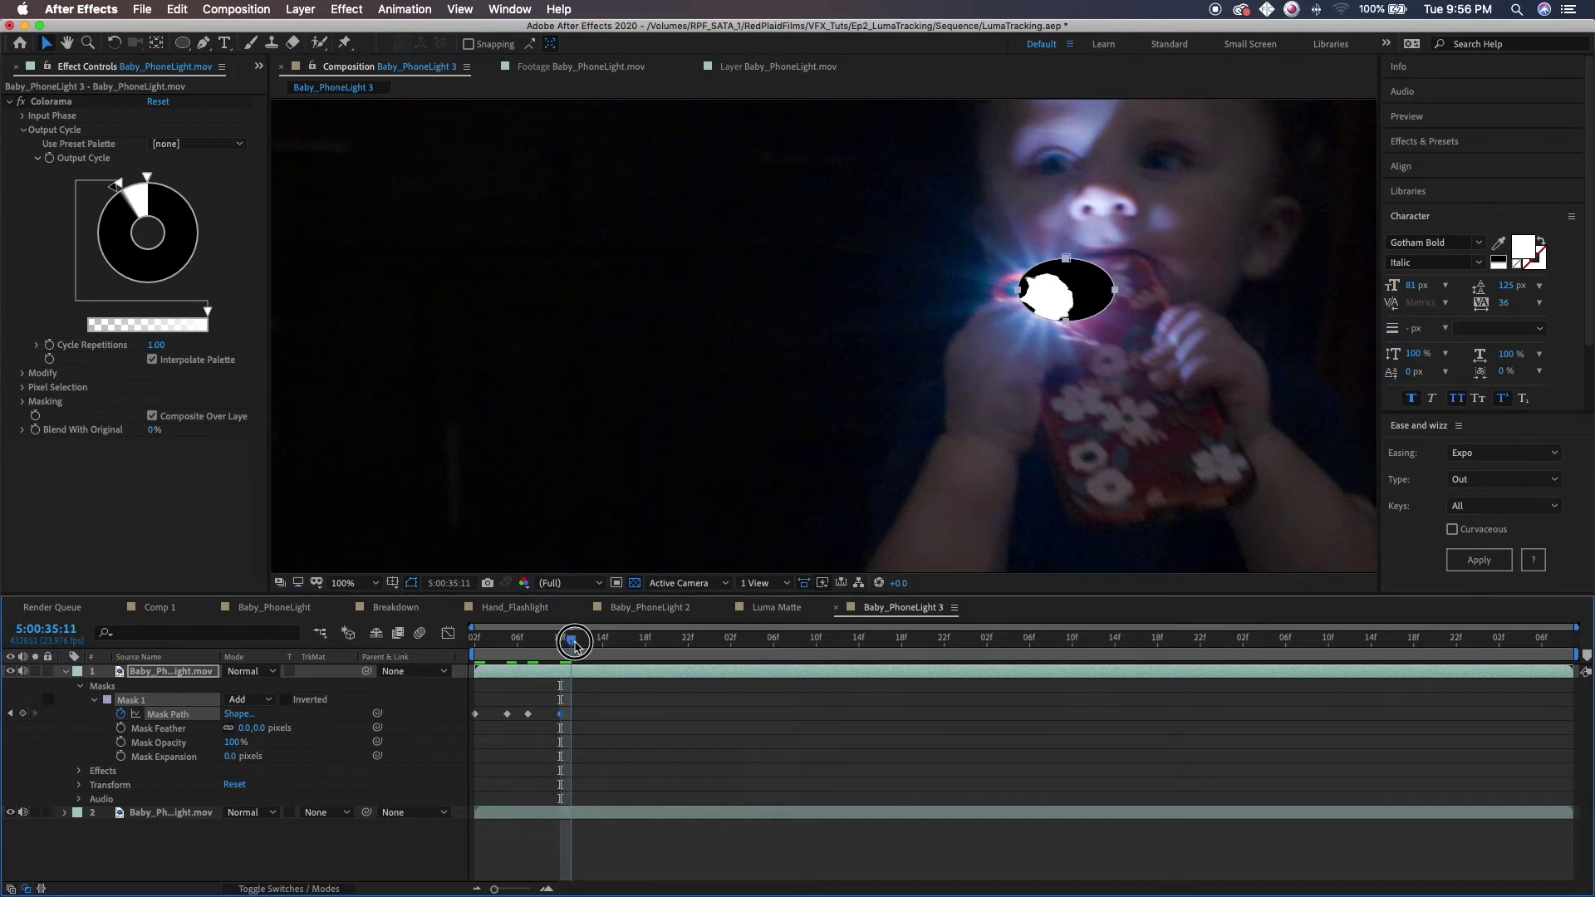
pyautogui.moveTo(565, 647); pyautogui.dragTo(592, 645)
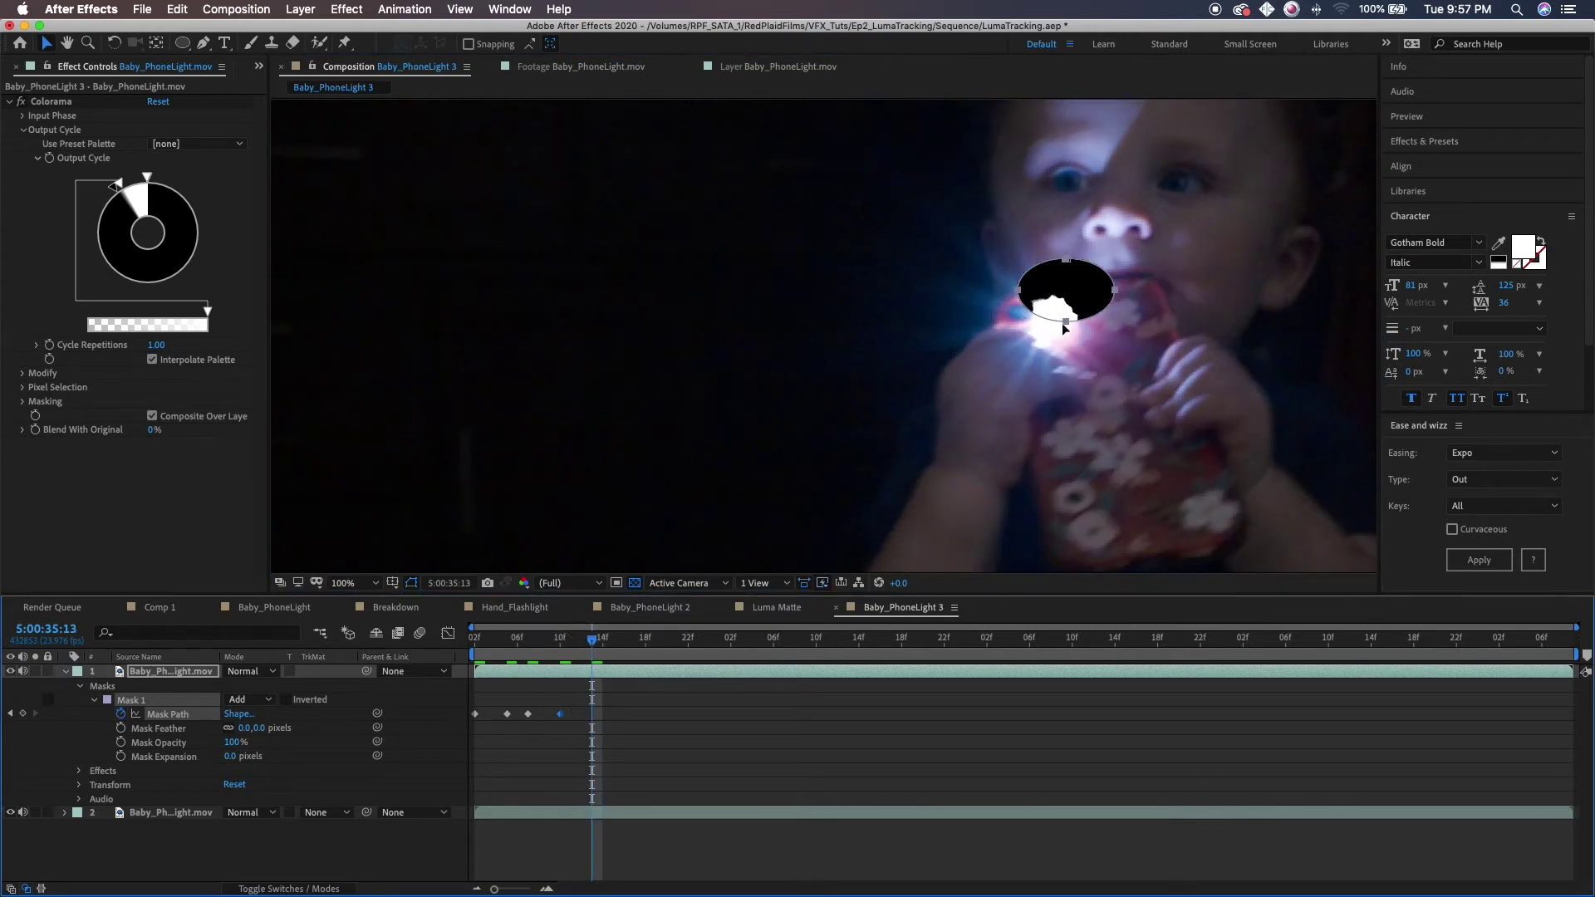
pyautogui.moveTo(1067, 323); pyautogui.dragTo(1062, 347)
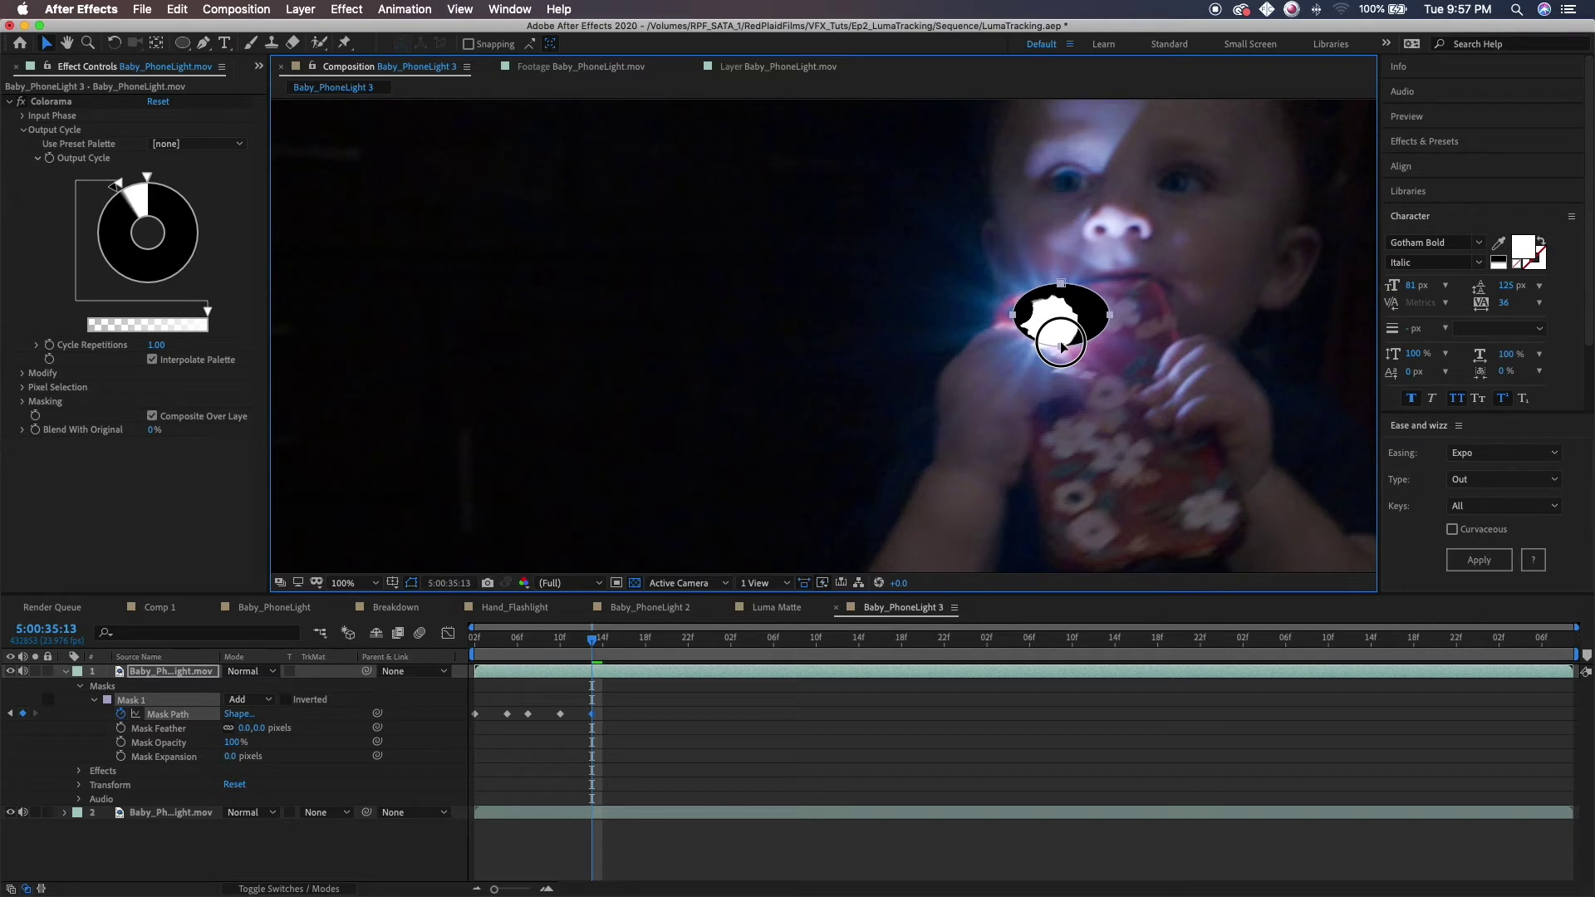
pyautogui.moveTo(595, 652); pyautogui.dragTo(593, 648)
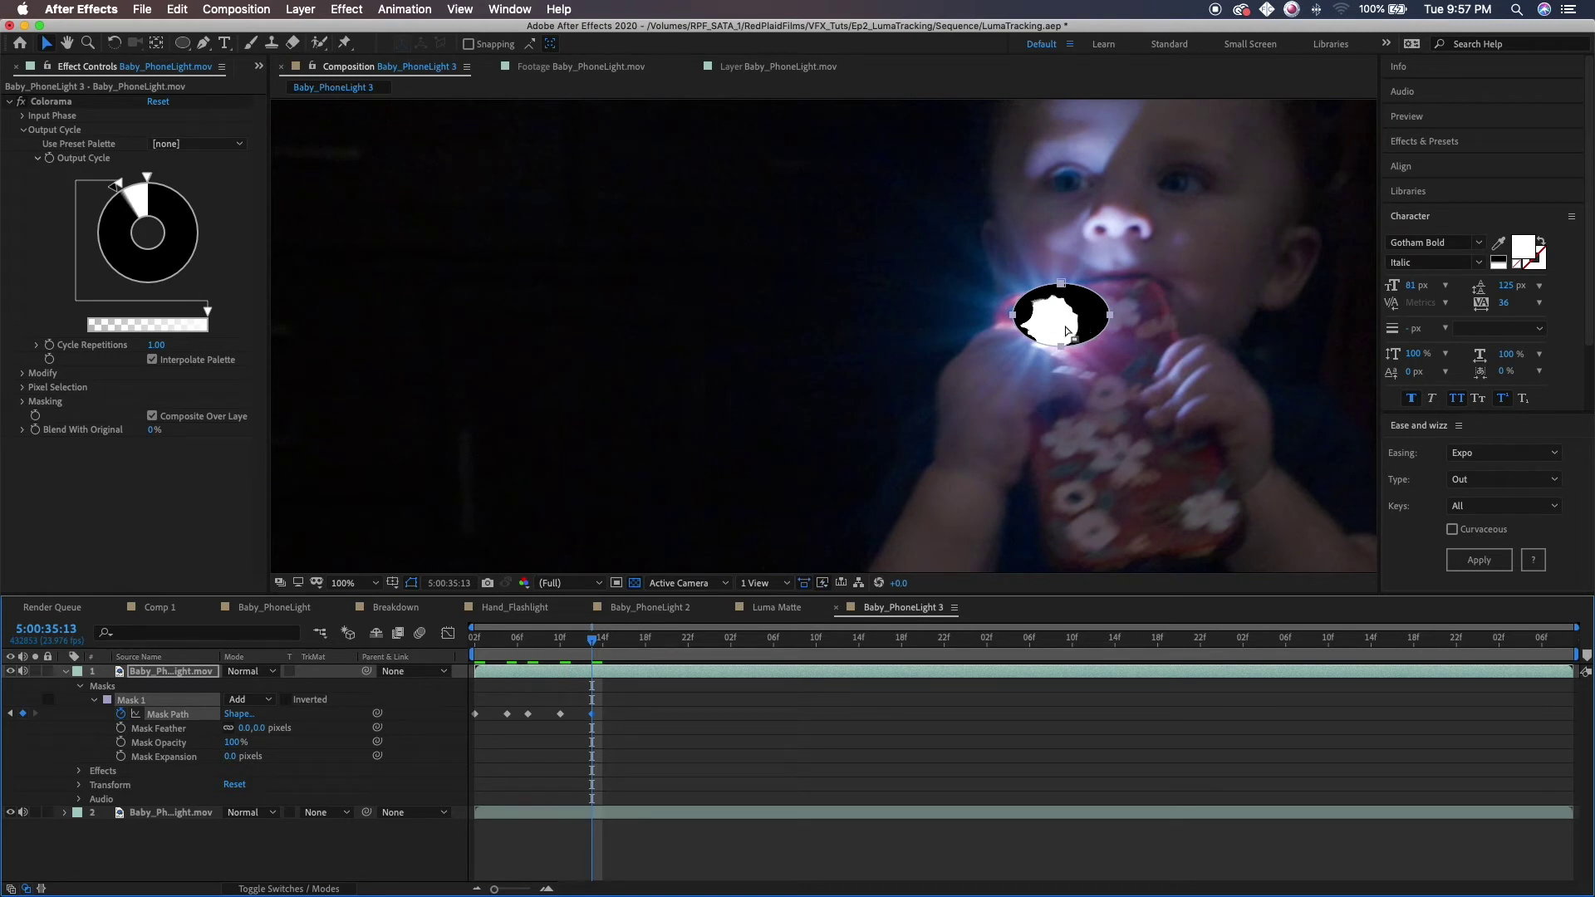
pyautogui.moveTo(595, 649); pyautogui.dragTo(616, 648)
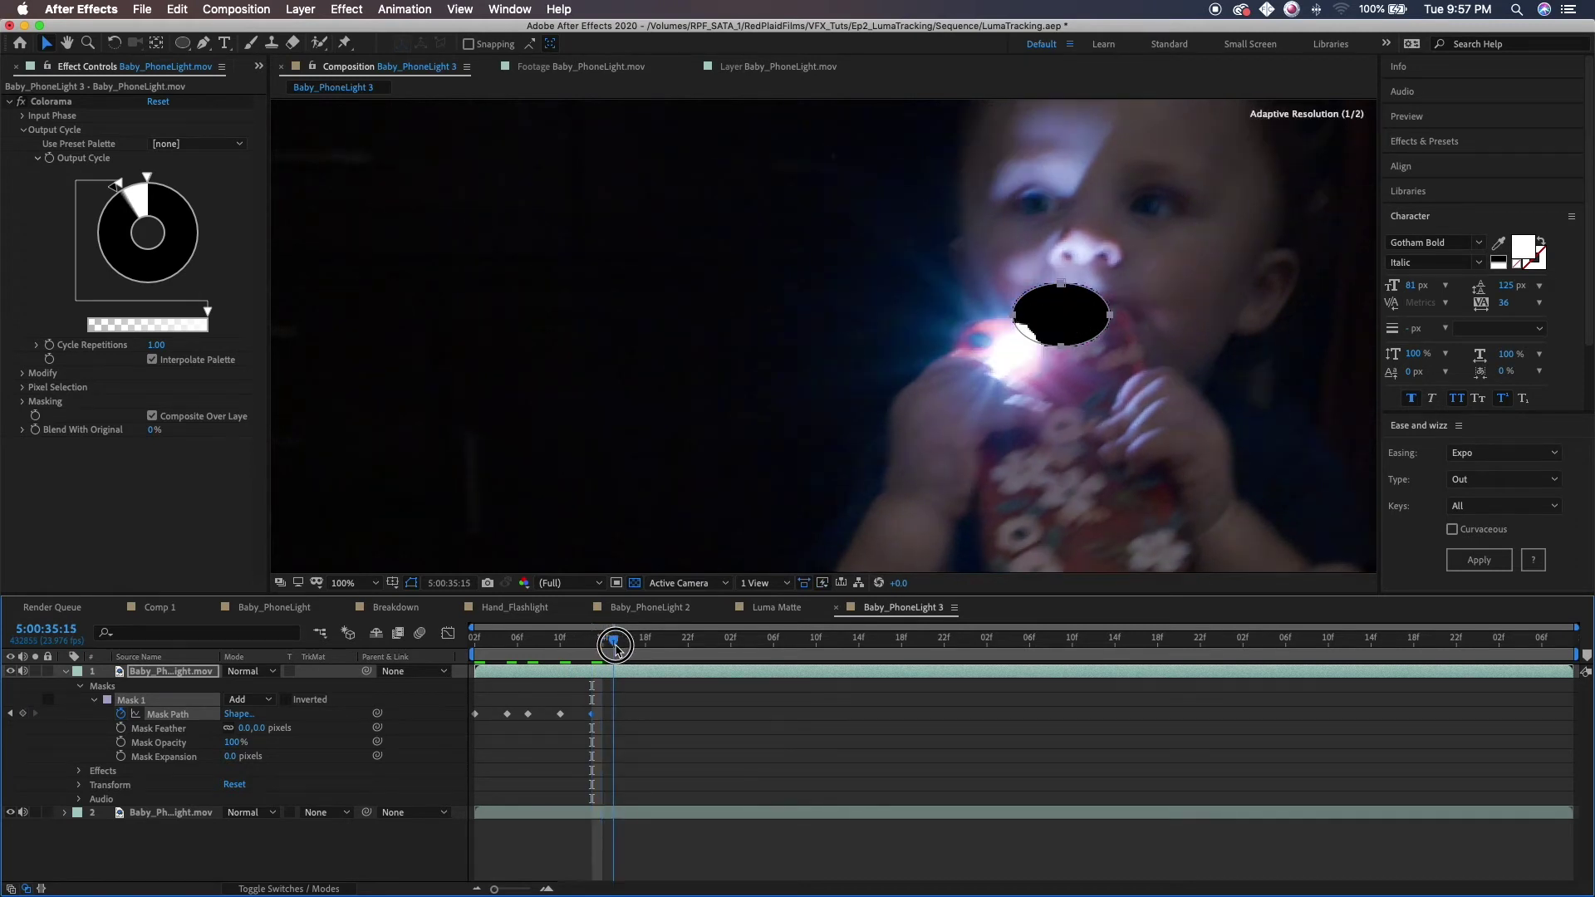
pyautogui.moveTo(1070, 343); pyautogui.dragTo(1016, 387)
pyautogui.moveTo(608, 660); pyautogui.dragTo(642, 656)
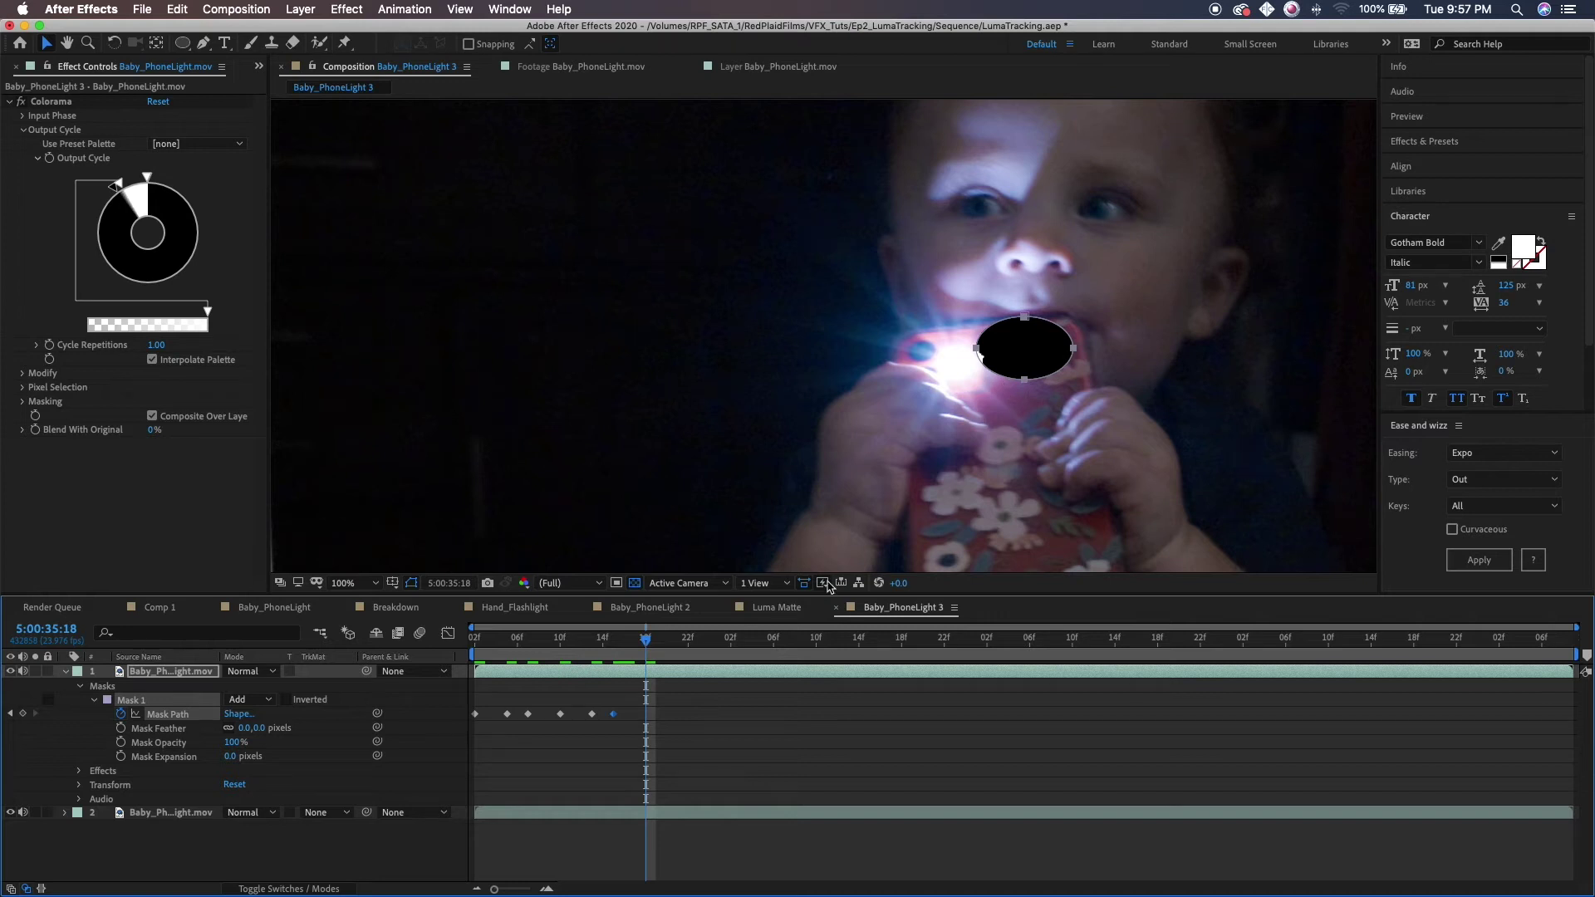
# Scrub the Luma Matte precomp over black to check the mask, then return to Baby_PhoneLight's flare frame.
pyautogui.click(645, 607)
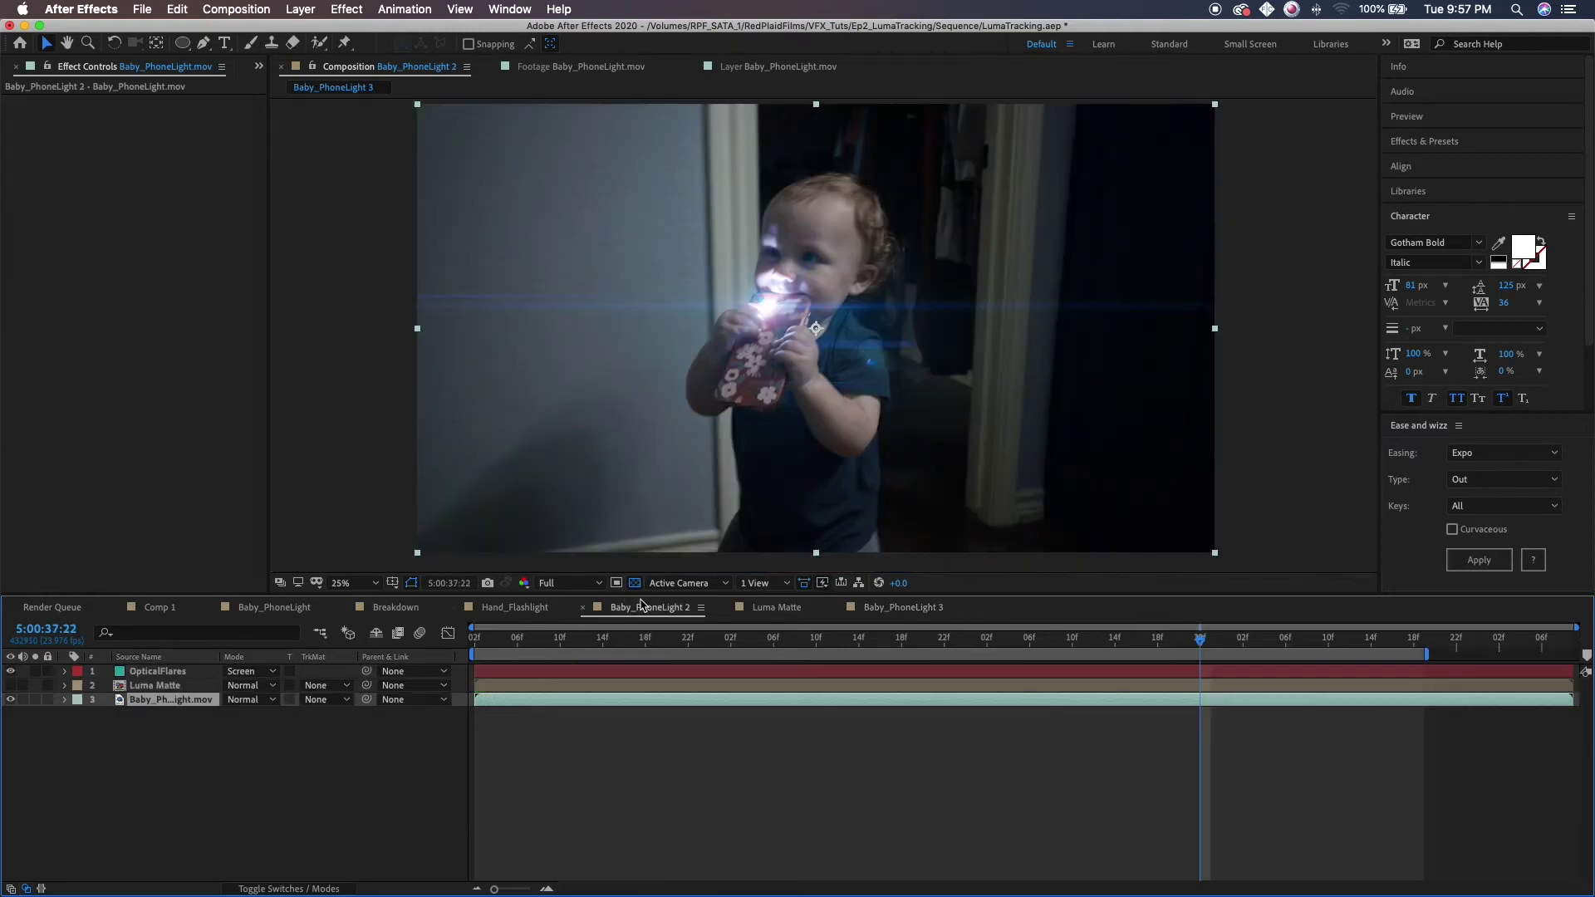
pyautogui.doubleClick(150, 685)
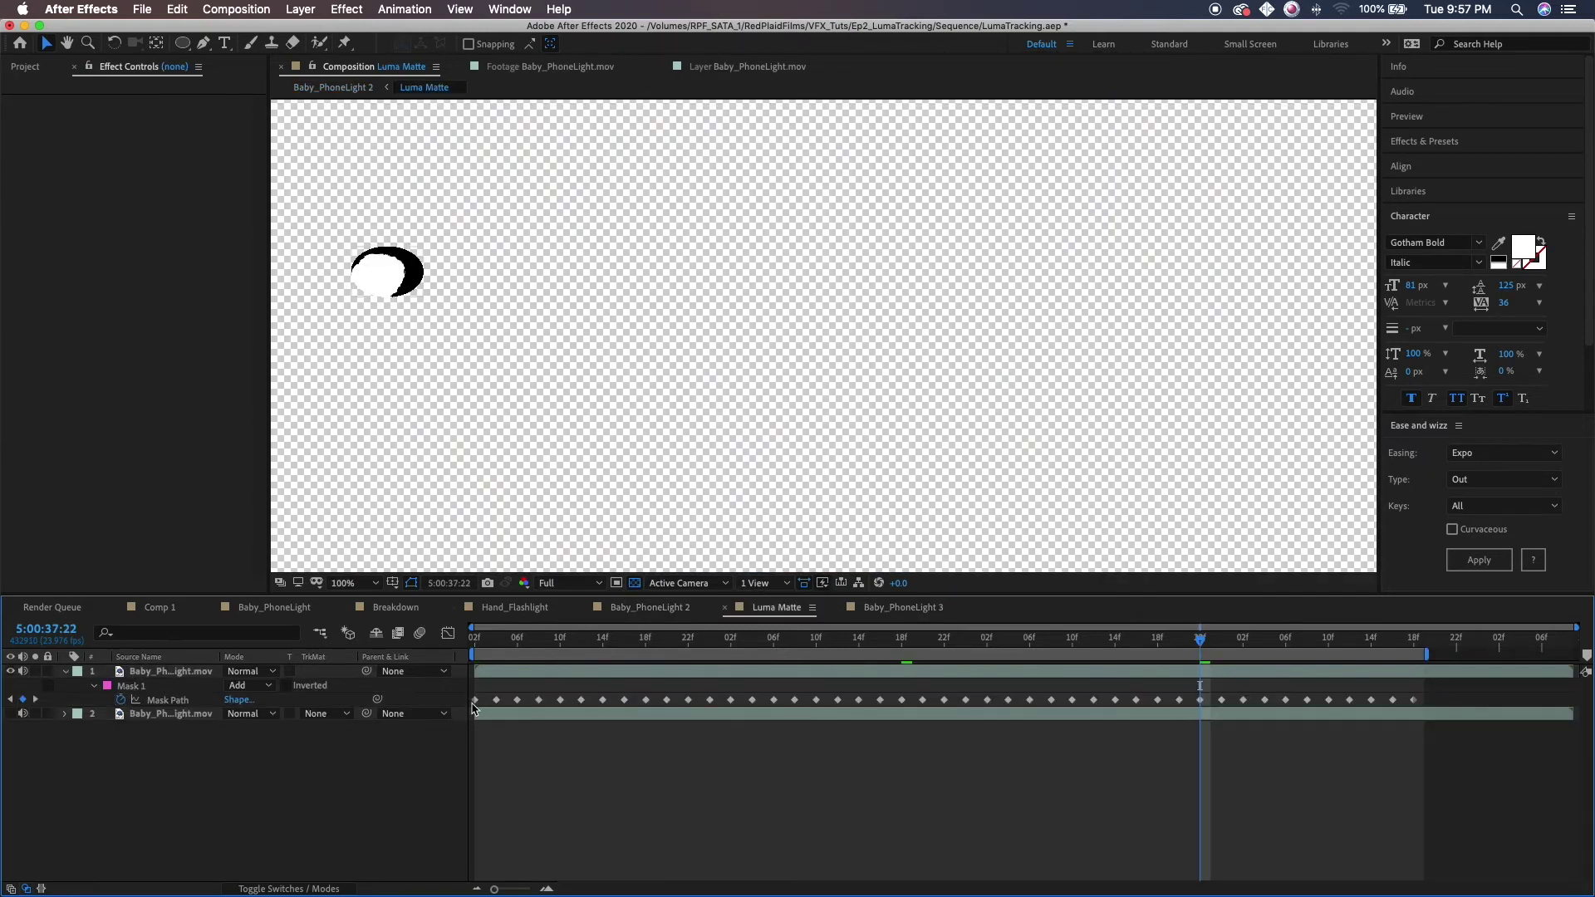
pyautogui.moveTo(497, 649); pyautogui.dragTo(730, 642)
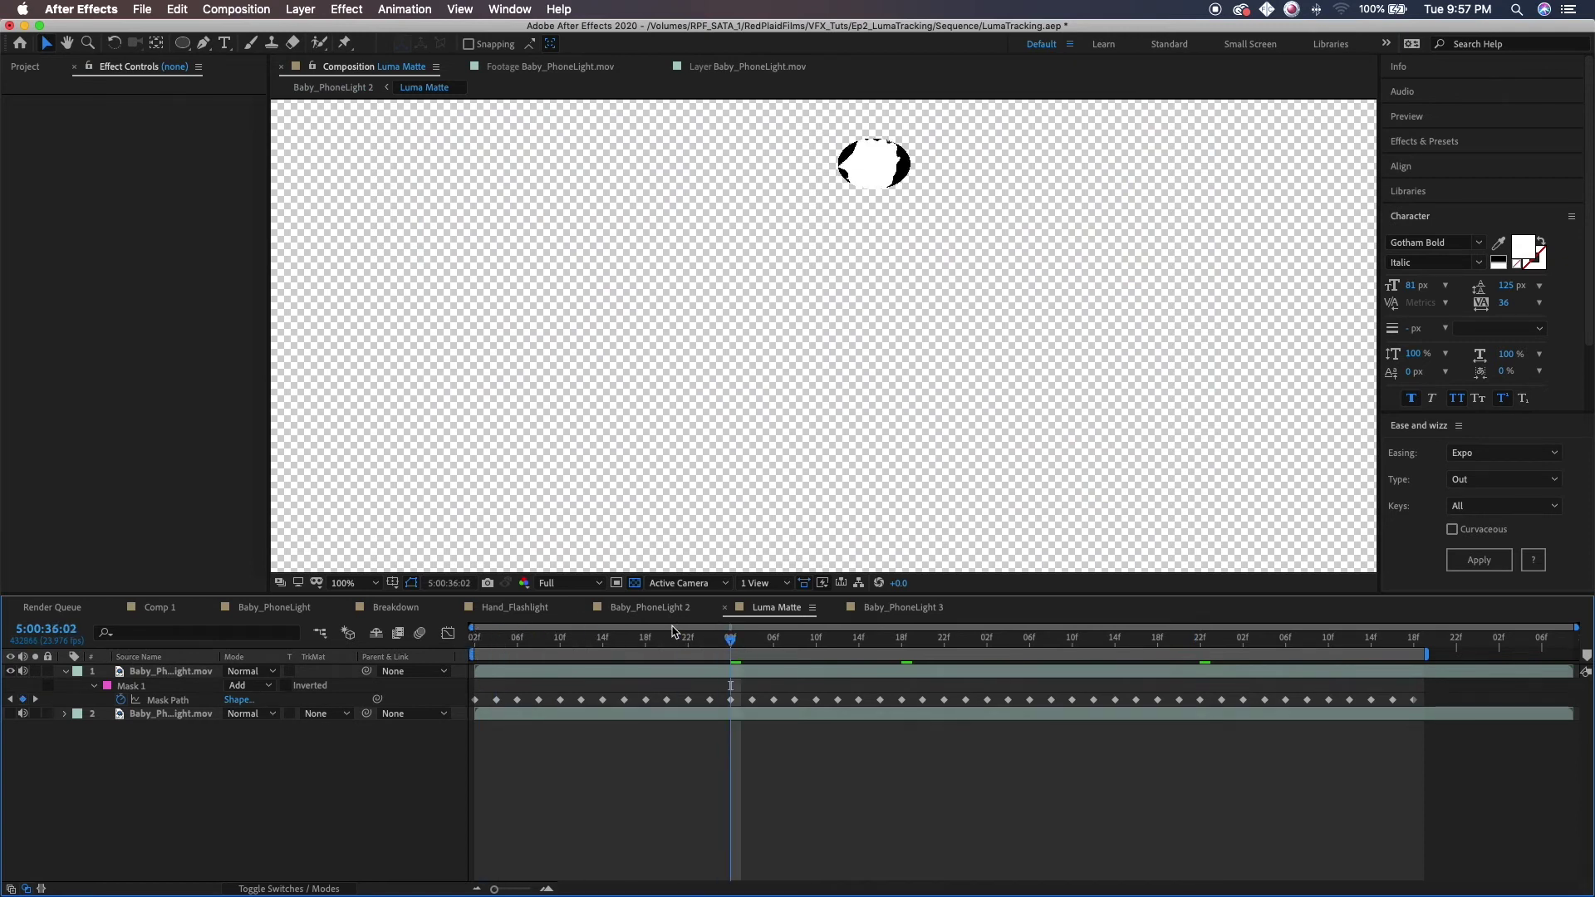
pyautogui.click(635, 583)
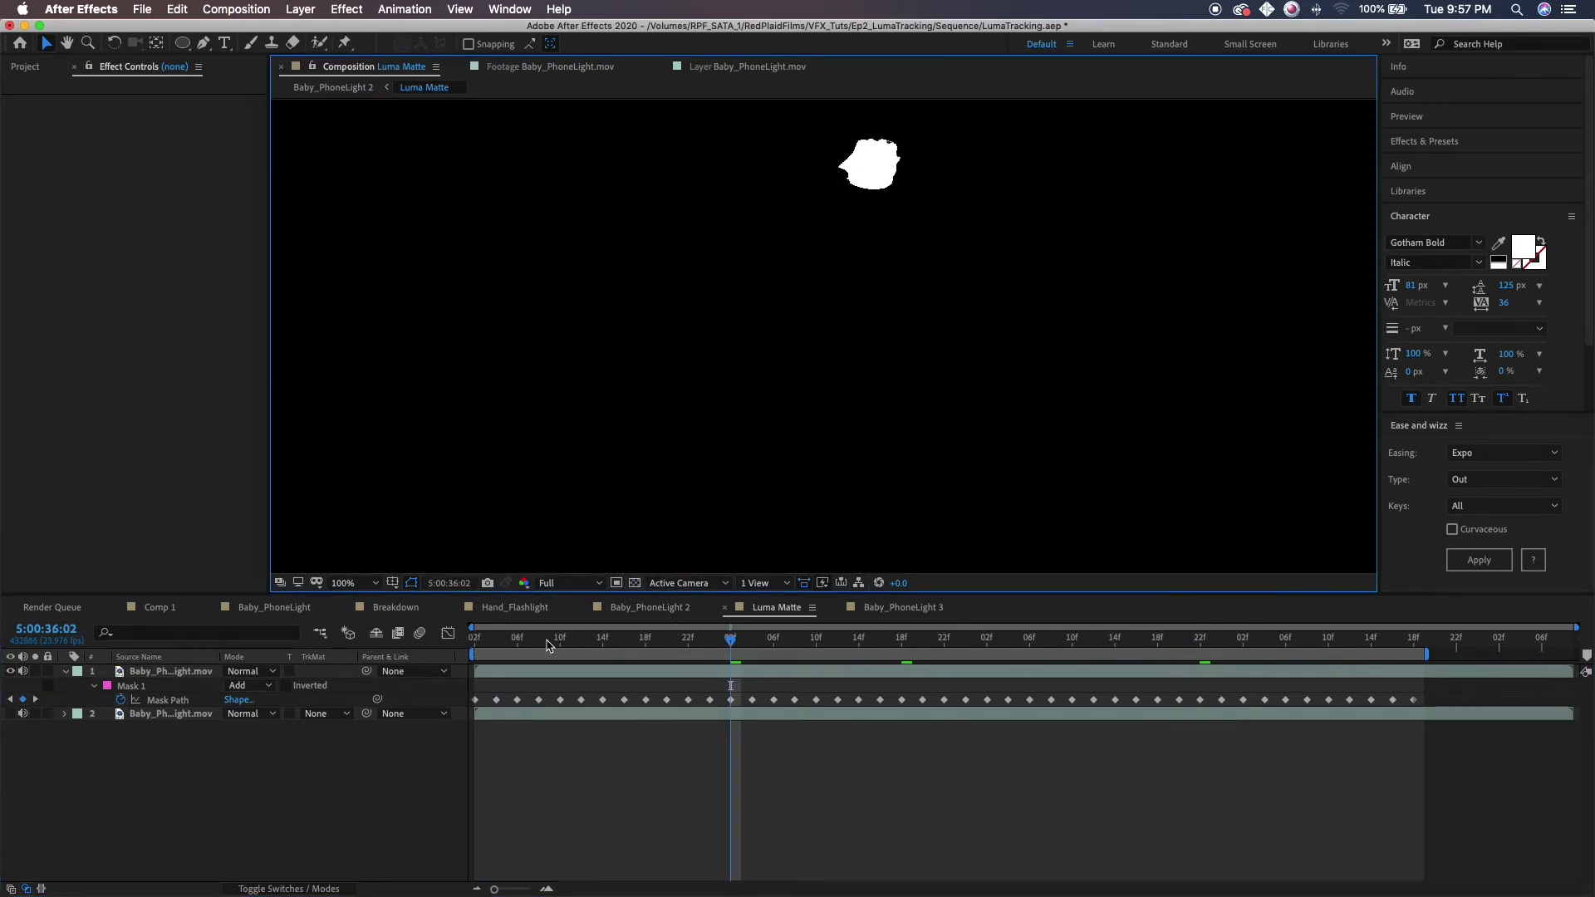
pyautogui.moveTo(549, 646); pyautogui.dragTo(869, 641)
pyautogui.scroll(-4, 865, 416)
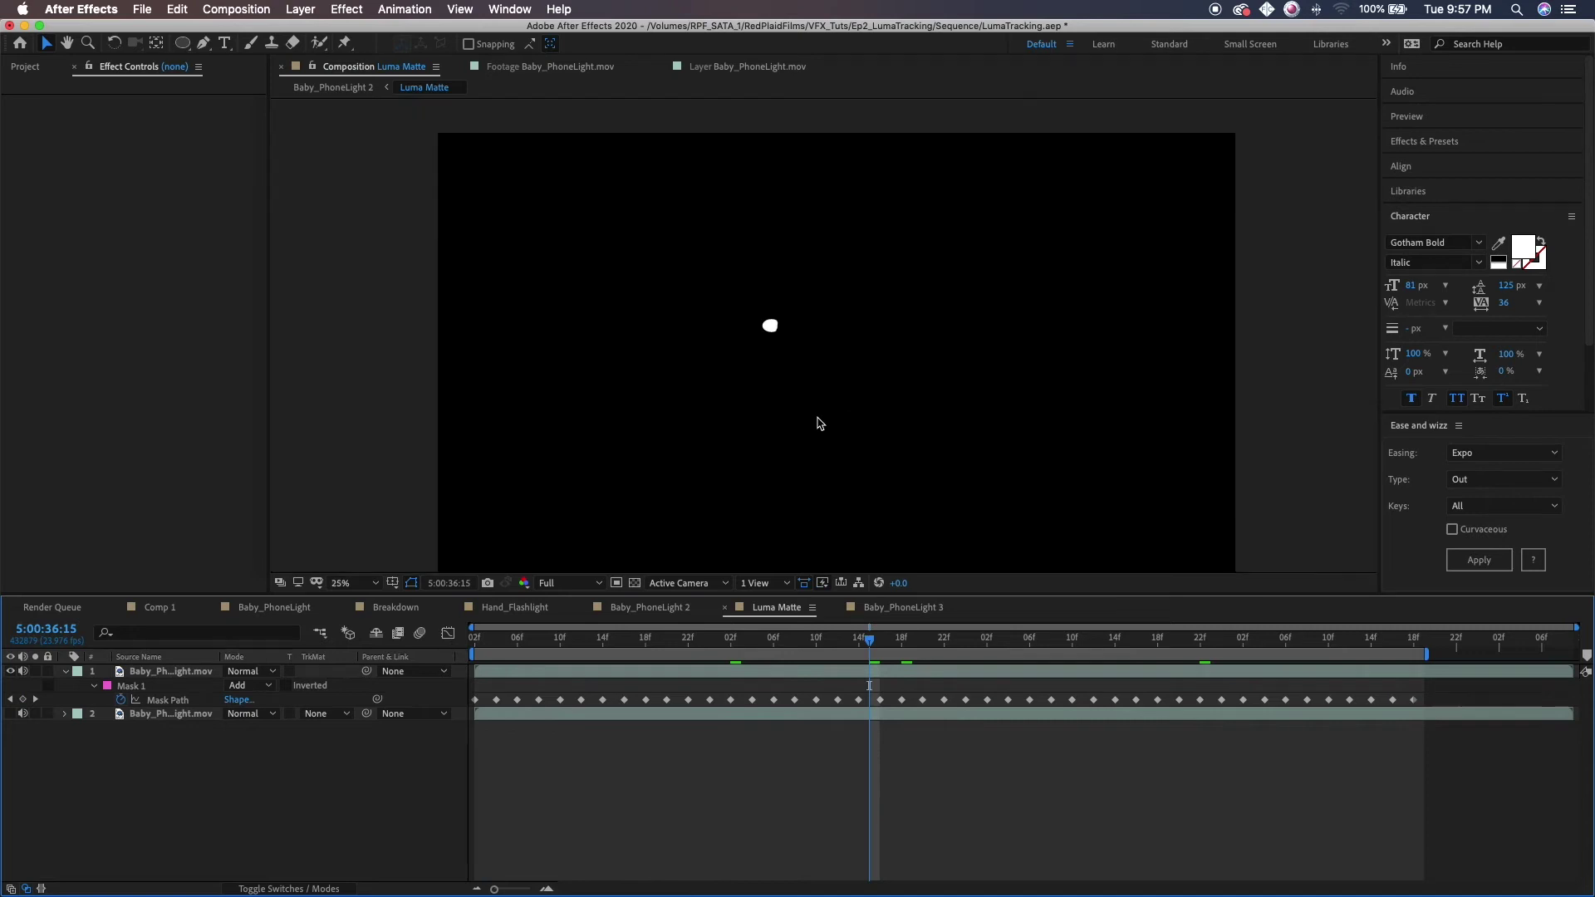
pyautogui.moveTo(615, 647); pyautogui.dragTo(548, 608)
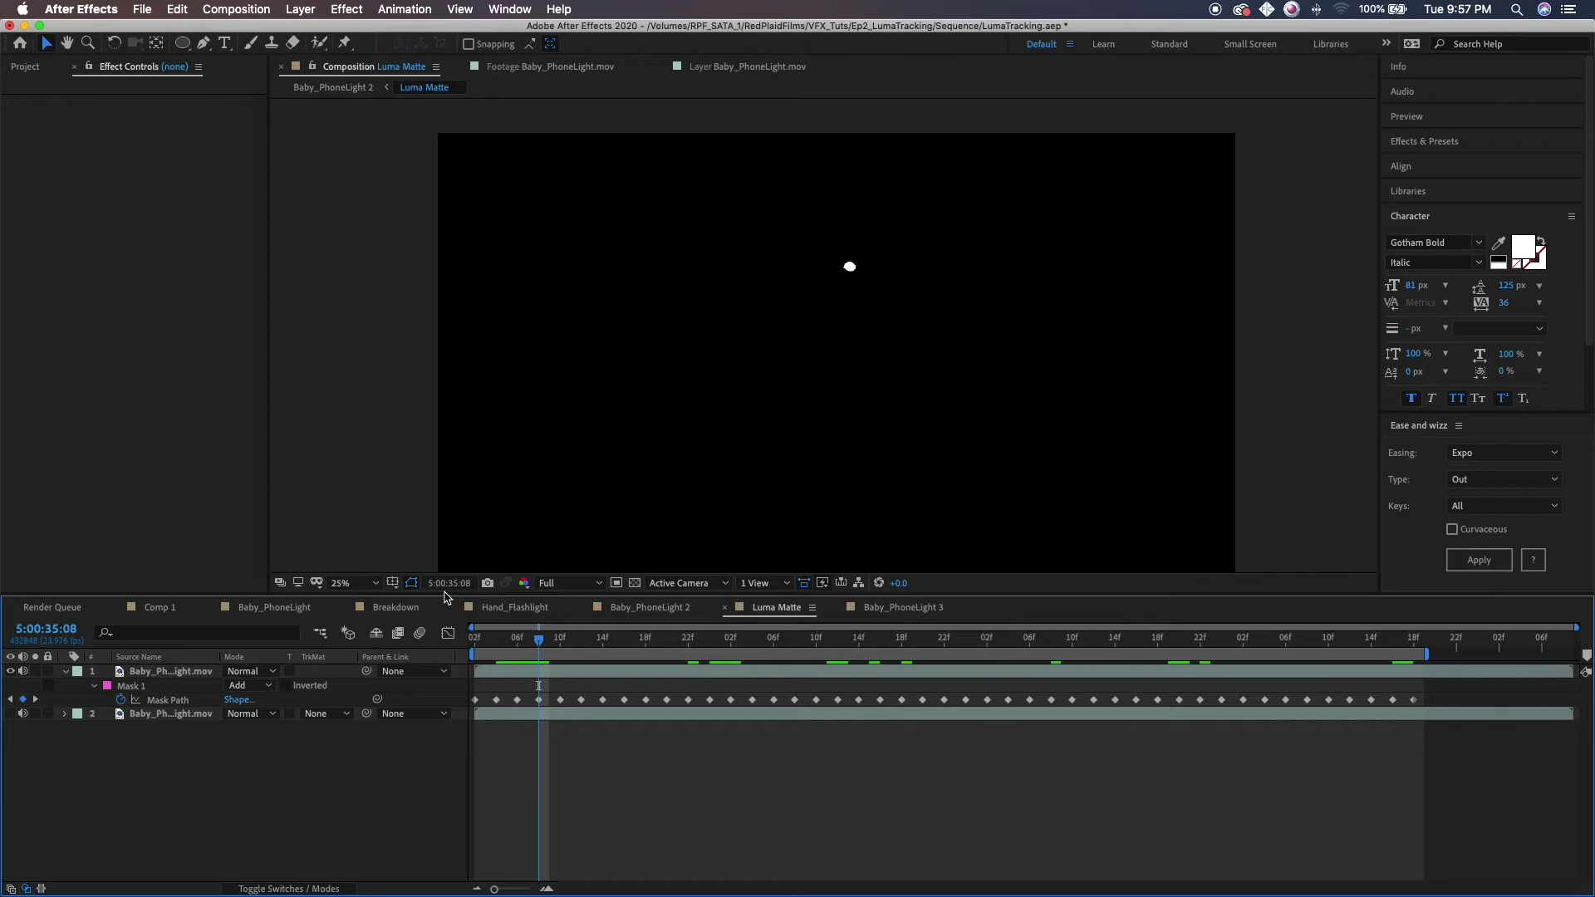
pyautogui.click(270, 608)
pyautogui.moveTo(548, 640); pyautogui.dragTo(1055, 673)
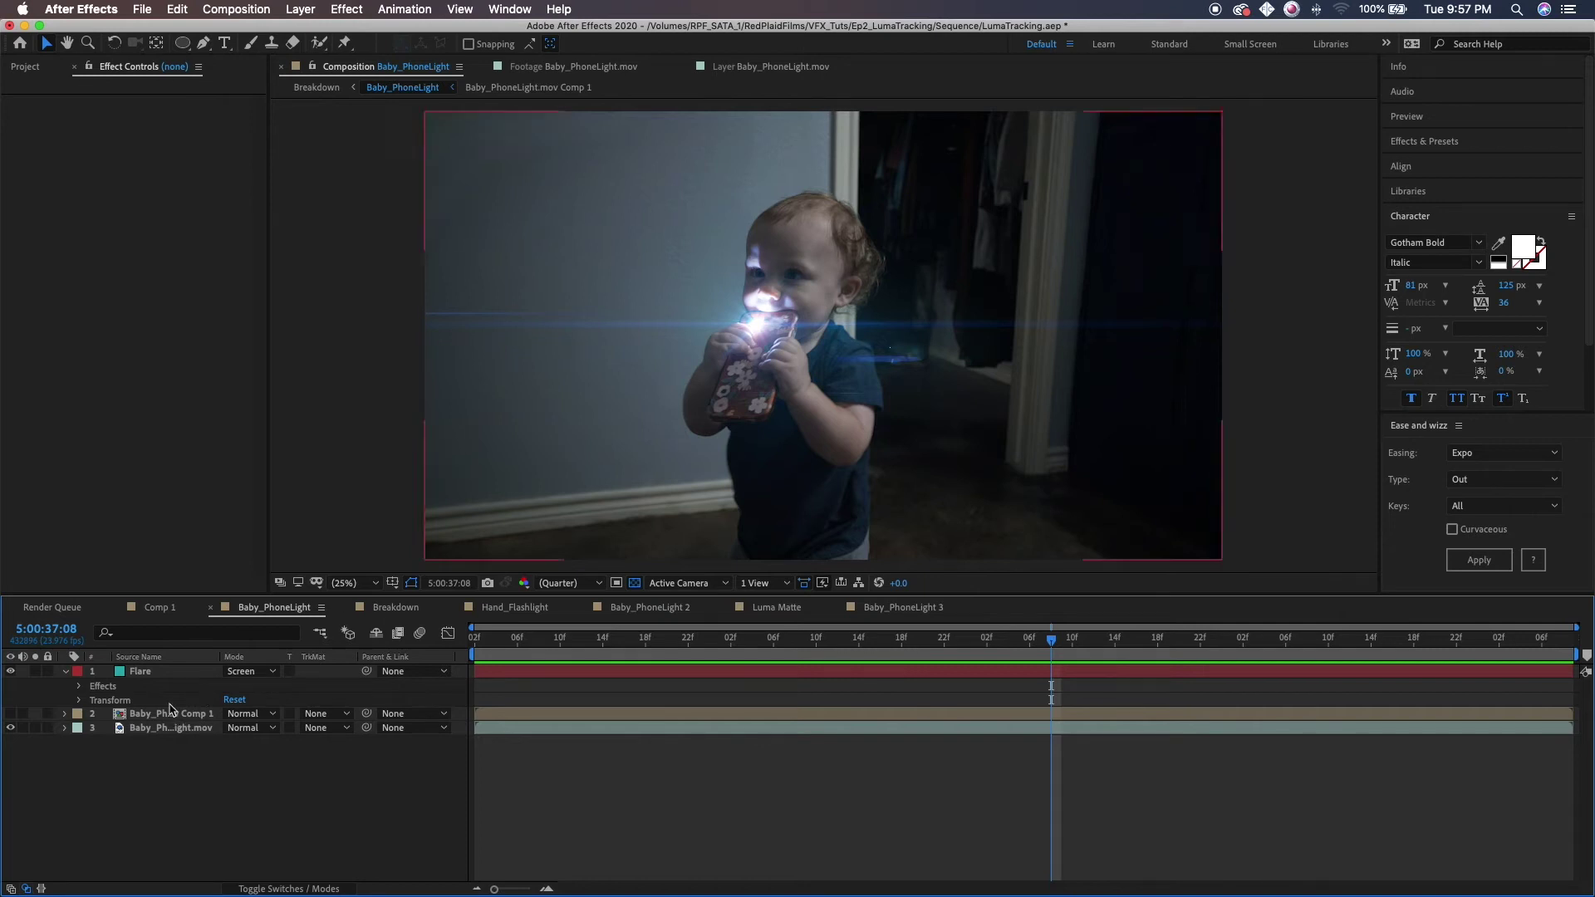
# Hide and delete the Flare layer, make both remaining layers visible, and scrub to review.
pyautogui.click(164, 672)
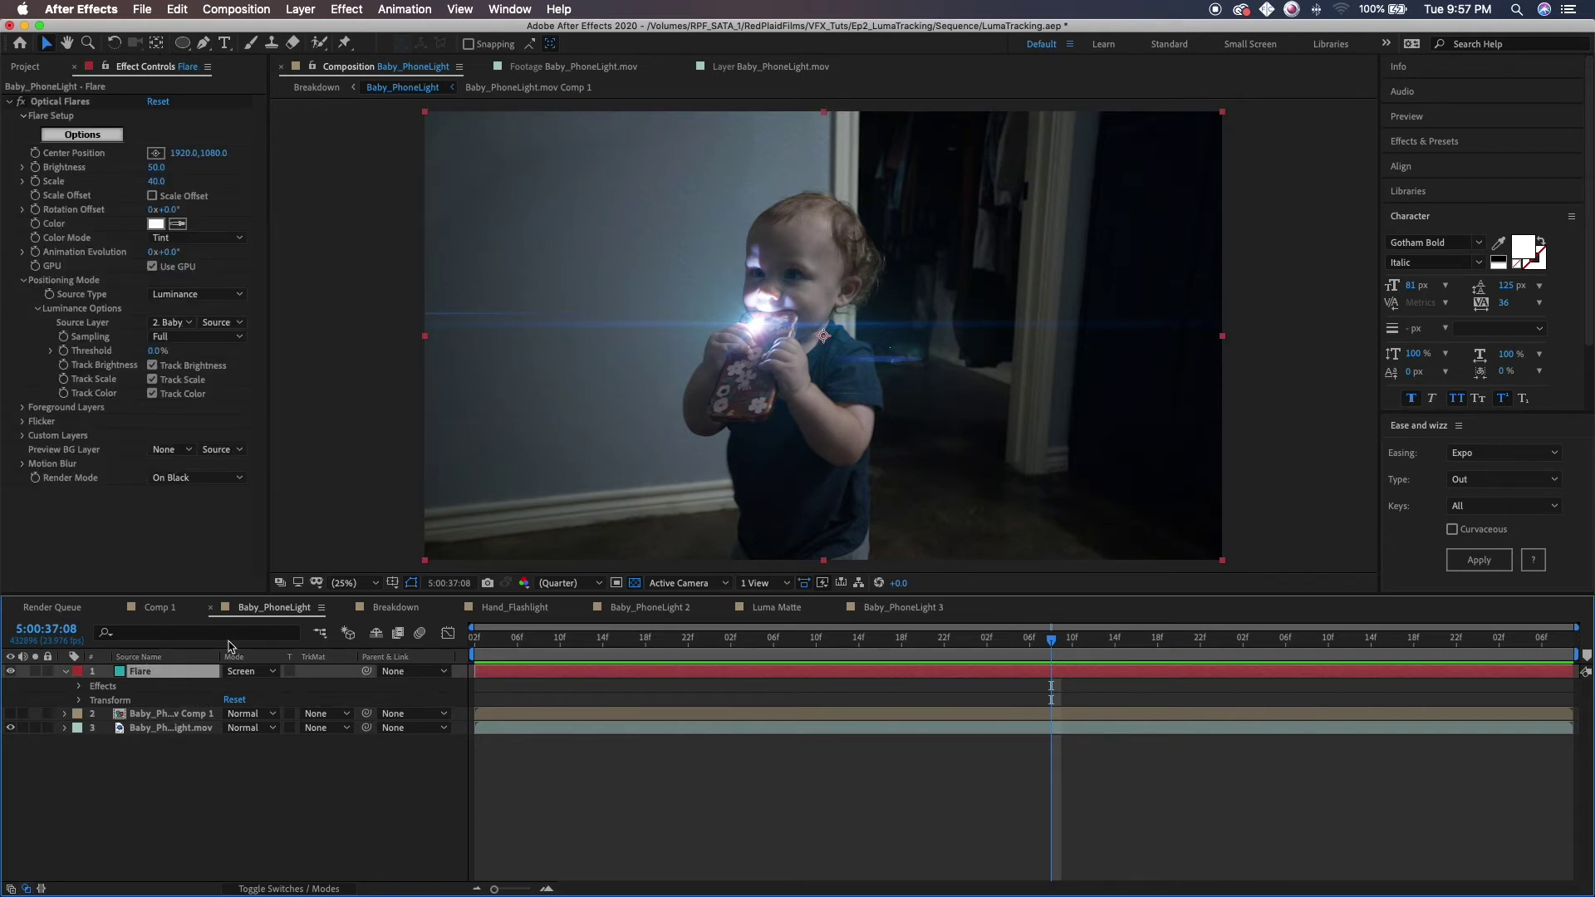
pyautogui.click(11, 672)
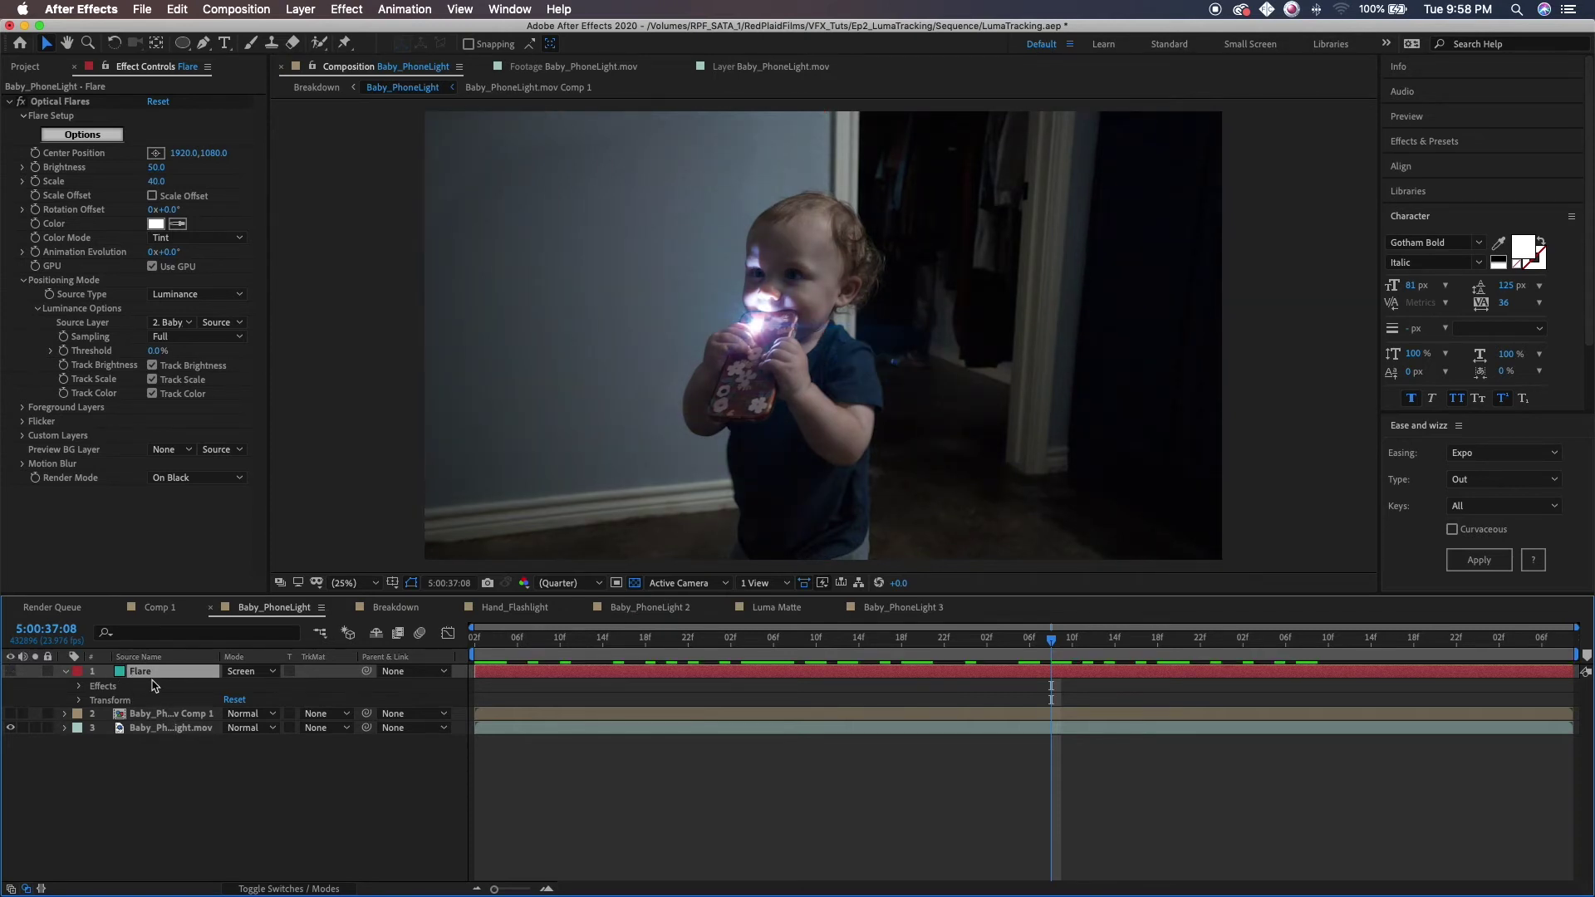
pyautogui.press('Delete')
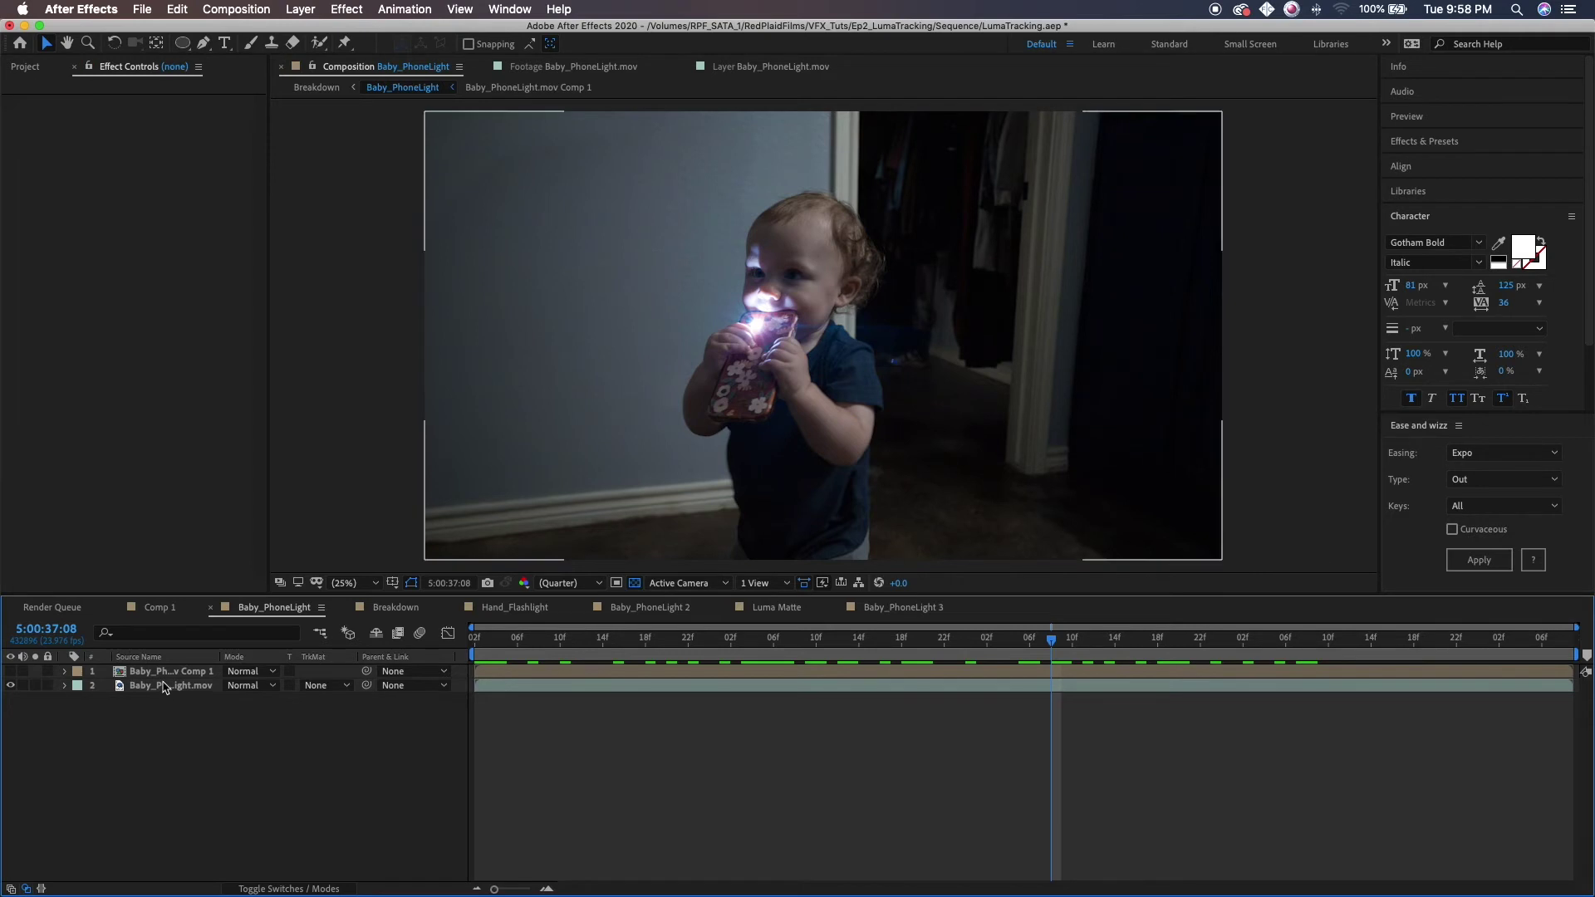
pyautogui.click(158, 672)
pyautogui.moveTo(11, 672); pyautogui.dragTo(11, 686)
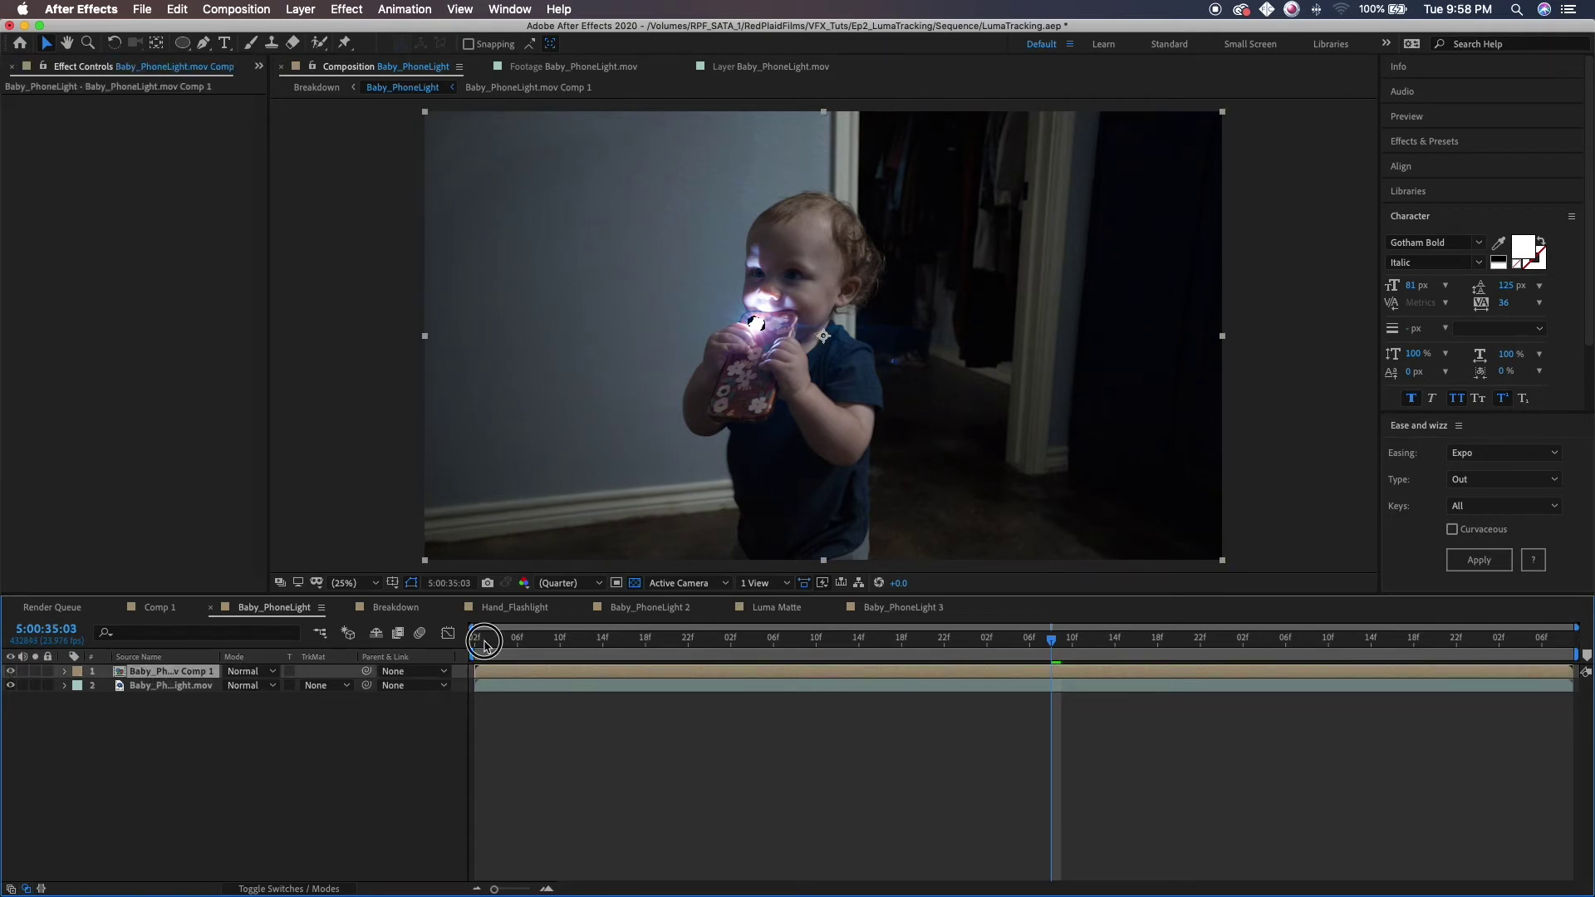
pyautogui.moveTo(482, 646); pyautogui.dragTo(871, 649)
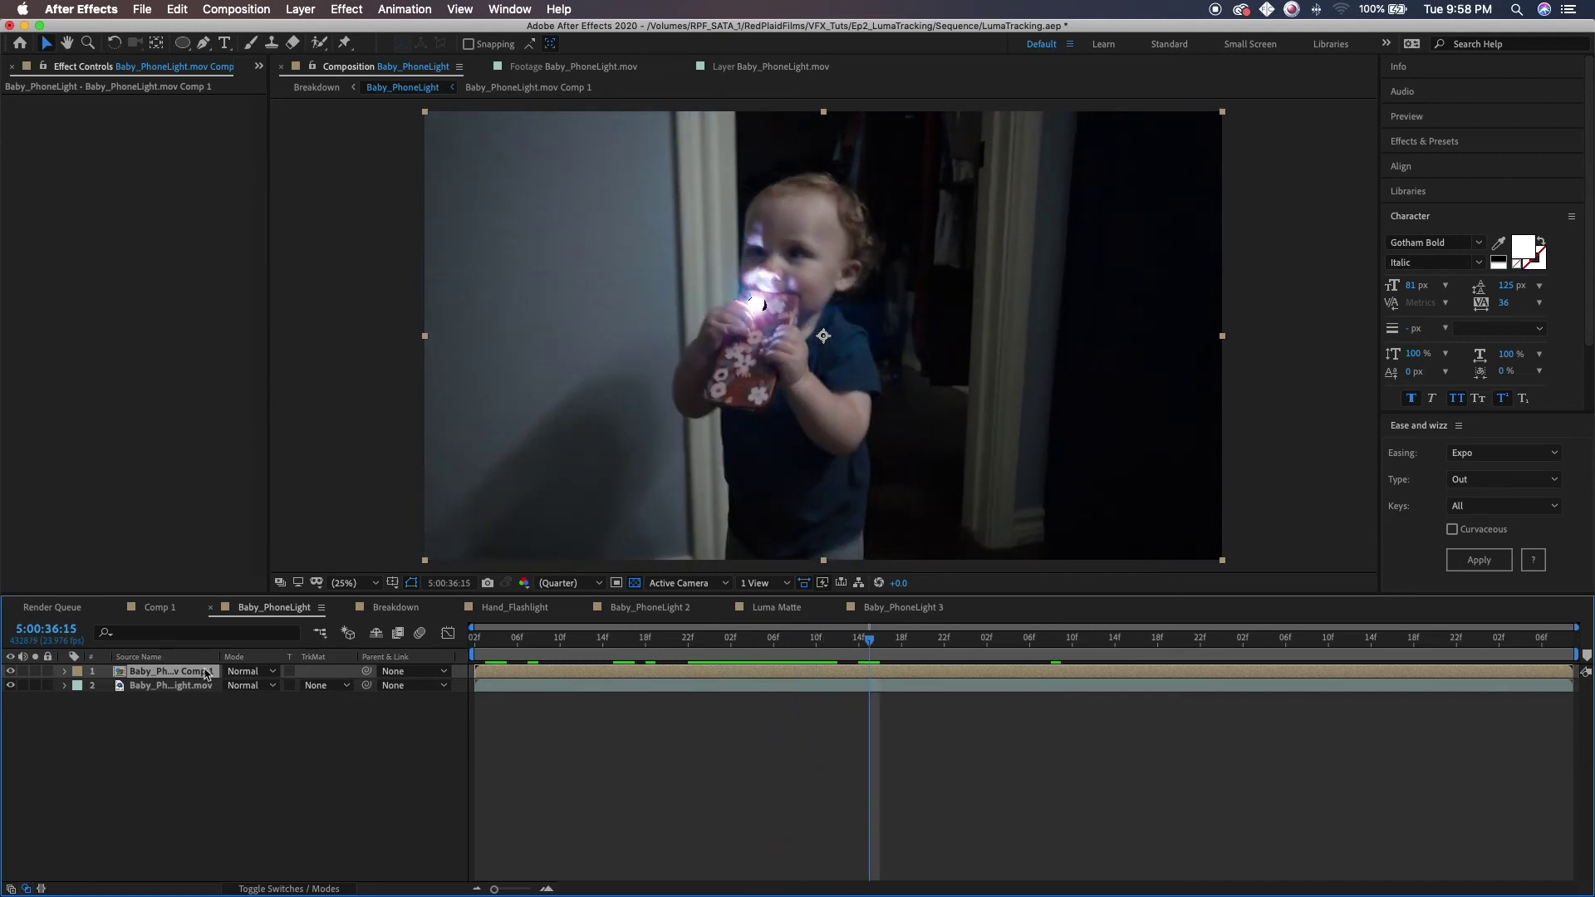
pyautogui.doubleClick(177, 672)
# Inspect the Mask 1 matte against a black background, then restore the transparency grid.
pyautogui.moveTo(503, 645); pyautogui.dragTo(646, 644)
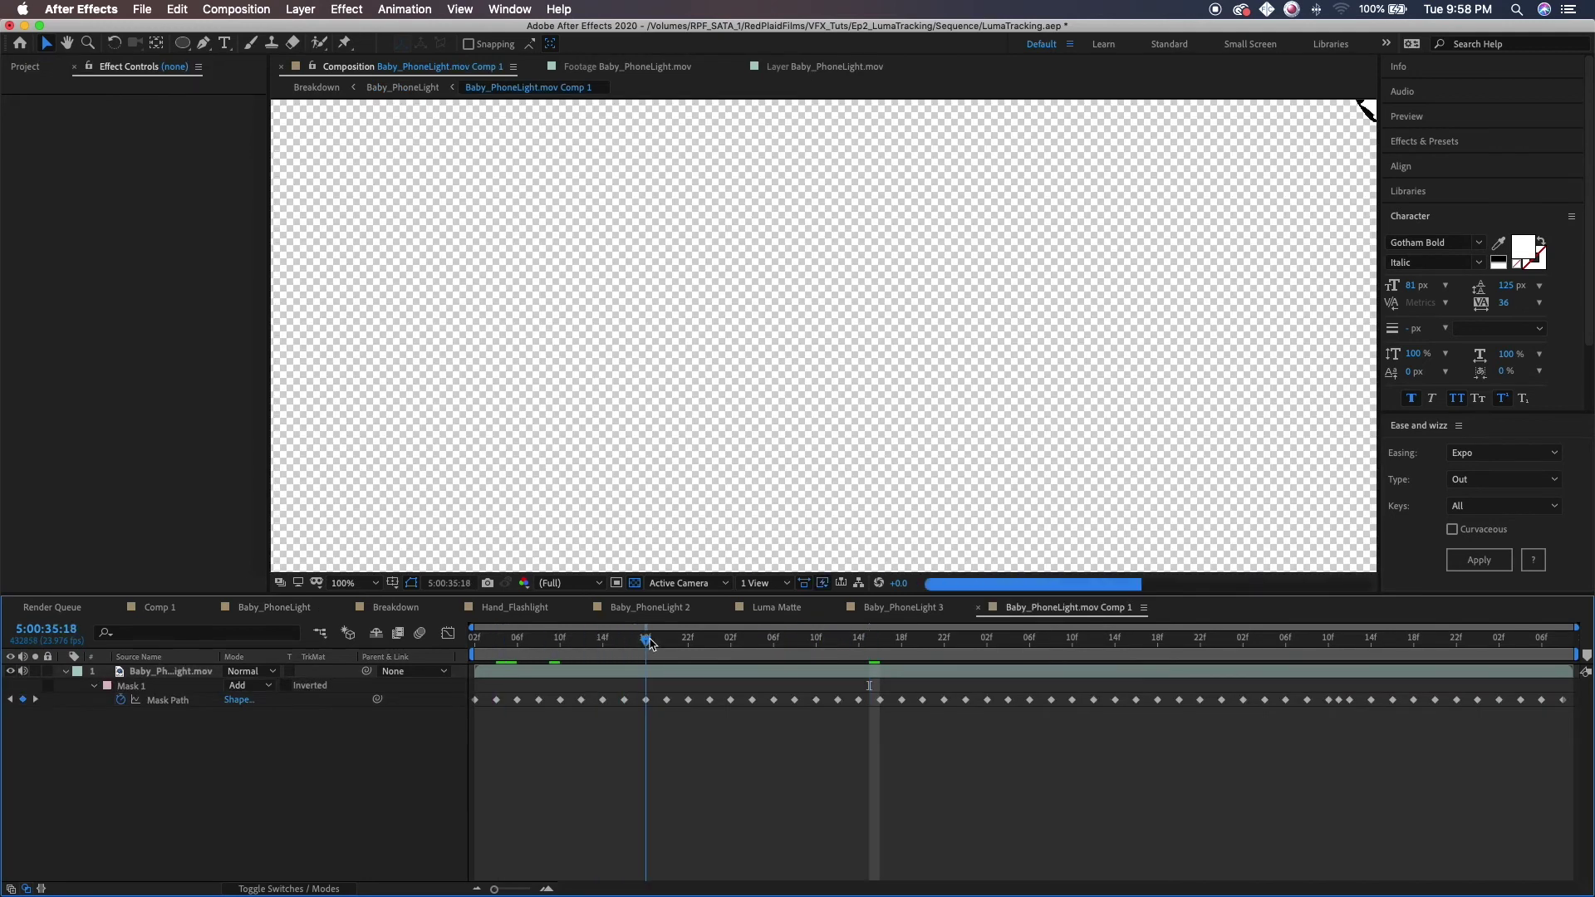
pyautogui.press(',')
pyautogui.press('.')
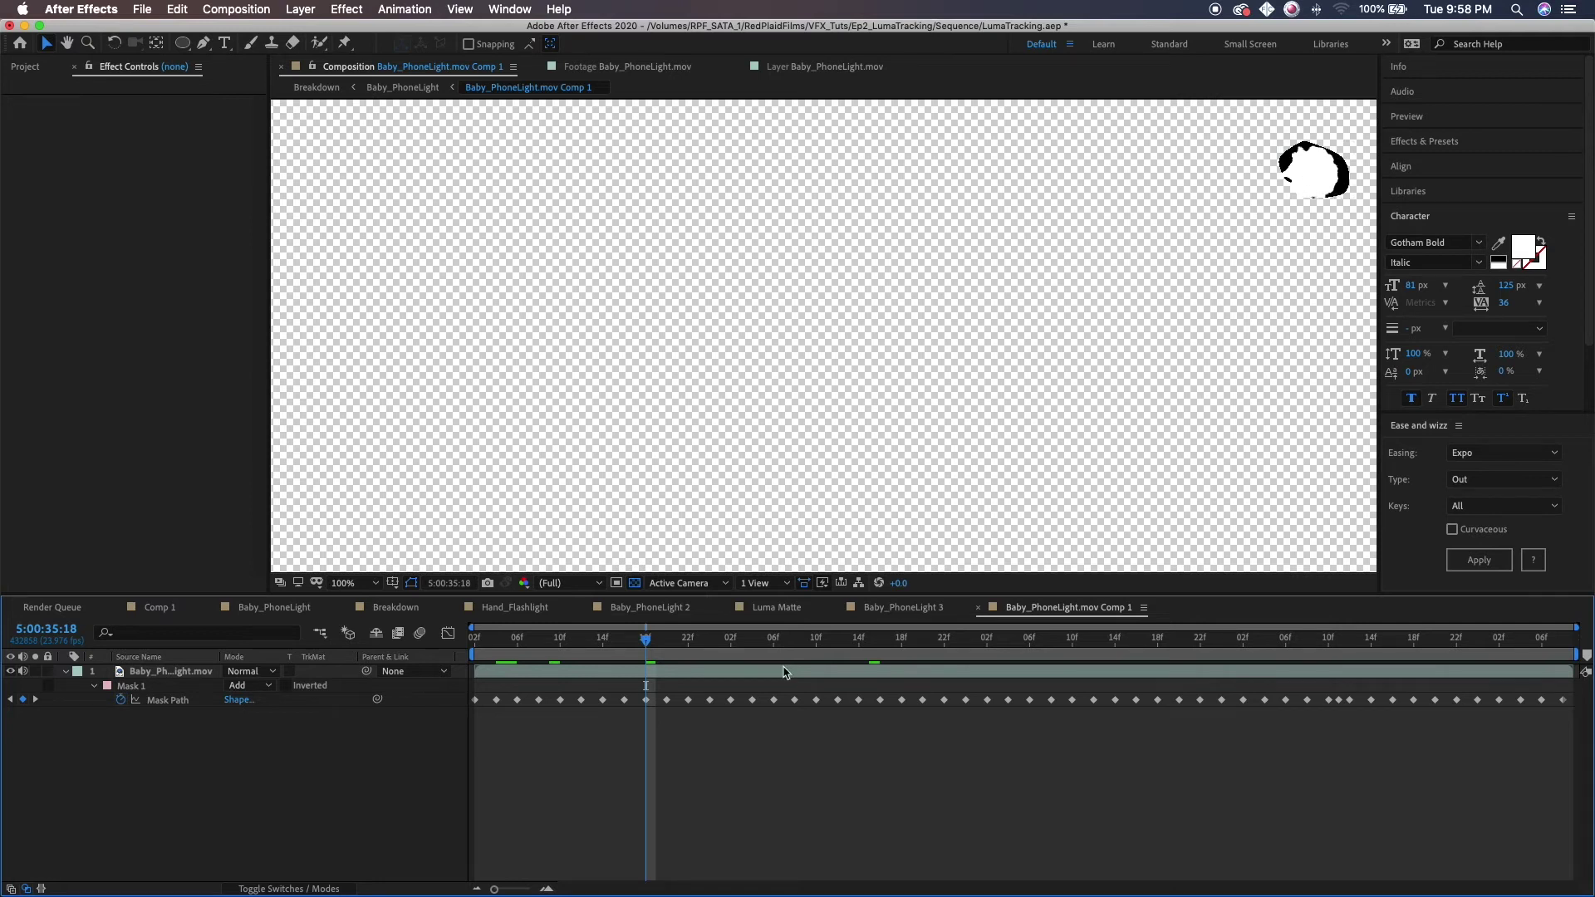
pyautogui.click(635, 584)
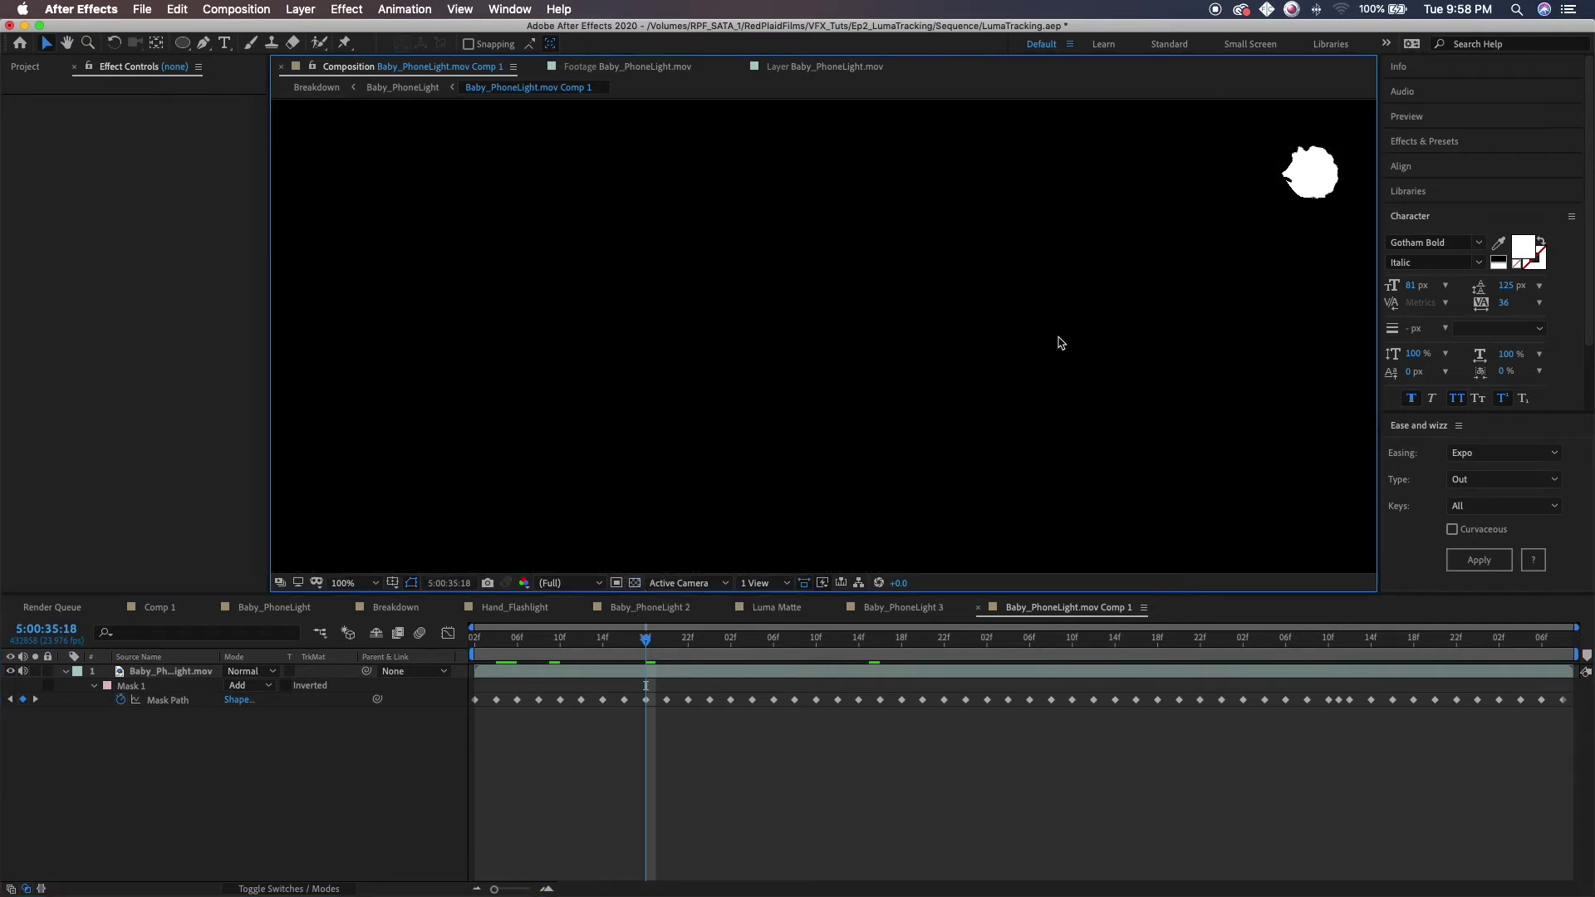
pyautogui.click(350, 686)
pyautogui.click(136, 688)
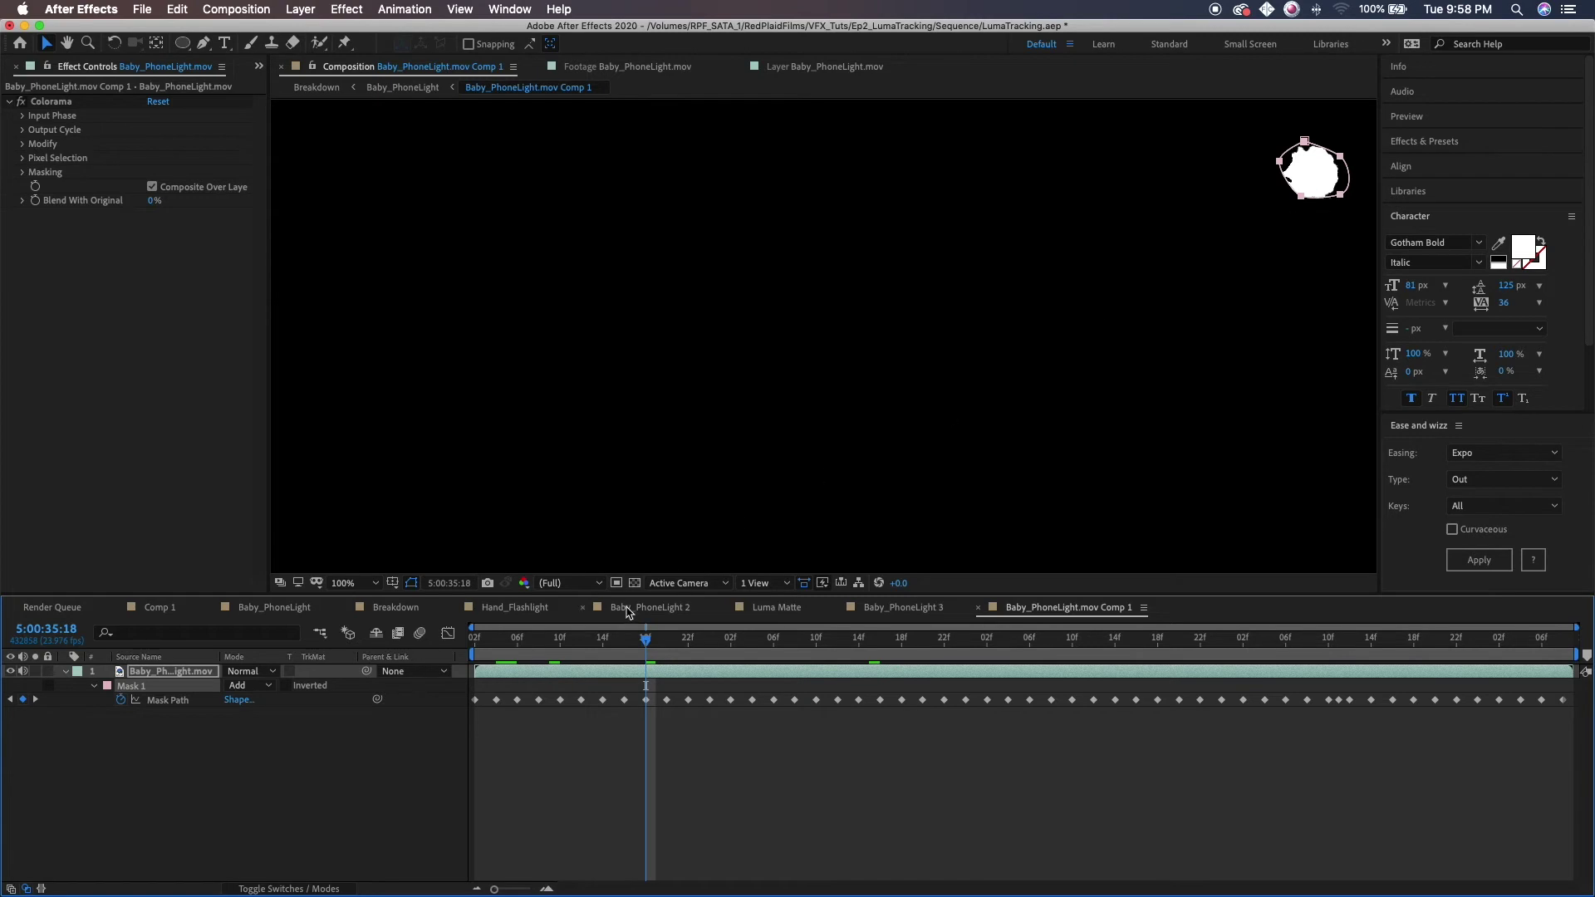
pyautogui.click(634, 582)
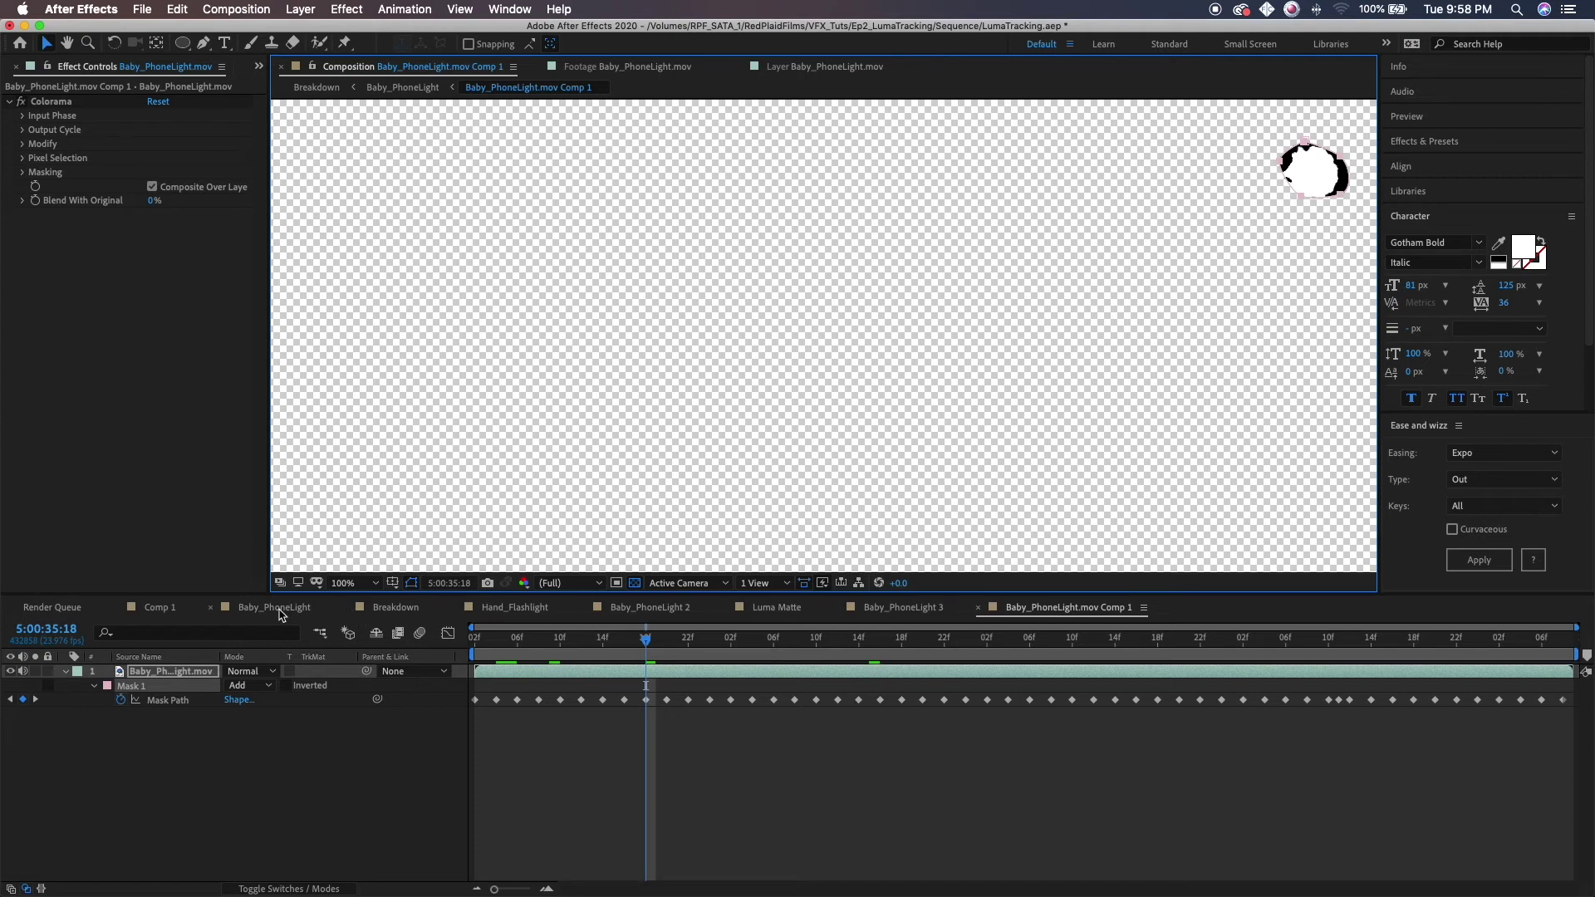
# Preview a later frame in Baby_PhoneLight, then return to the Baby_PhoneLight 3 composition.
pyautogui.click(275, 607)
pyautogui.moveTo(463, 638); pyautogui.dragTo(774, 638)
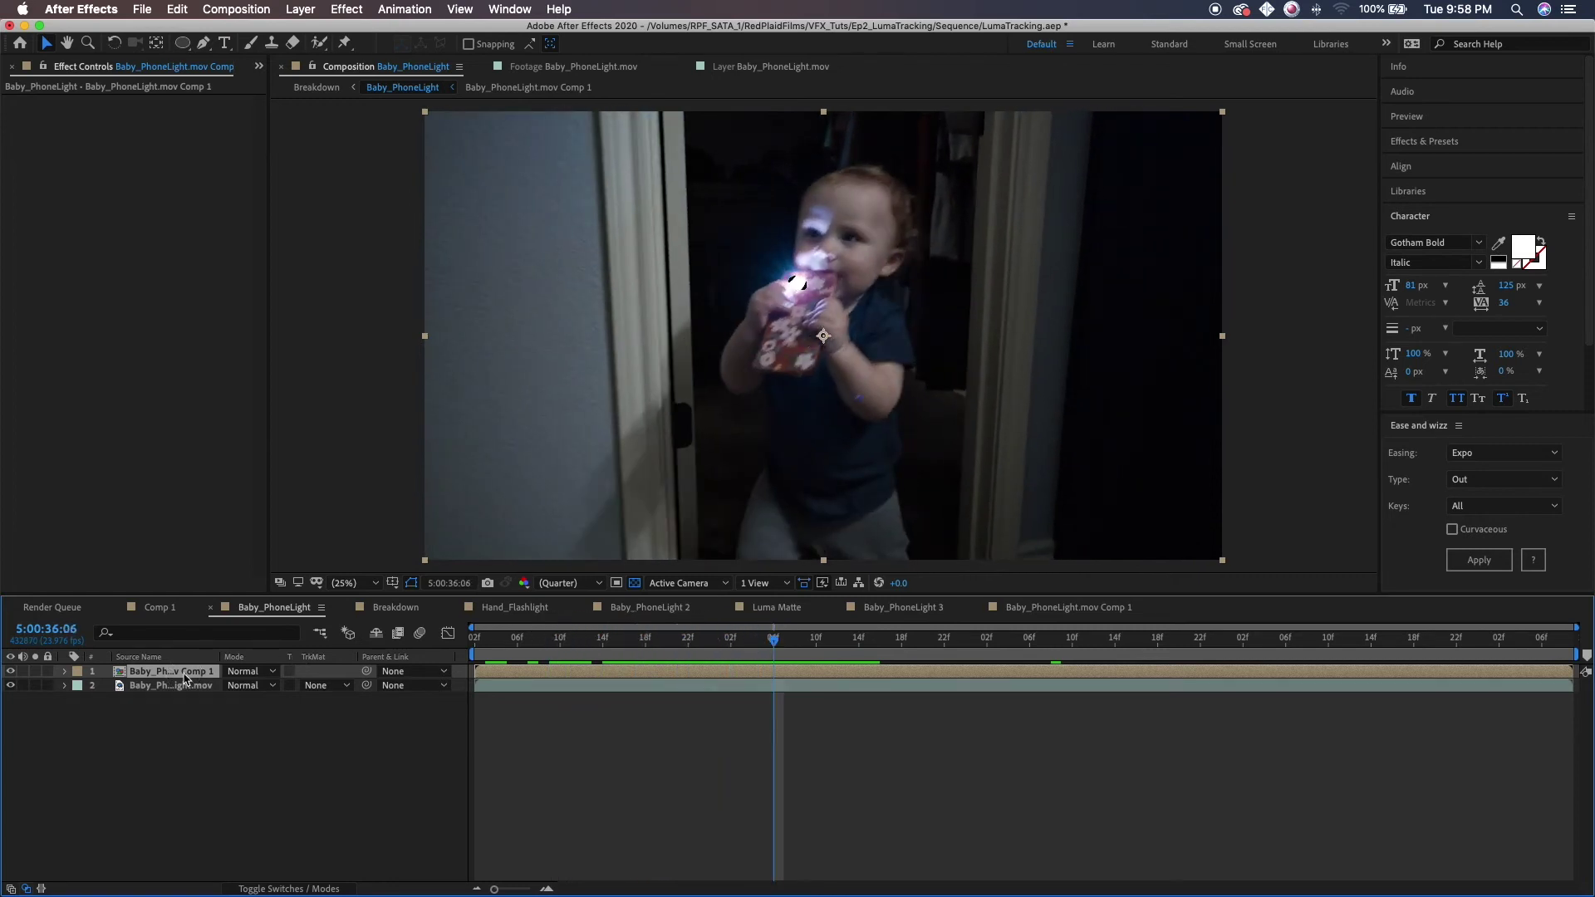
pyautogui.click(1060, 609)
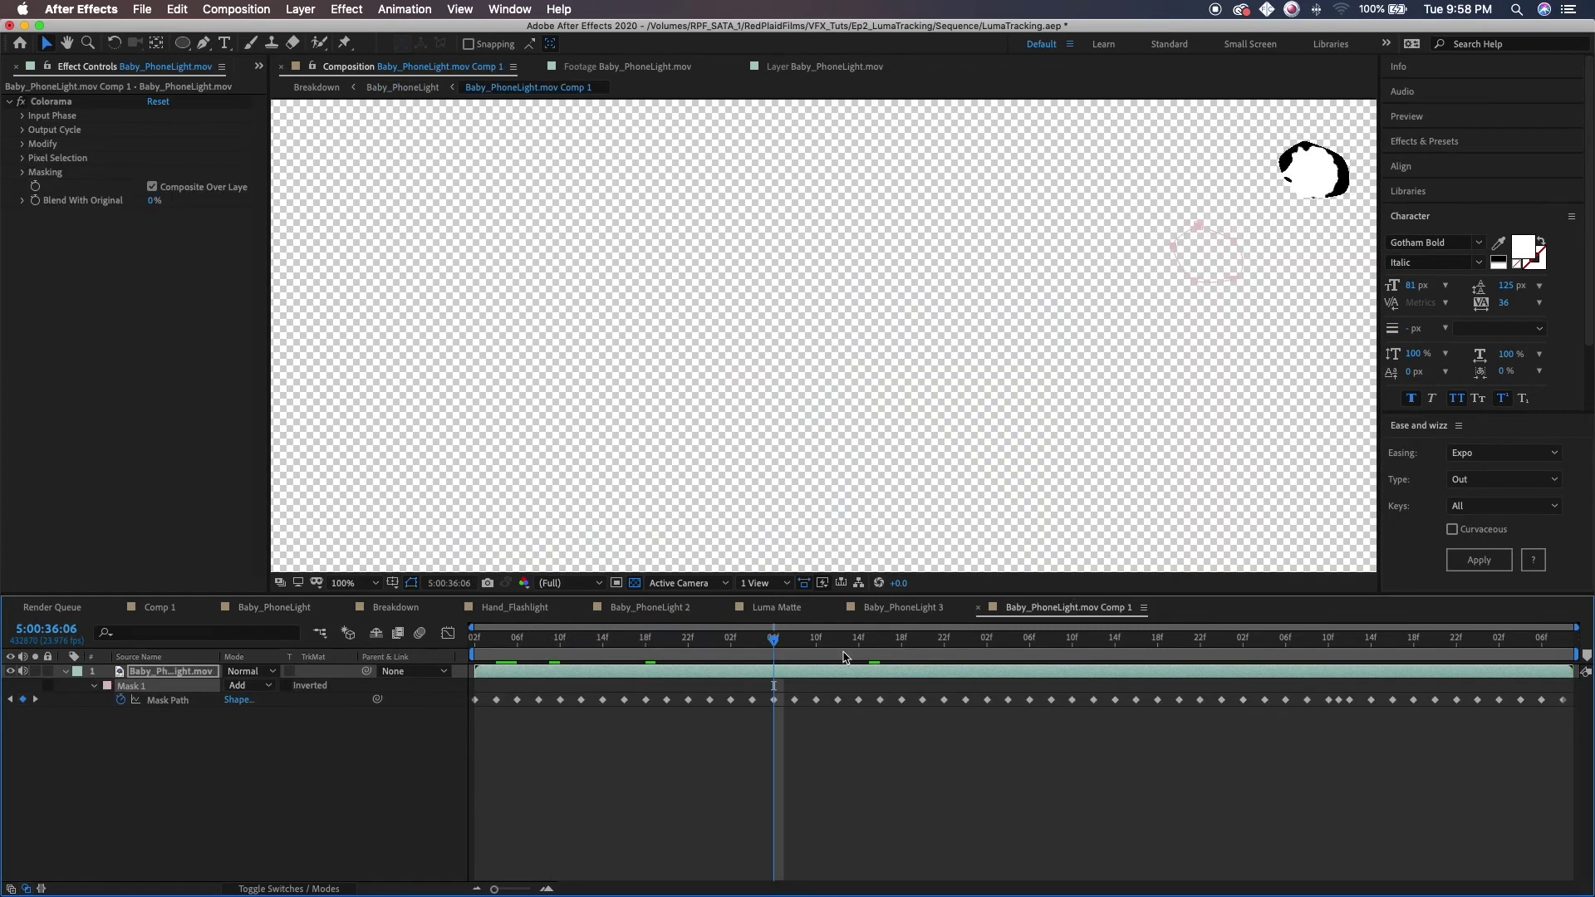
pyautogui.click(881, 615)
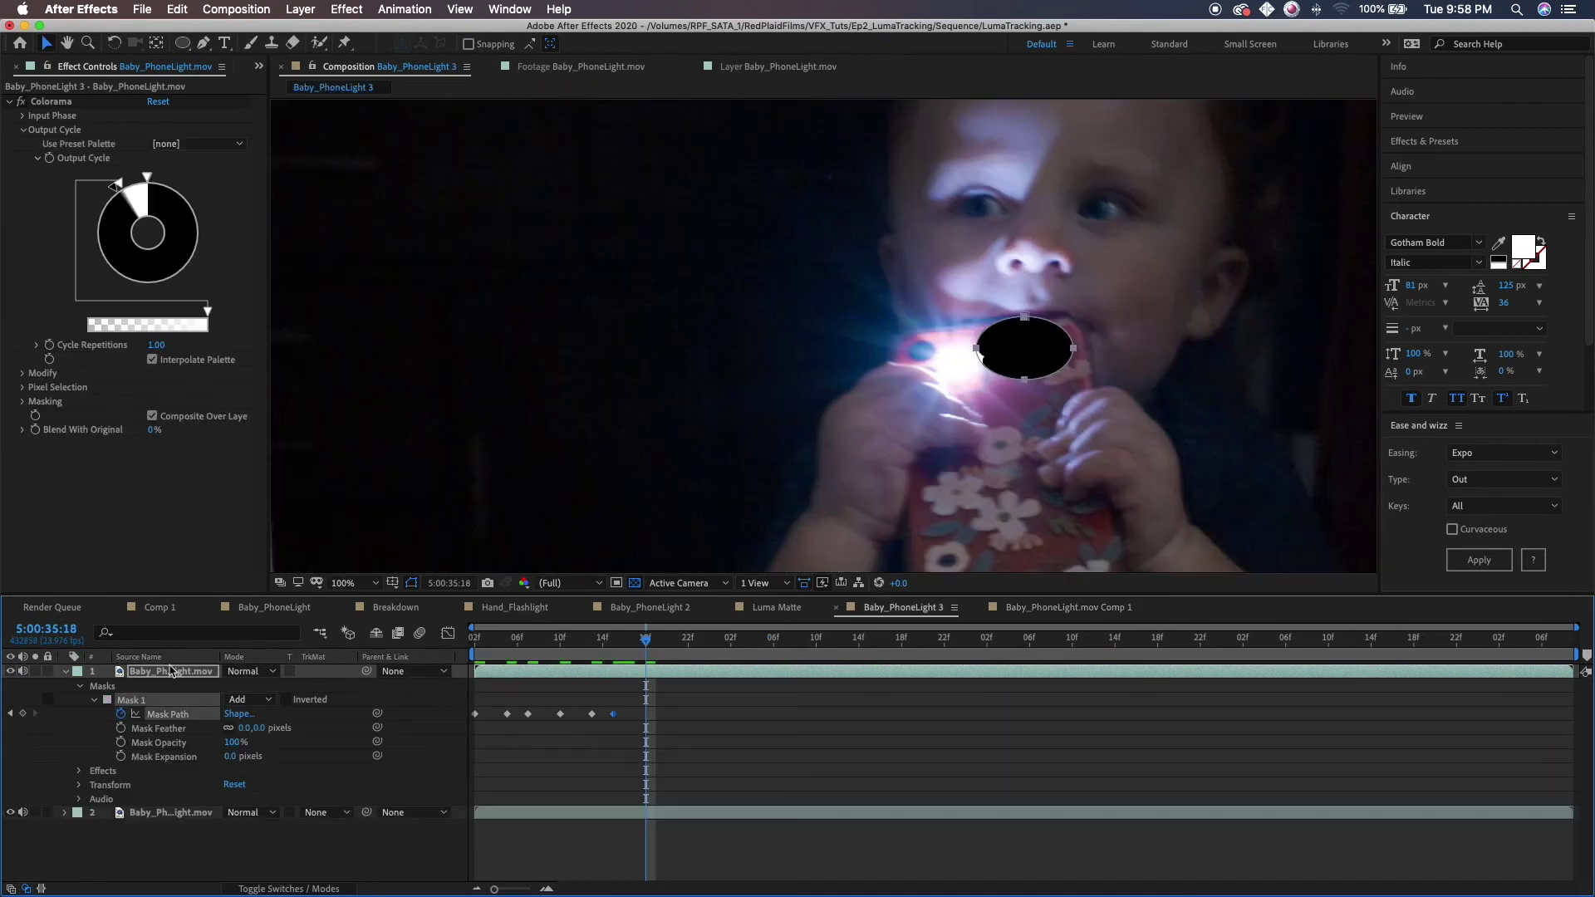
# Pre-compose layer 1 with Move all attributes into a new composition named LumaTrack.
pyautogui.rightClick(171, 671)
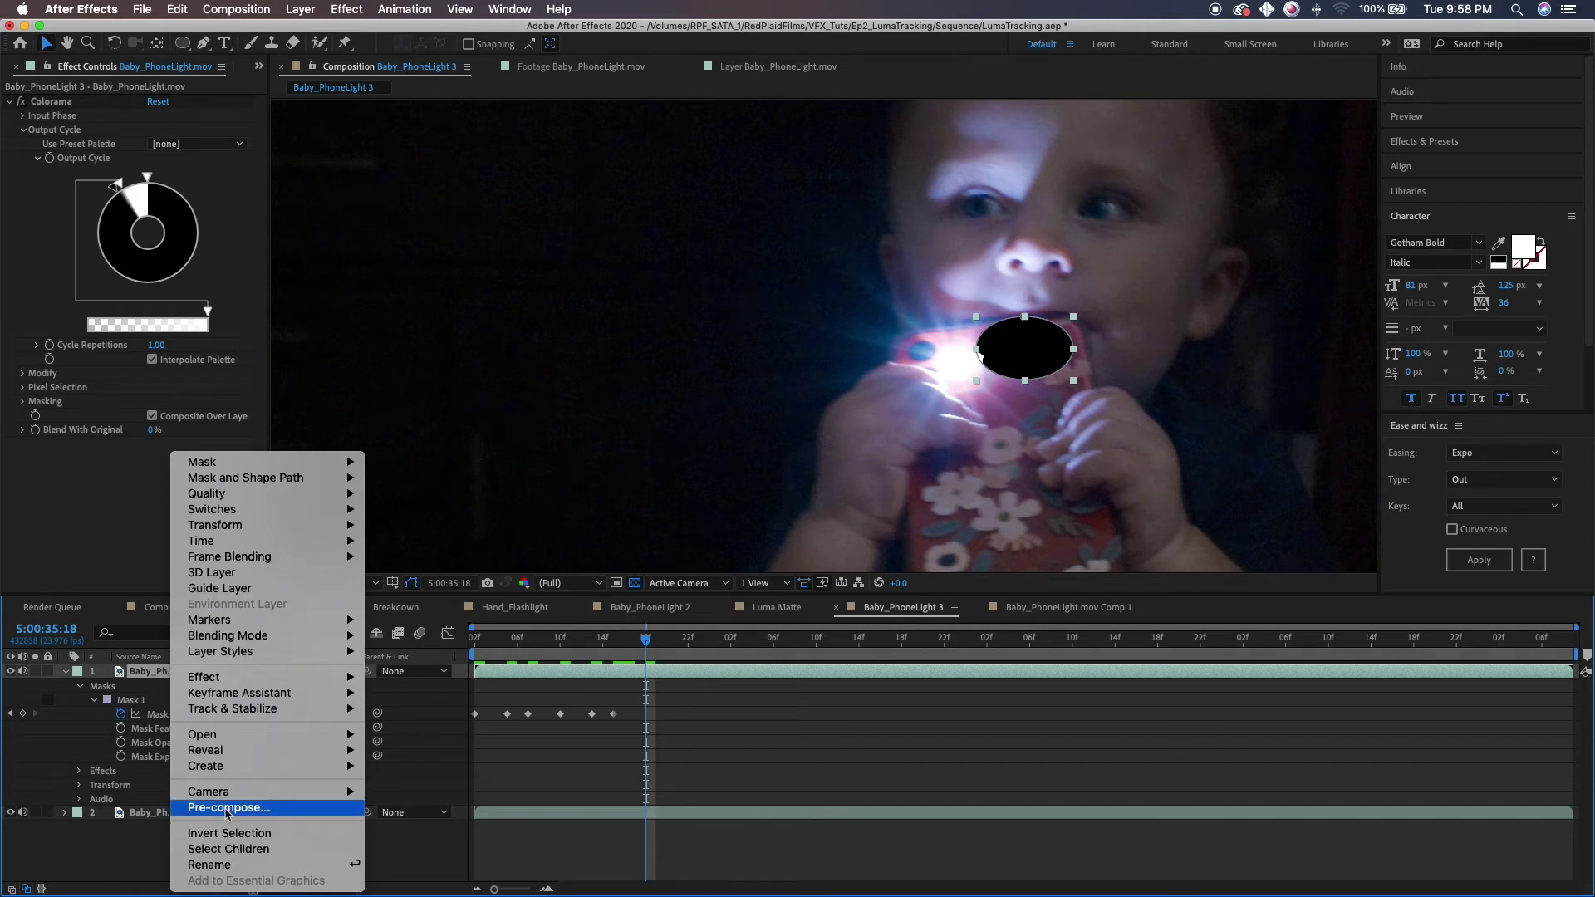
pyautogui.click(227, 808)
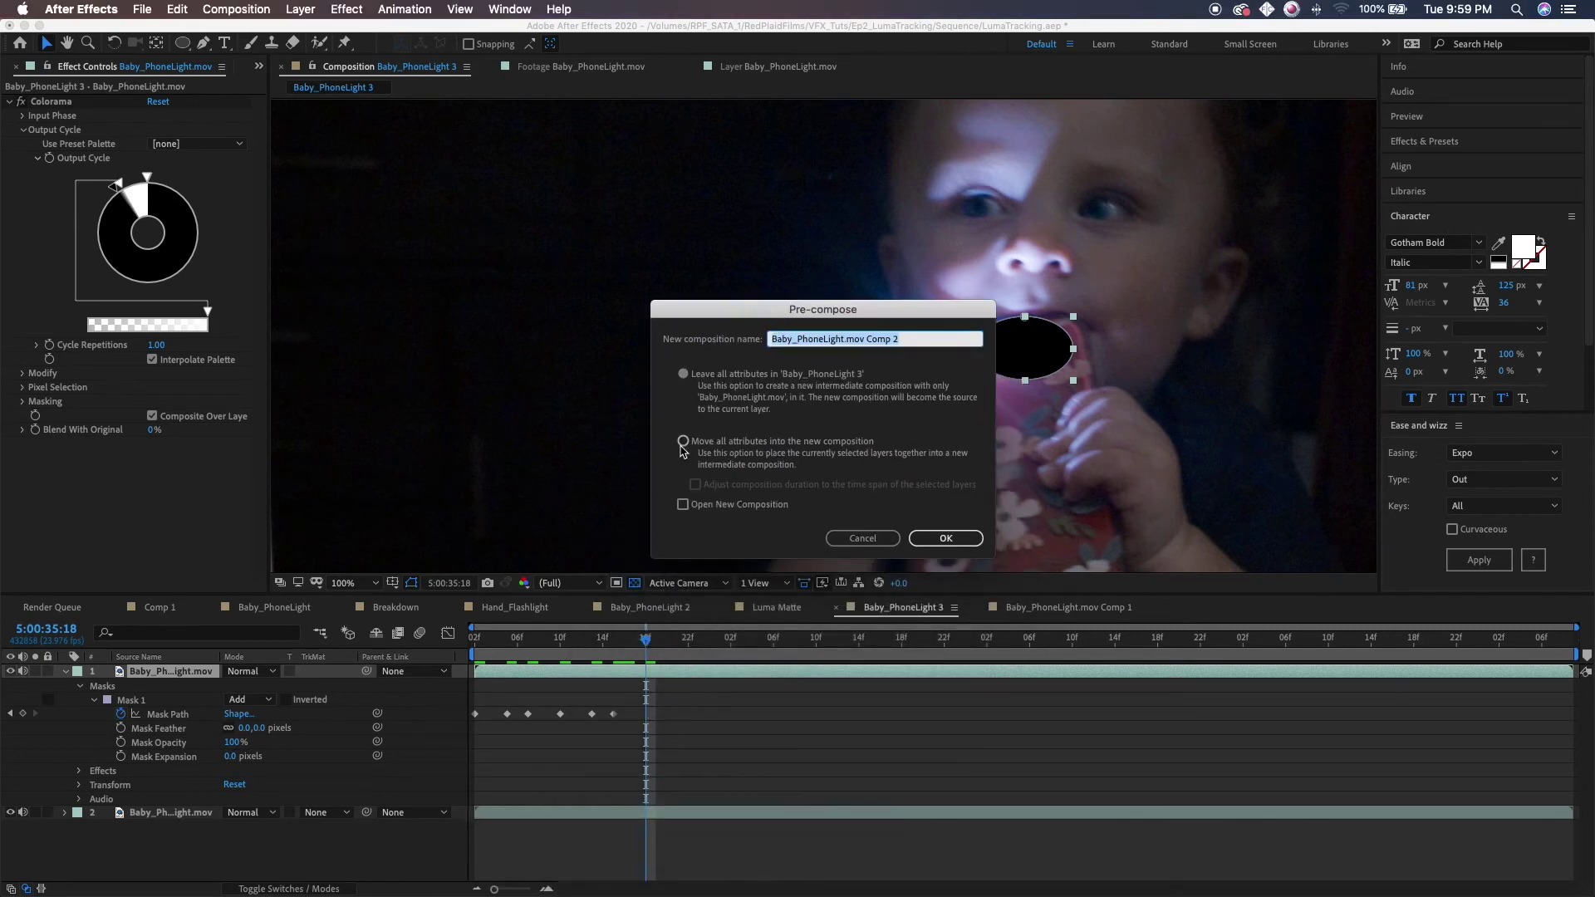
pyautogui.click(683, 442)
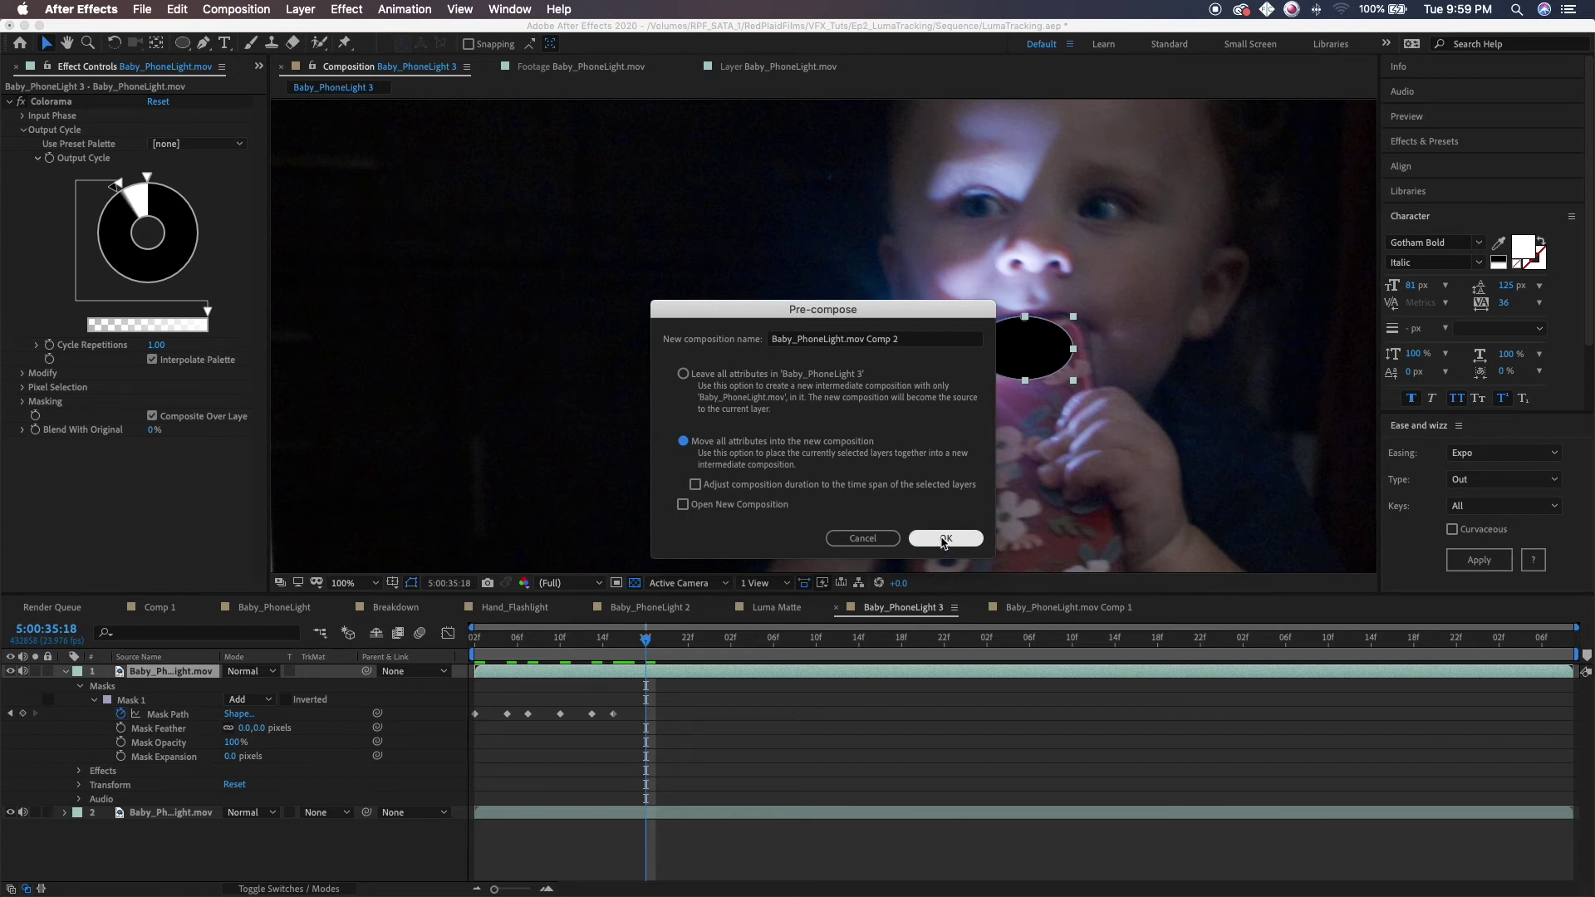
pyautogui.click(914, 340)
pyautogui.write('LumaTrack')
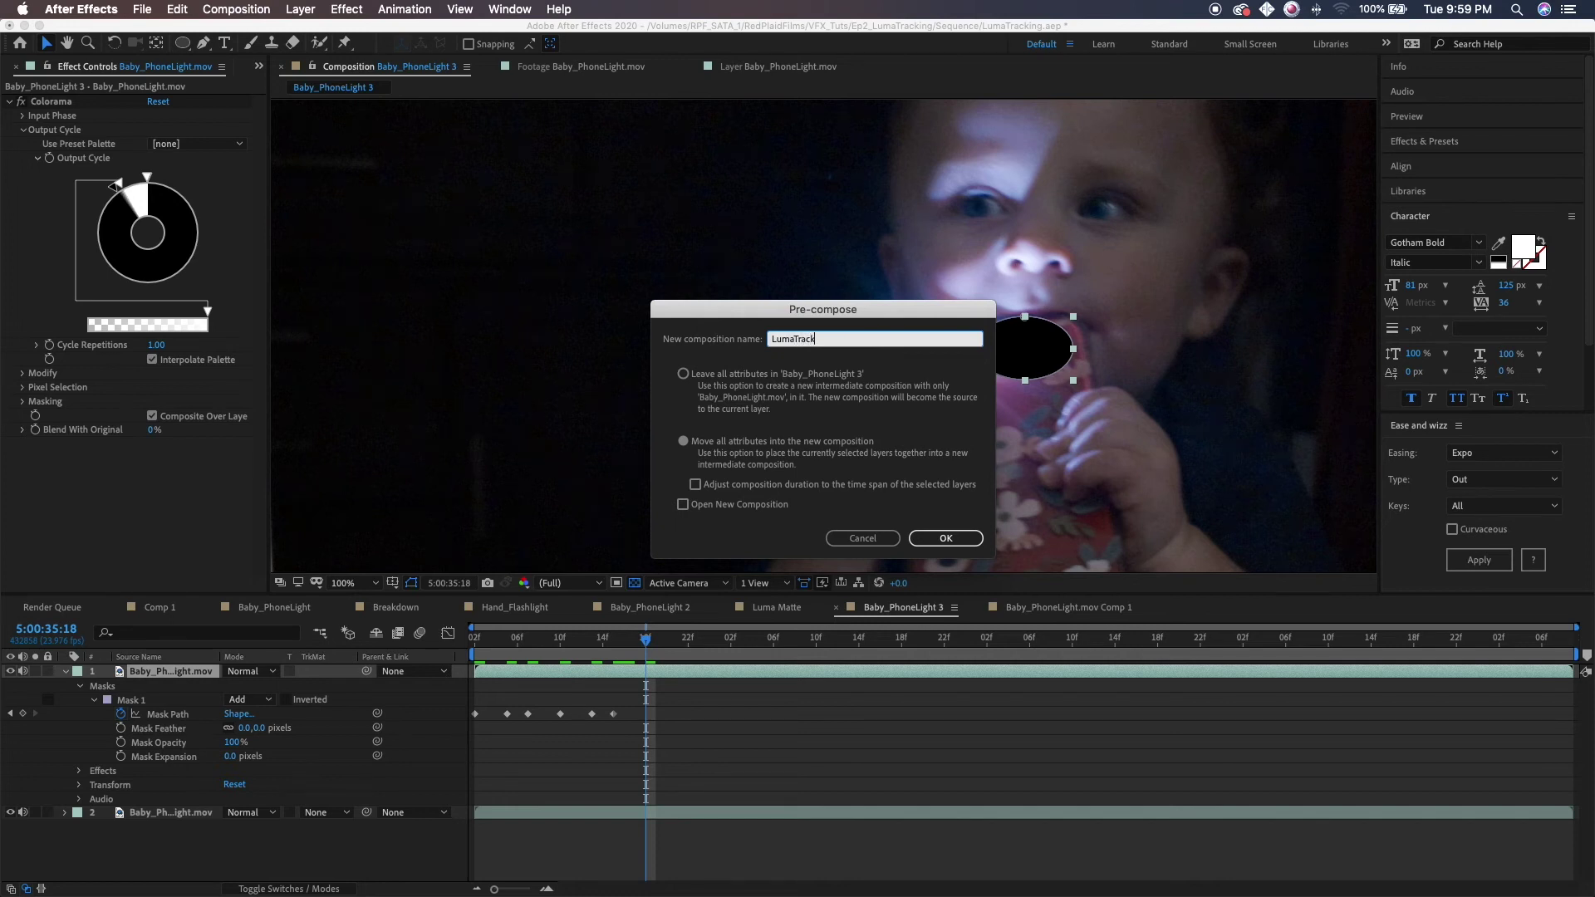
pyautogui.press('Return')
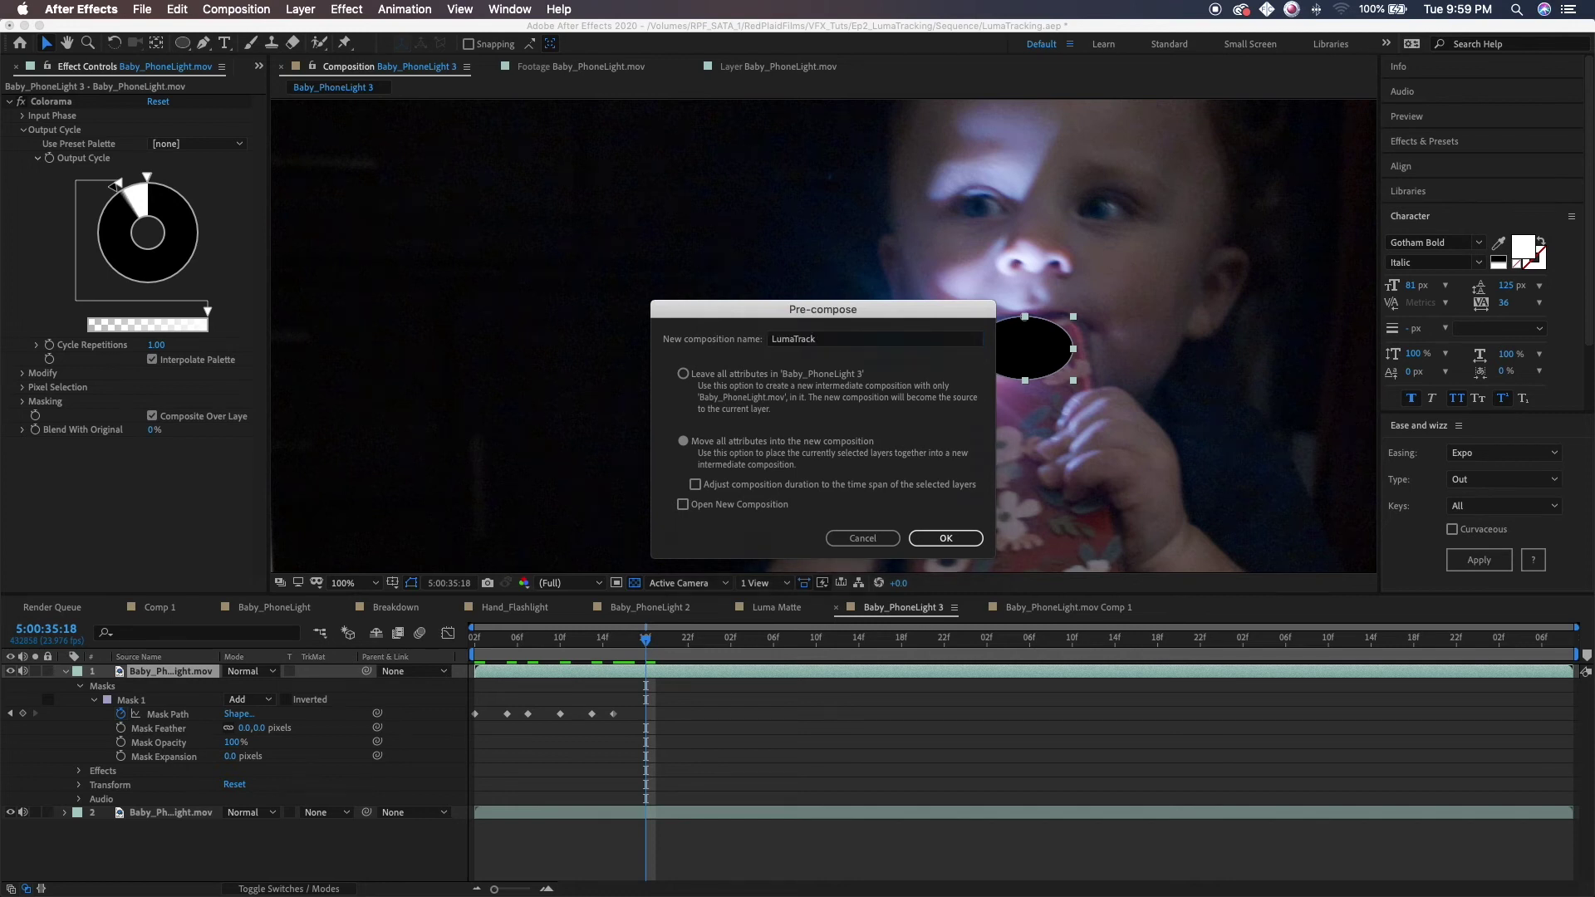
# Rename the top precomp layer in Baby_PhoneLight to LumaTrack.
pyautogui.click(275, 607)
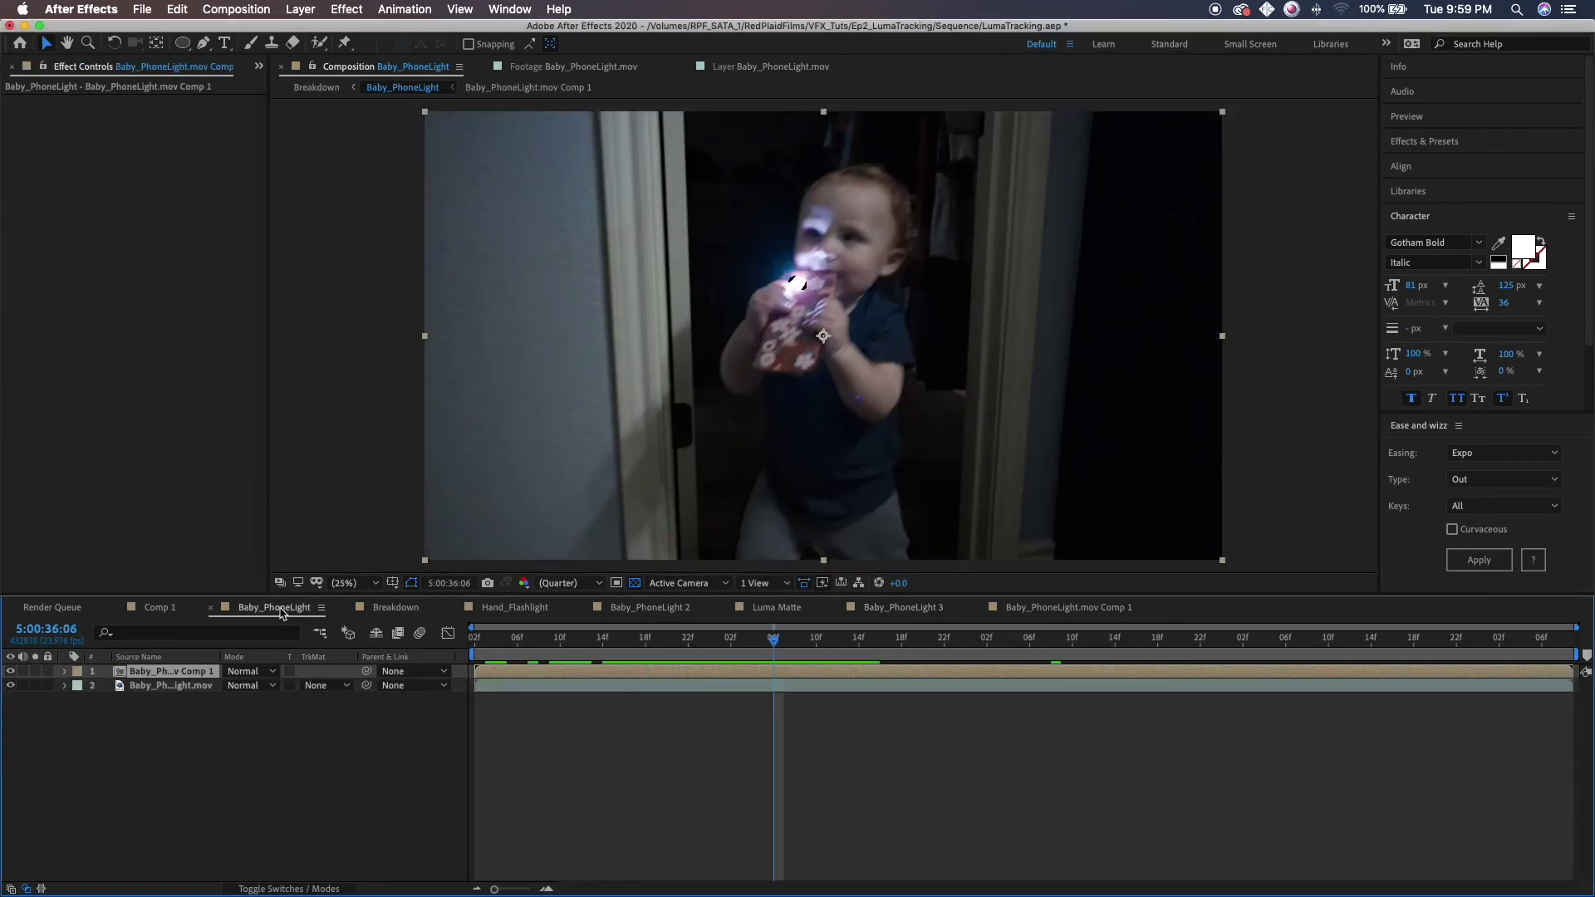
pyautogui.click(159, 658)
pyautogui.click(157, 659)
pyautogui.press('Return')
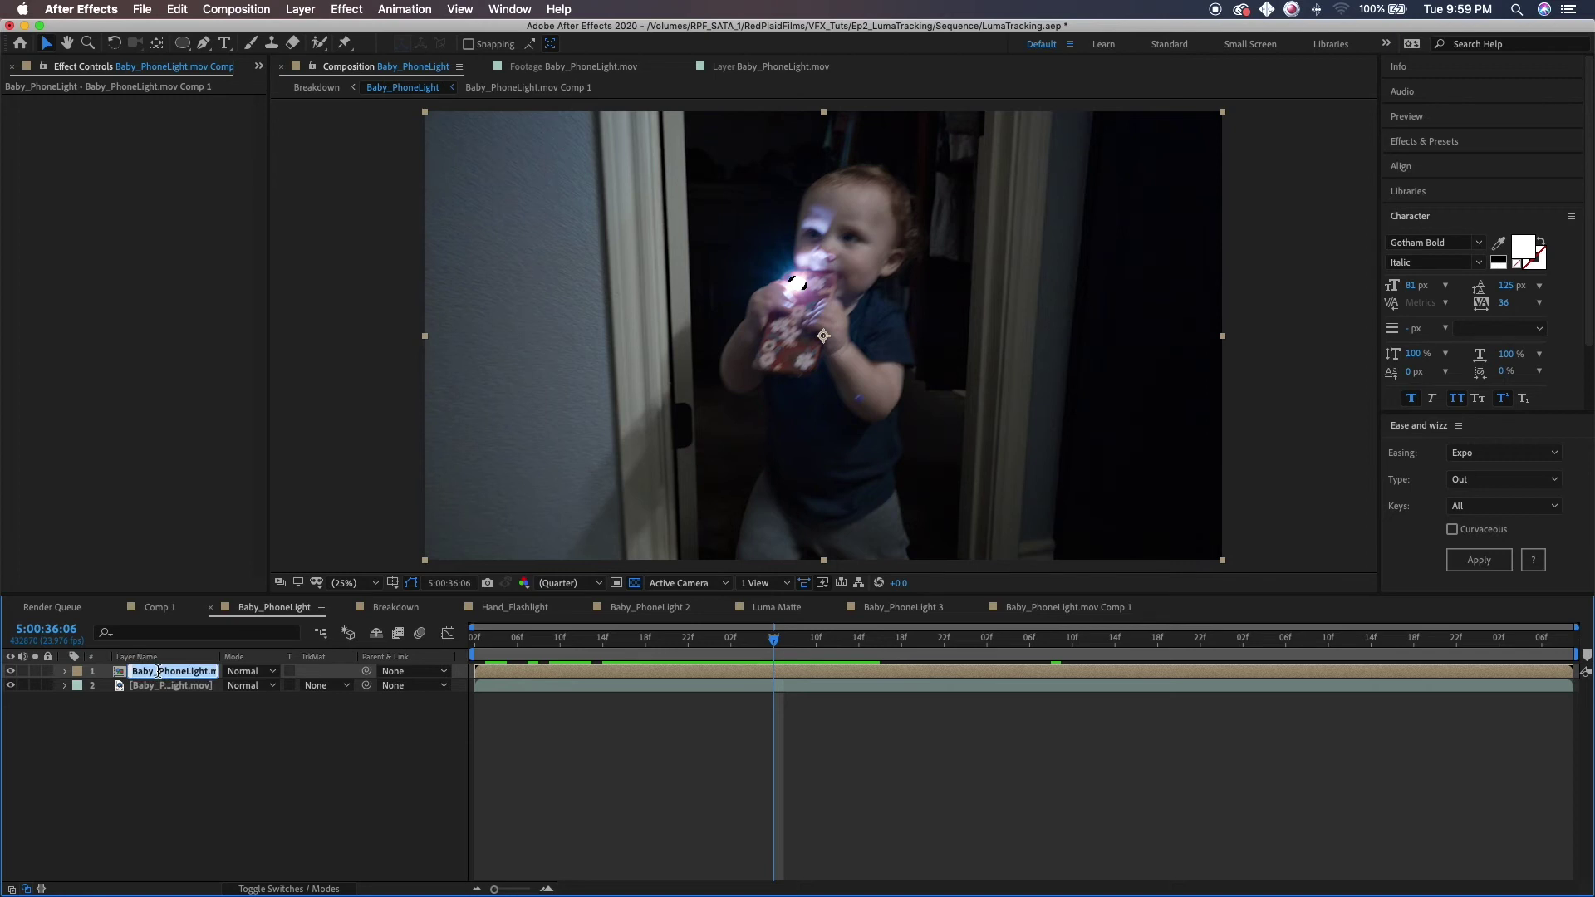
pyautogui.write('LumaTrack')
pyautogui.click(197, 712)
# Move the playhead to 5:00:35:17, where the phone is lit, and select LumaTrack.
pyautogui.click(143, 676)
pyautogui.click(154, 686)
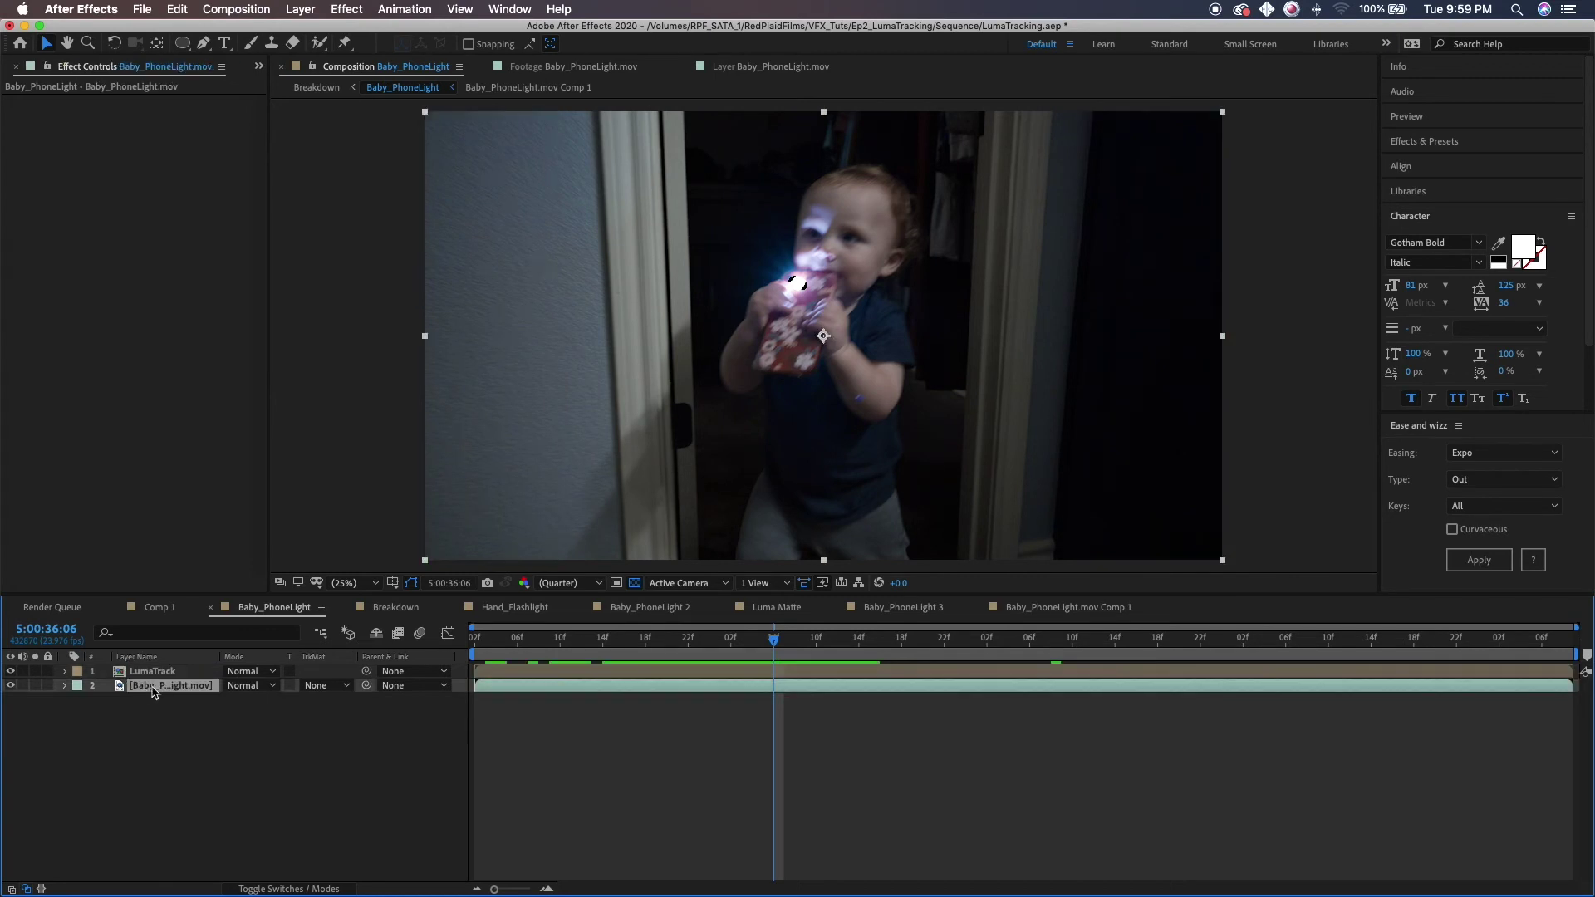
pyautogui.click(553, 643)
pyautogui.moveTo(553, 643); pyautogui.dragTo(636, 640)
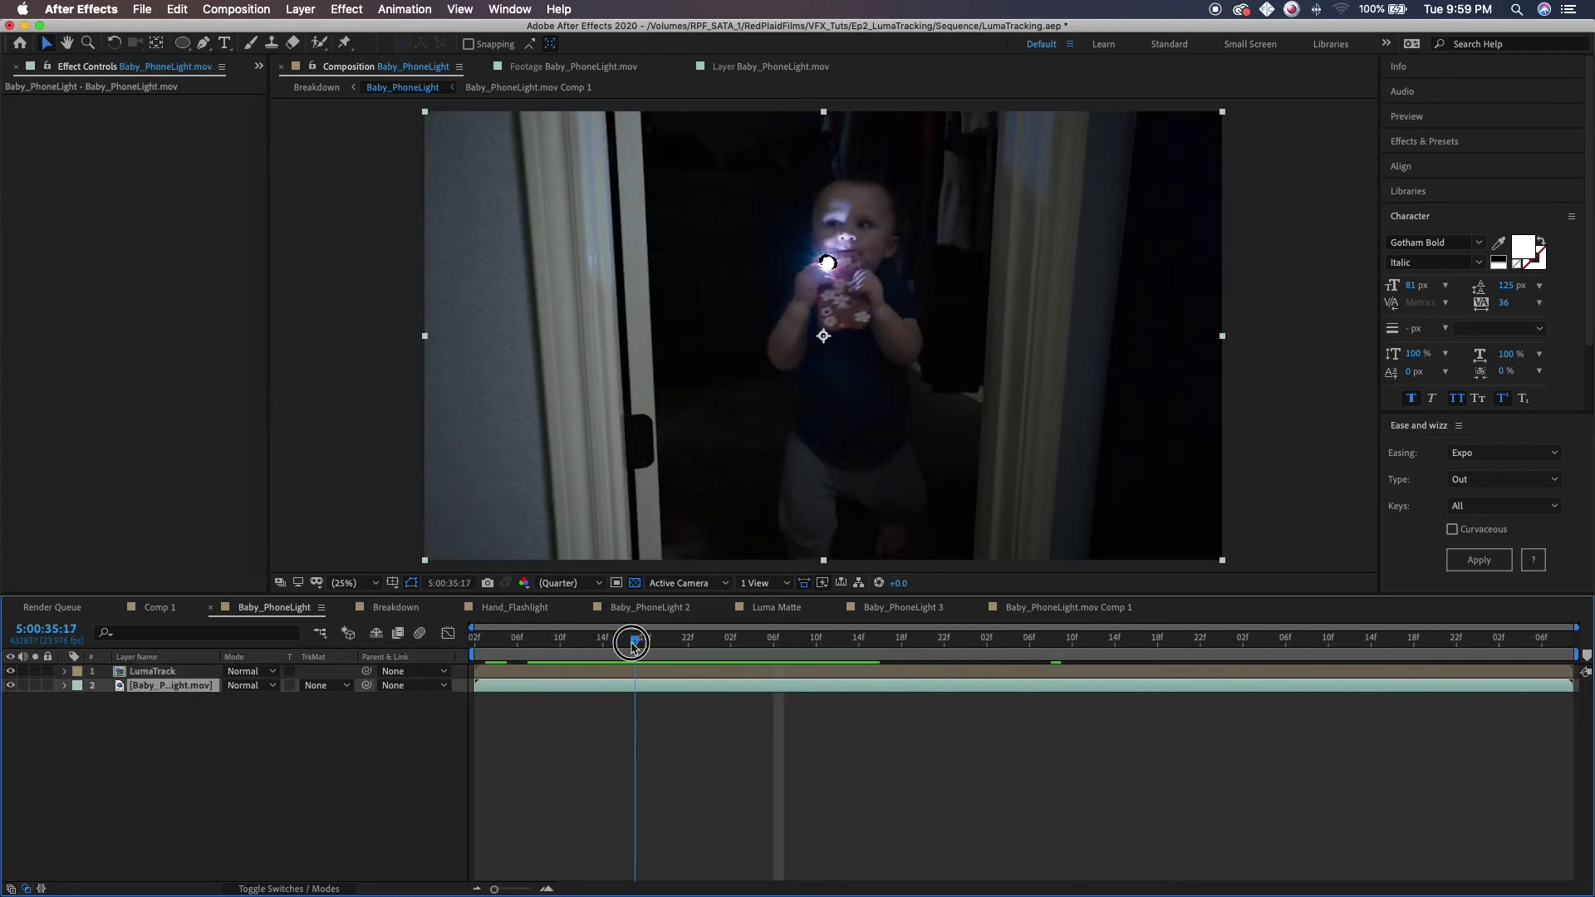
pyautogui.click(162, 673)
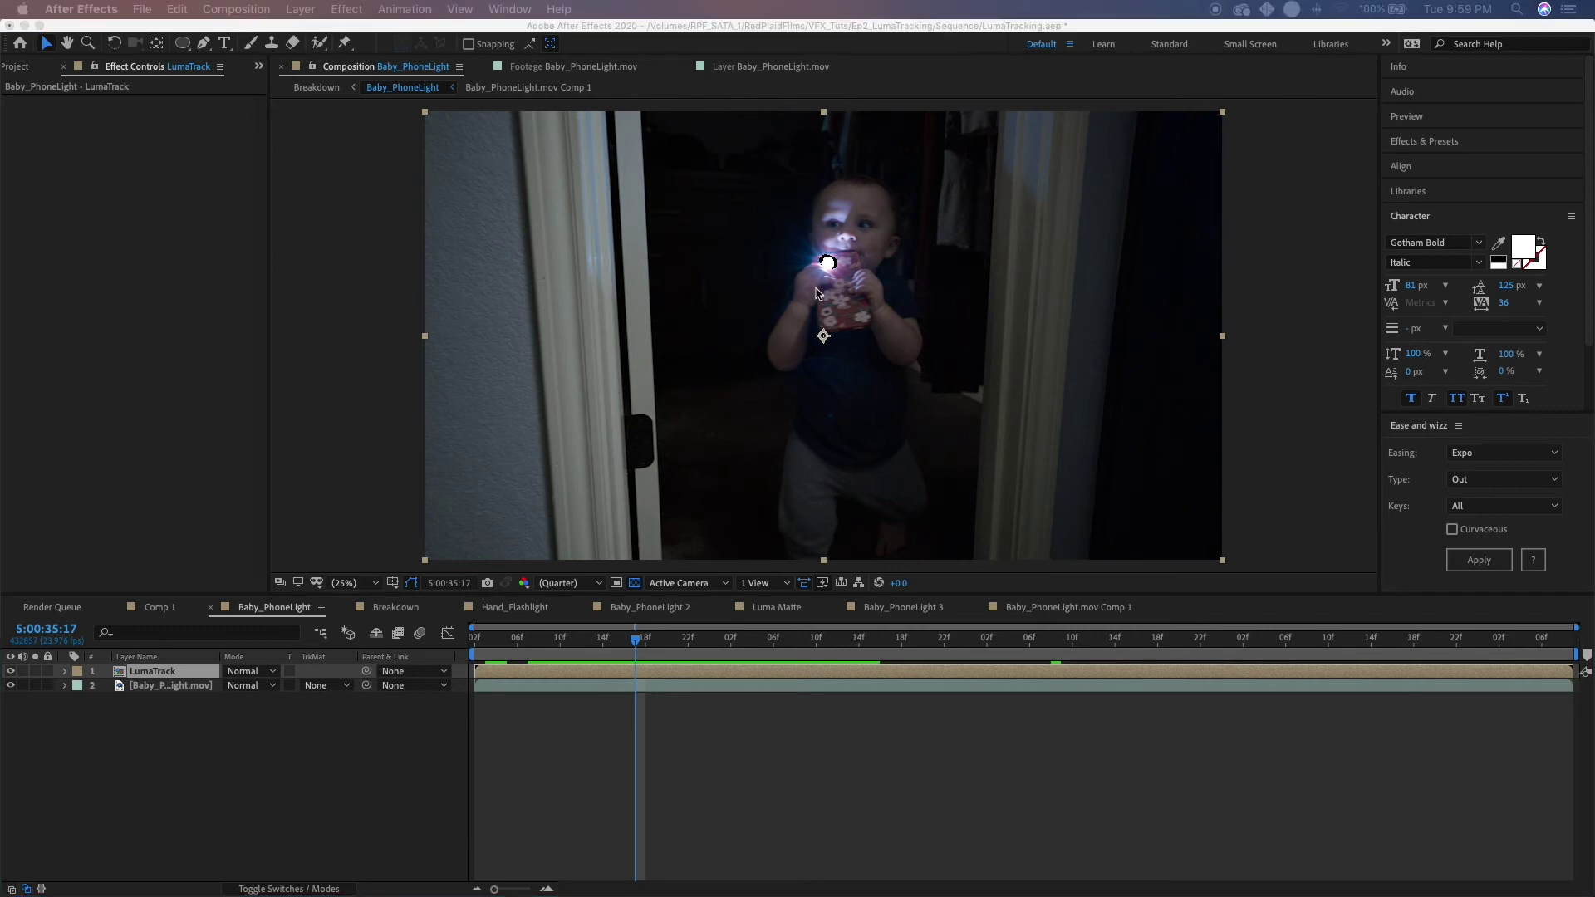
# Create a white, comp-sized 3840×2160 solid named Flare with Cmd+Y.
pyautogui.press('super+y')
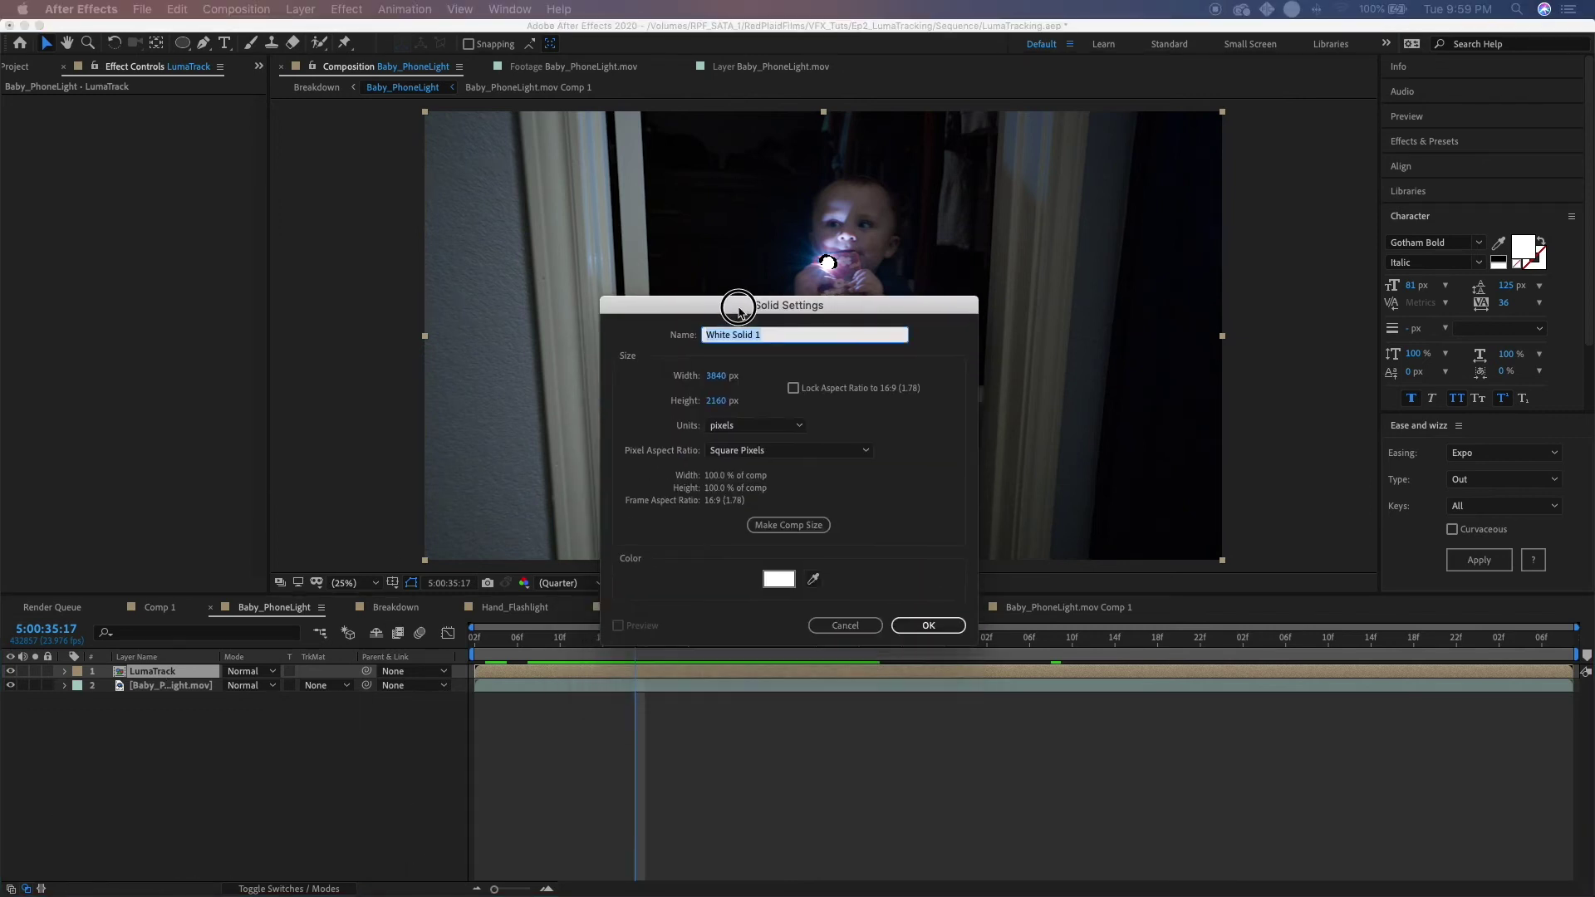
pyautogui.moveTo(773, 291); pyautogui.dragTo(615, 218)
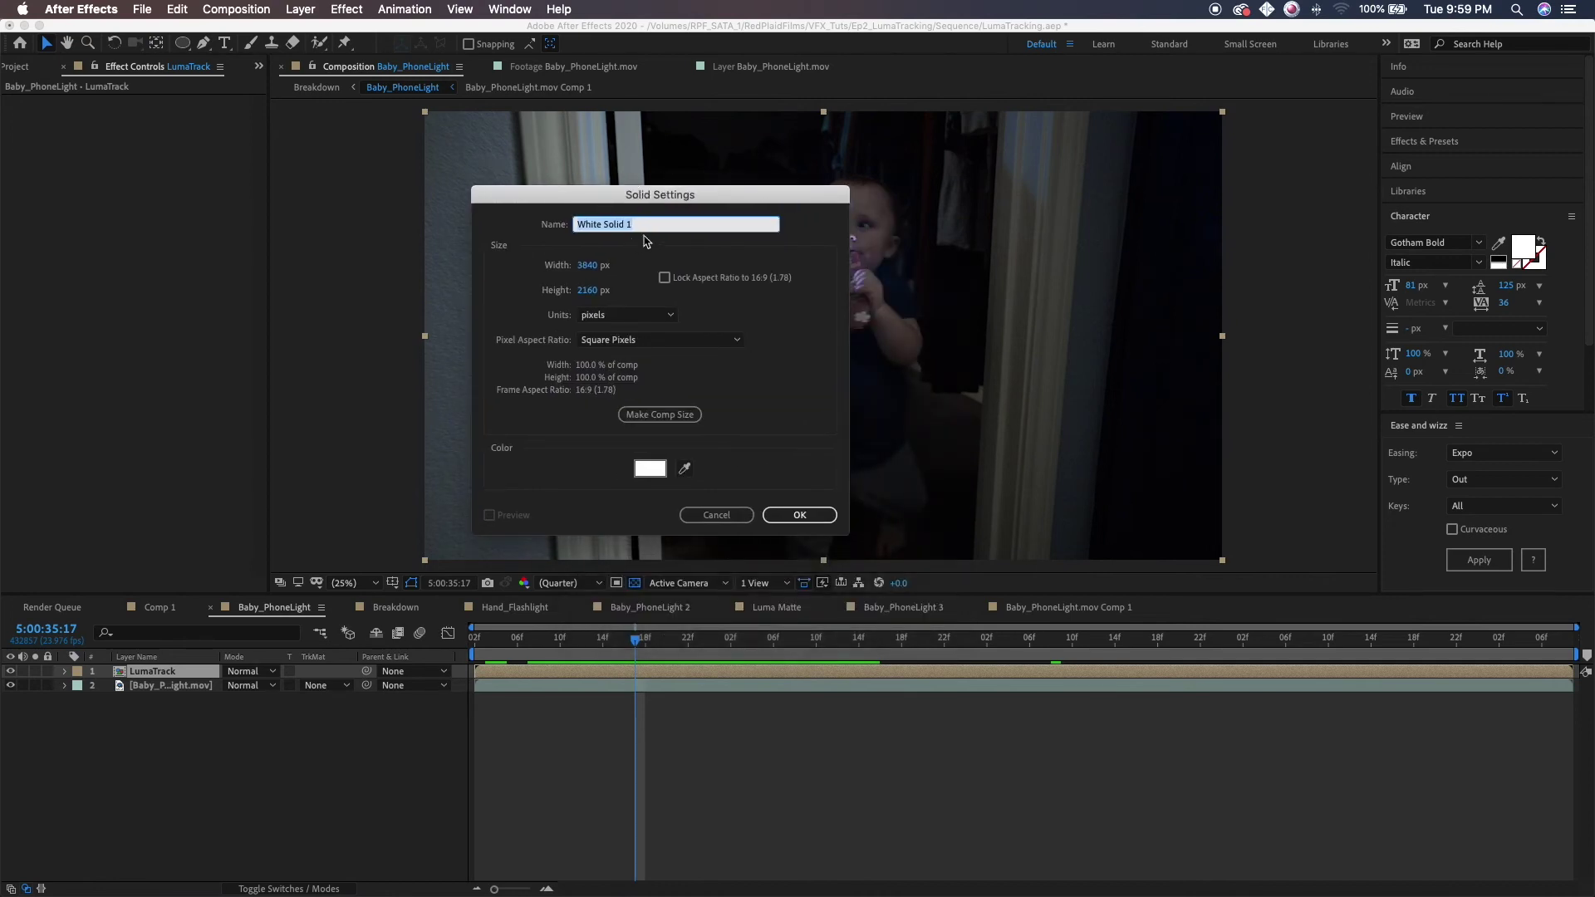
pyautogui.write('Flare')
pyautogui.click(662, 415)
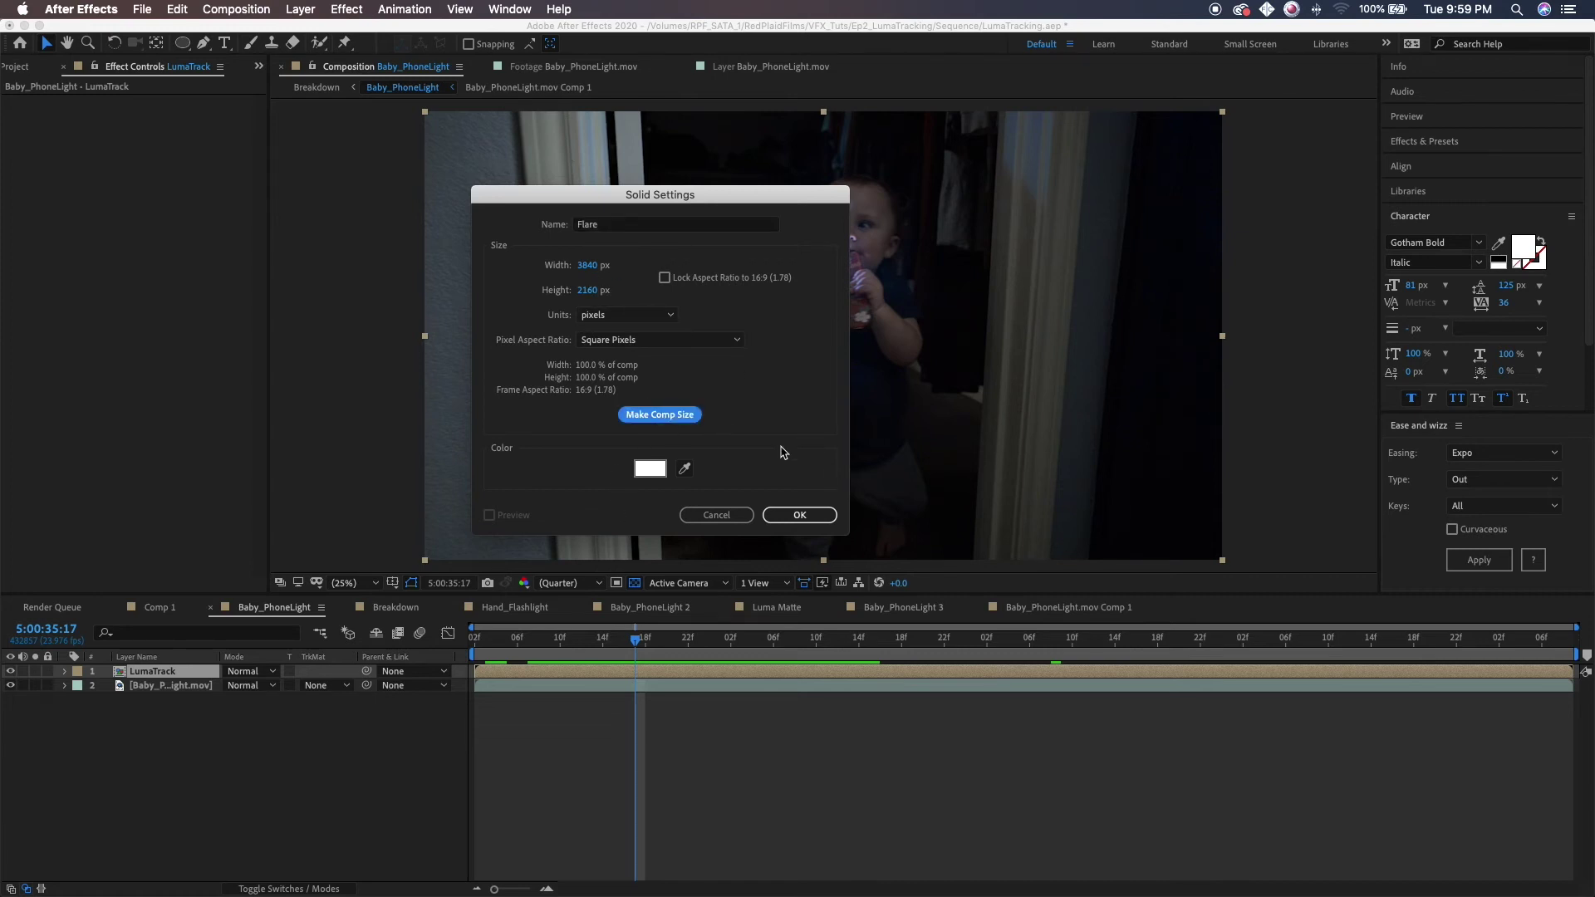
pyautogui.click(796, 516)
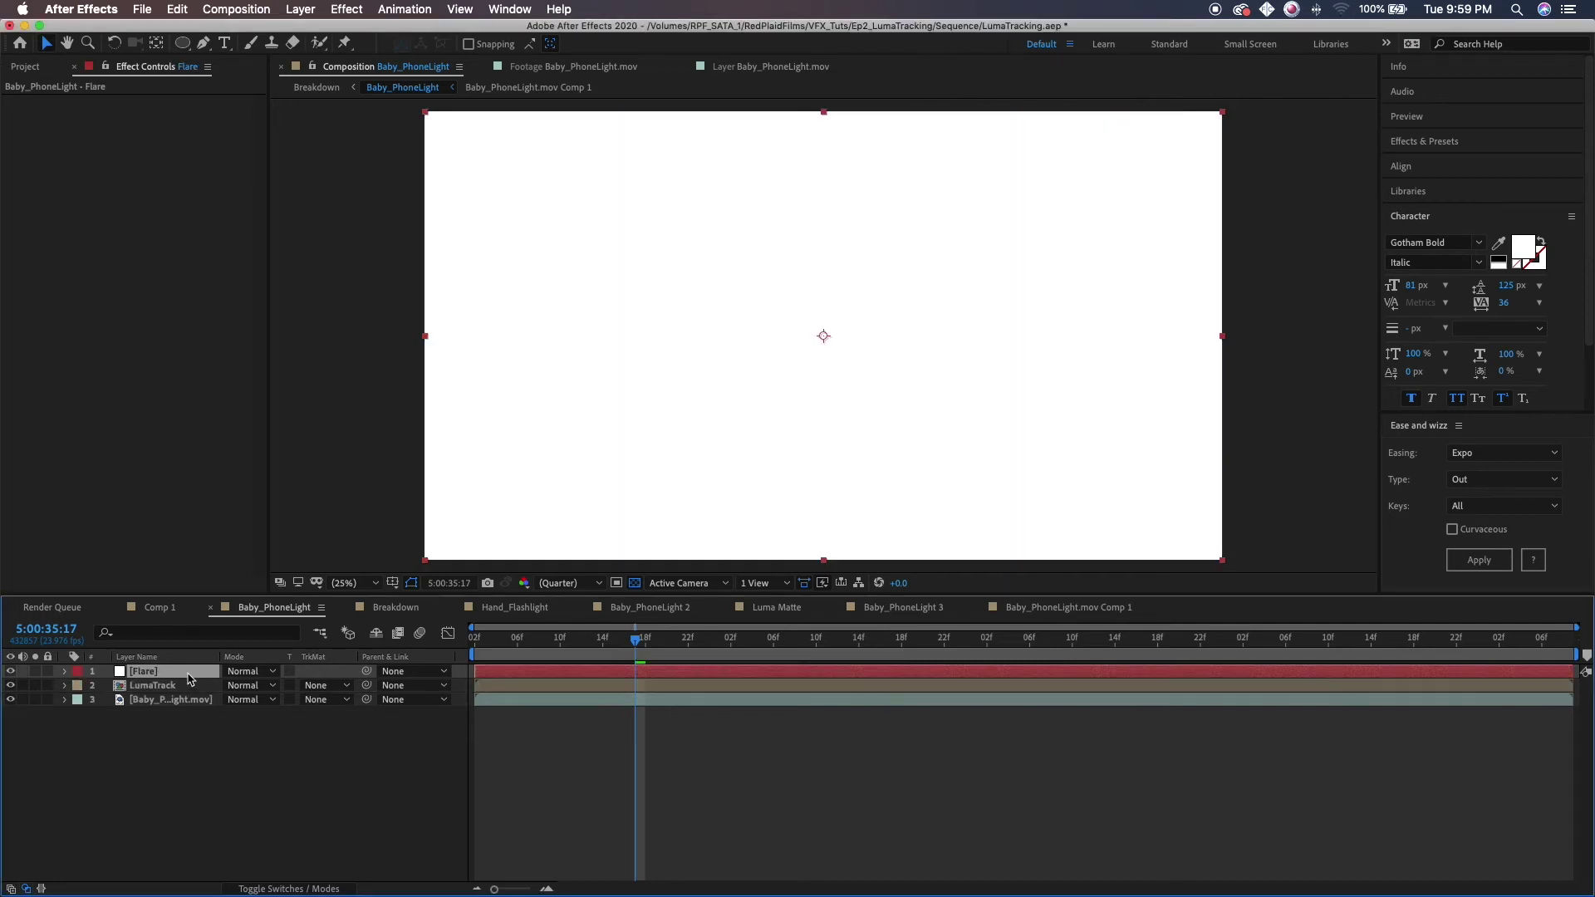
# Apply Optical Flares to the Flare solid and set its Positioning Source Type to Luminance.
pyautogui.click(350, 14)
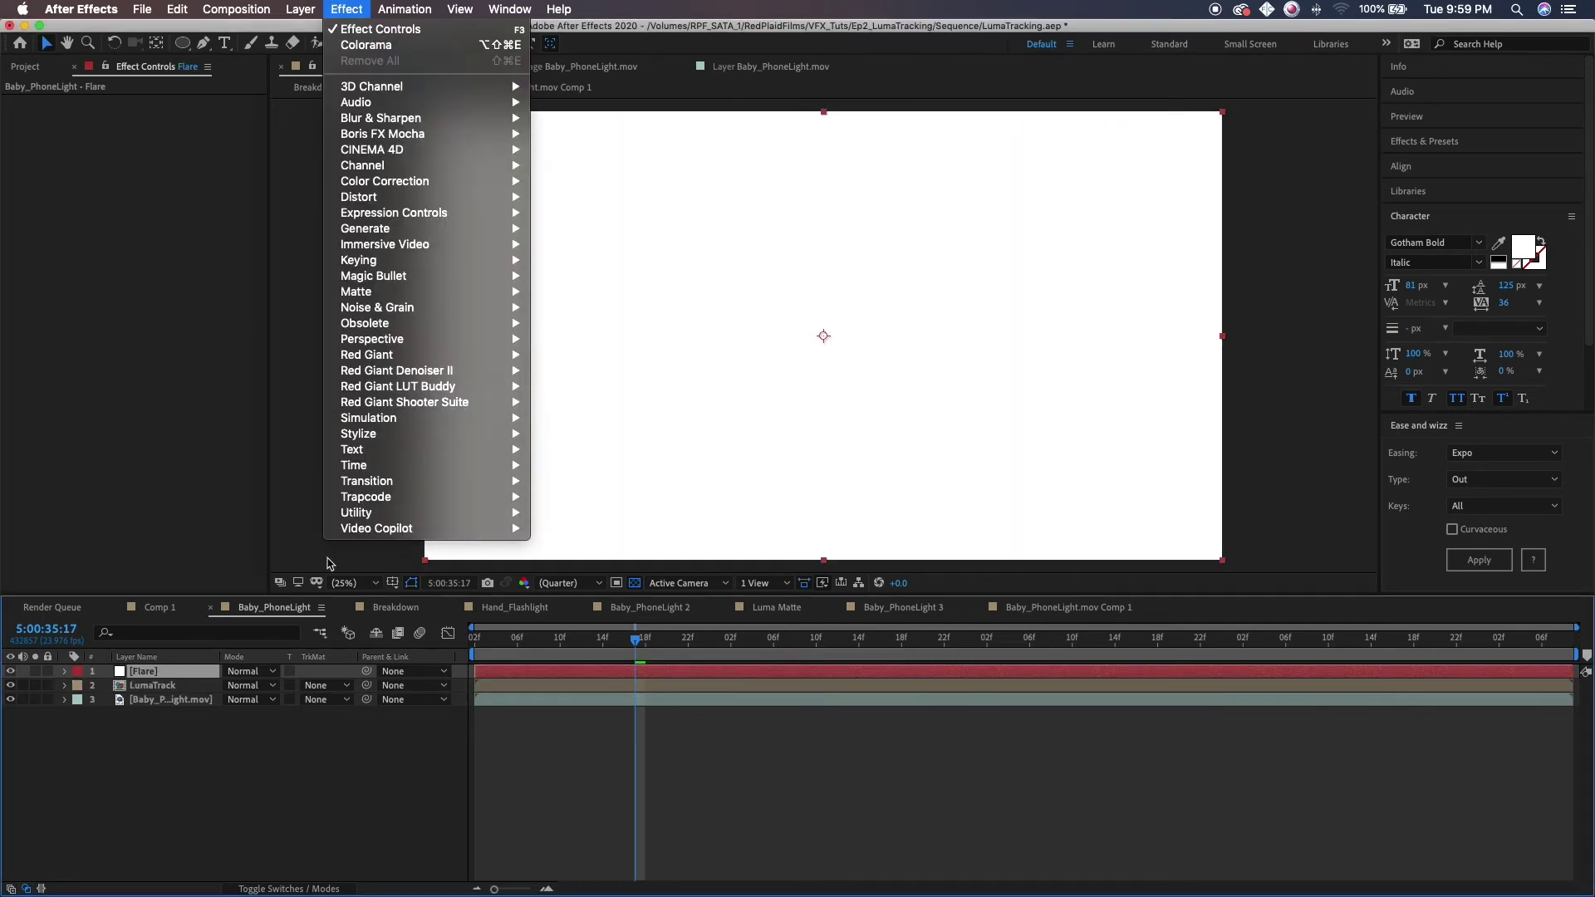
pyautogui.moveTo(378, 532)
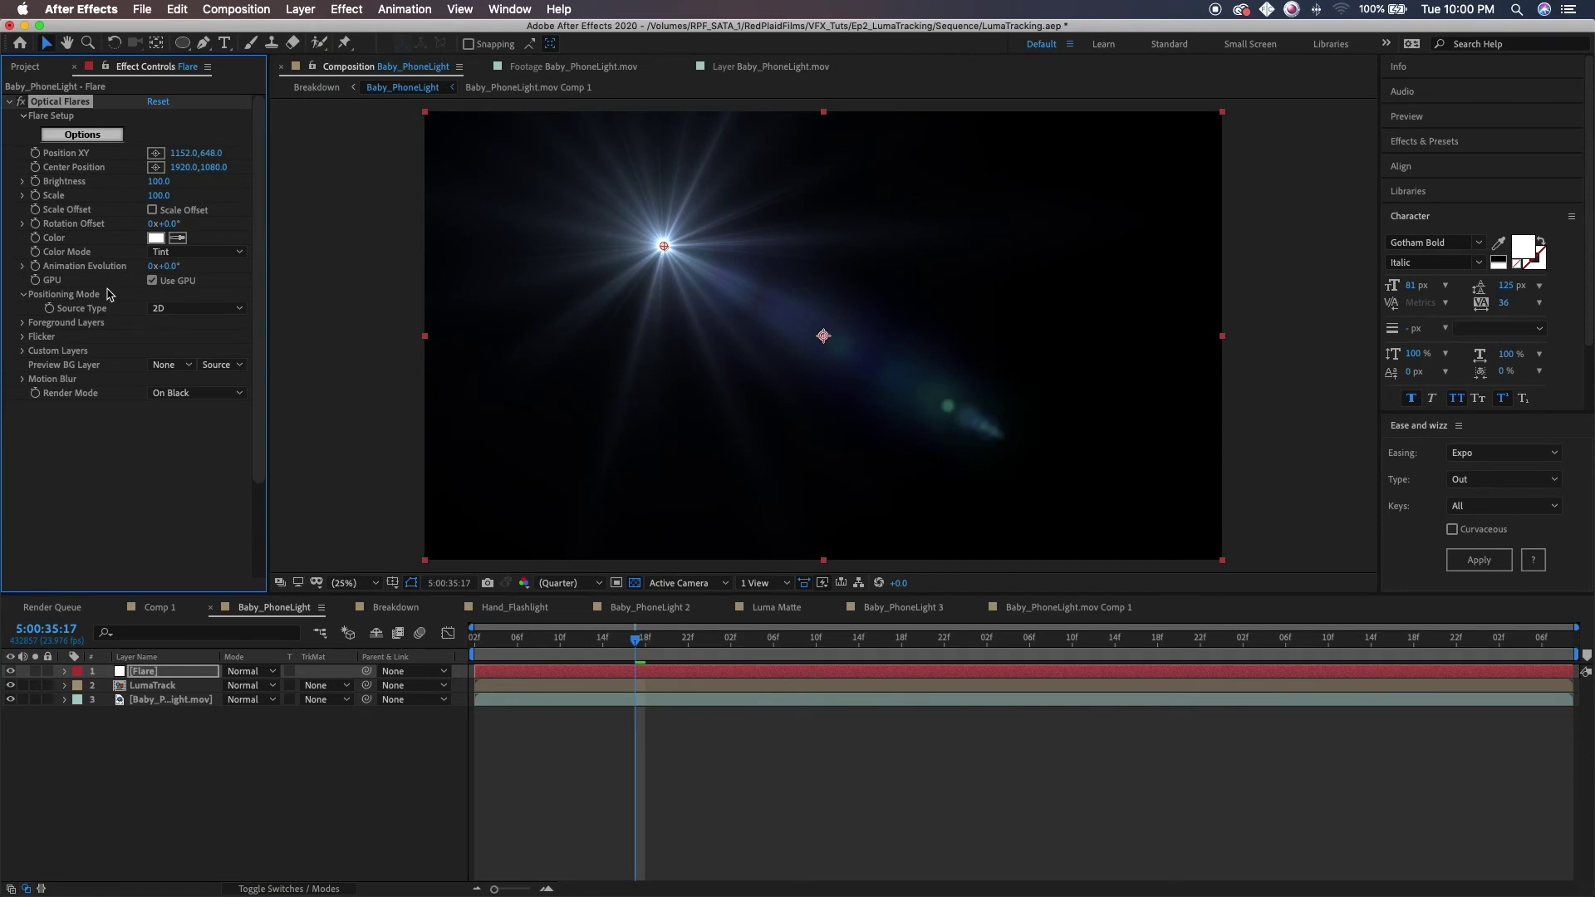
pyautogui.click(158, 310)
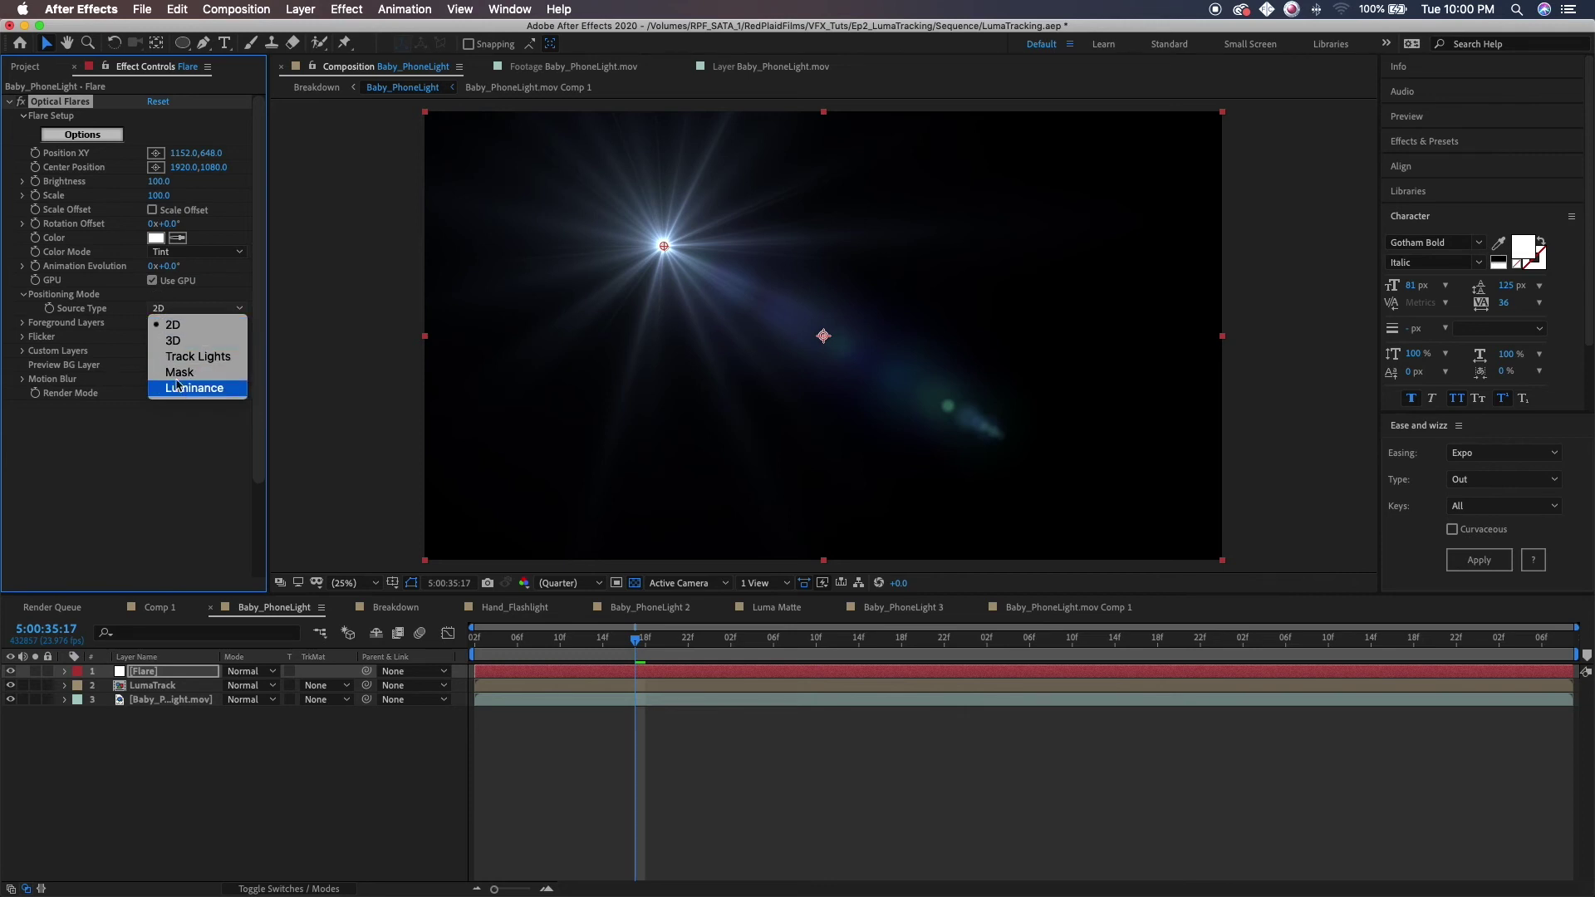
pyautogui.click(158, 311)
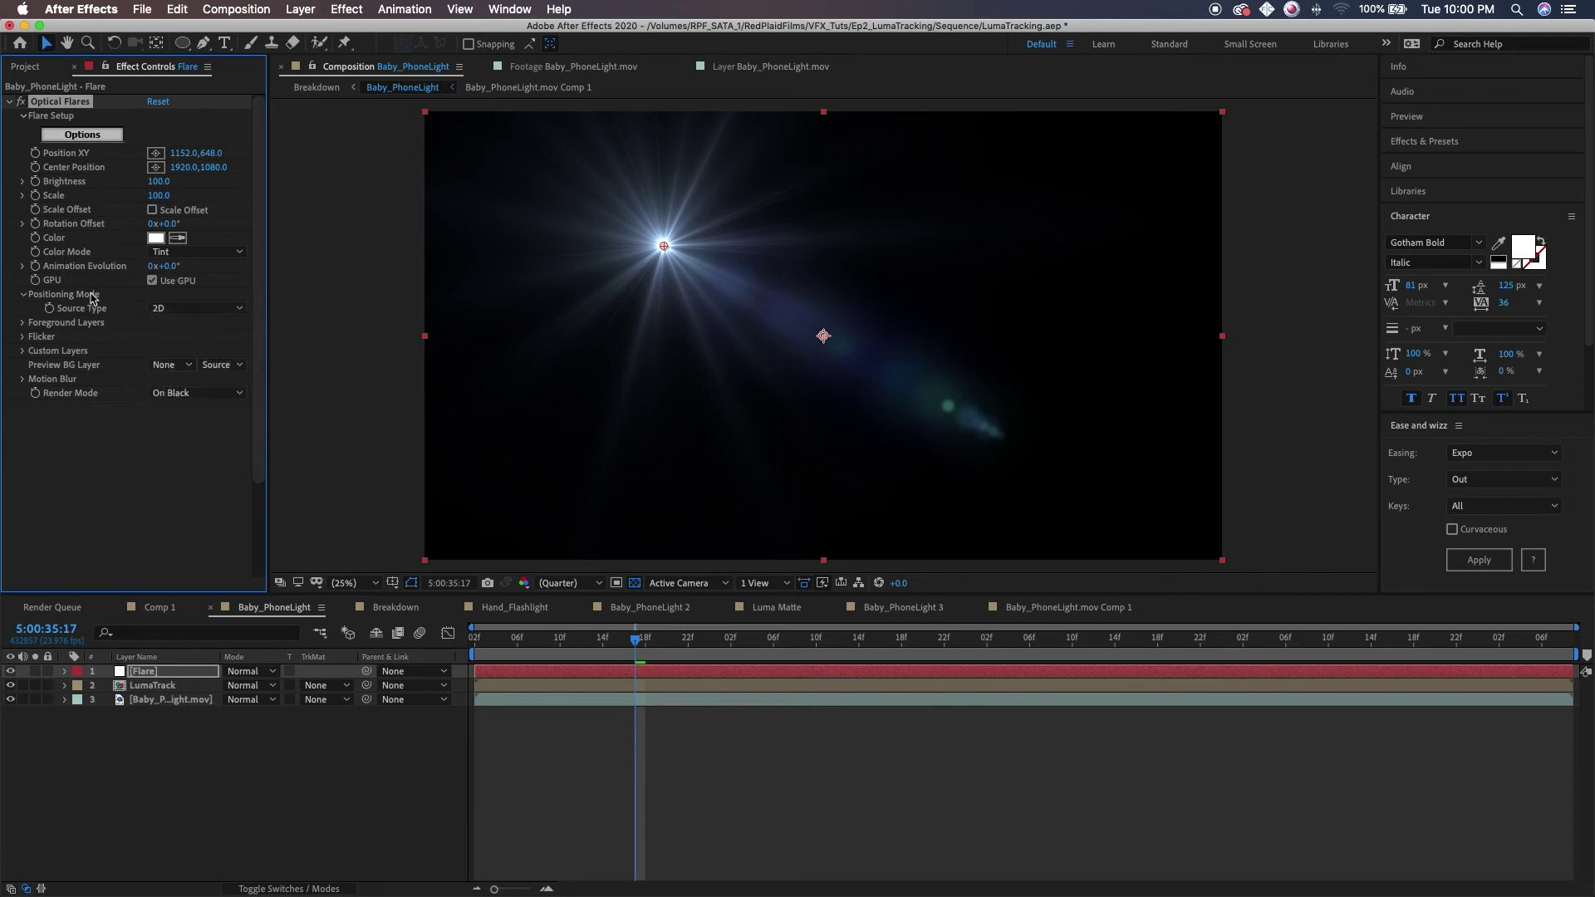
pyautogui.click(181, 312)
pyautogui.click(188, 391)
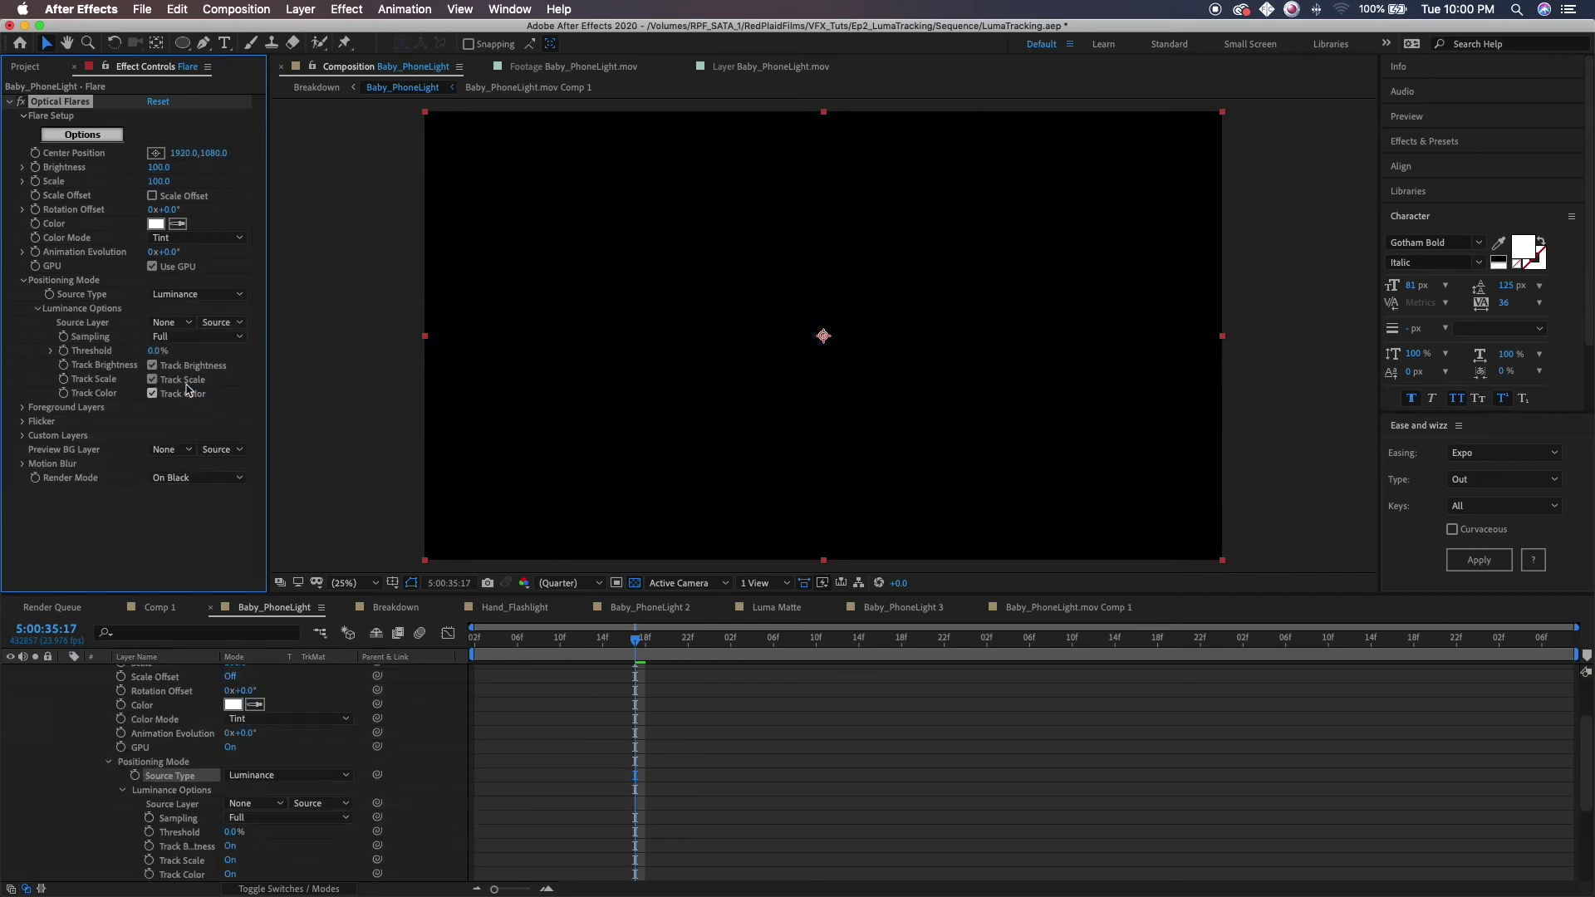
# Set the luminance Source Layer to 2. LumaTrack and scrub ahead to check tracking.
pyautogui.click(165, 323)
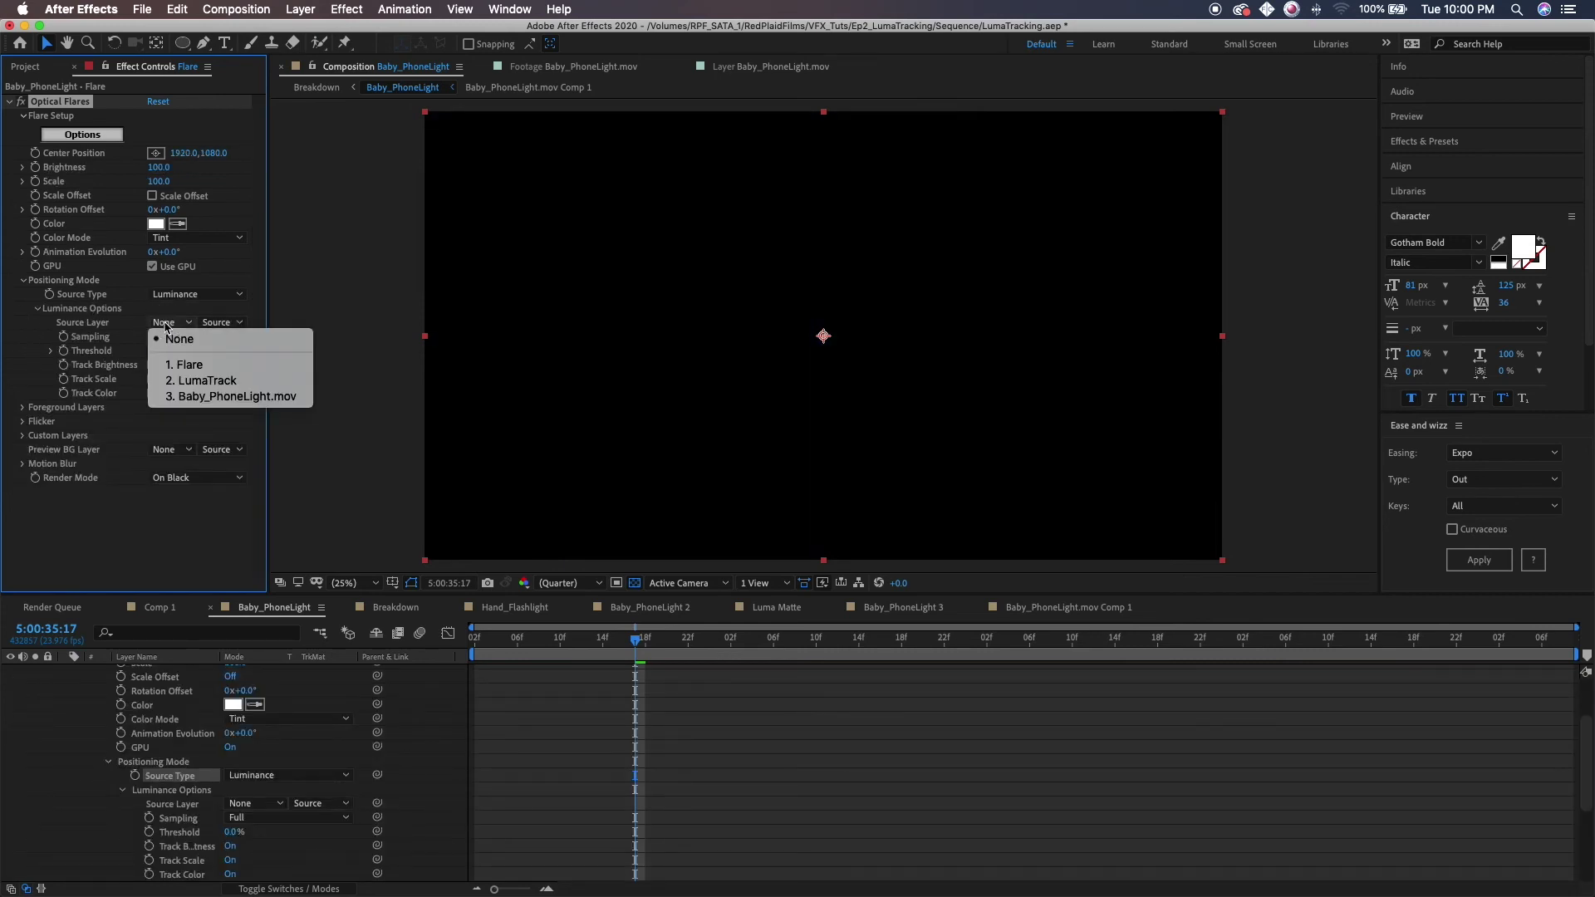
pyautogui.click(198, 382)
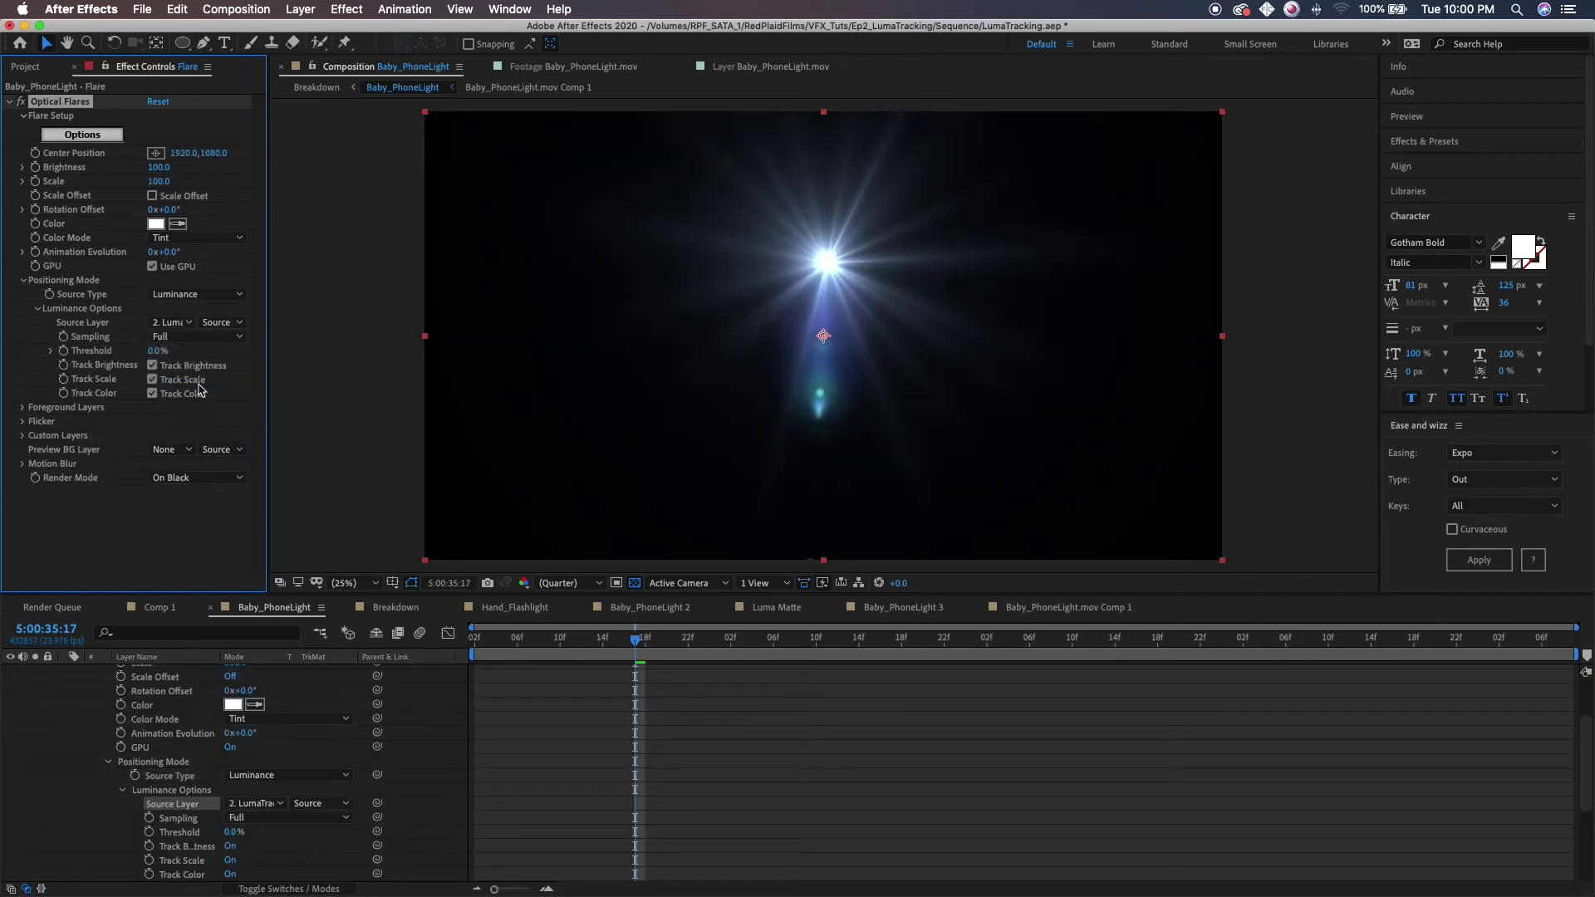
pyautogui.moveTo(532, 642); pyautogui.dragTo(881, 619)
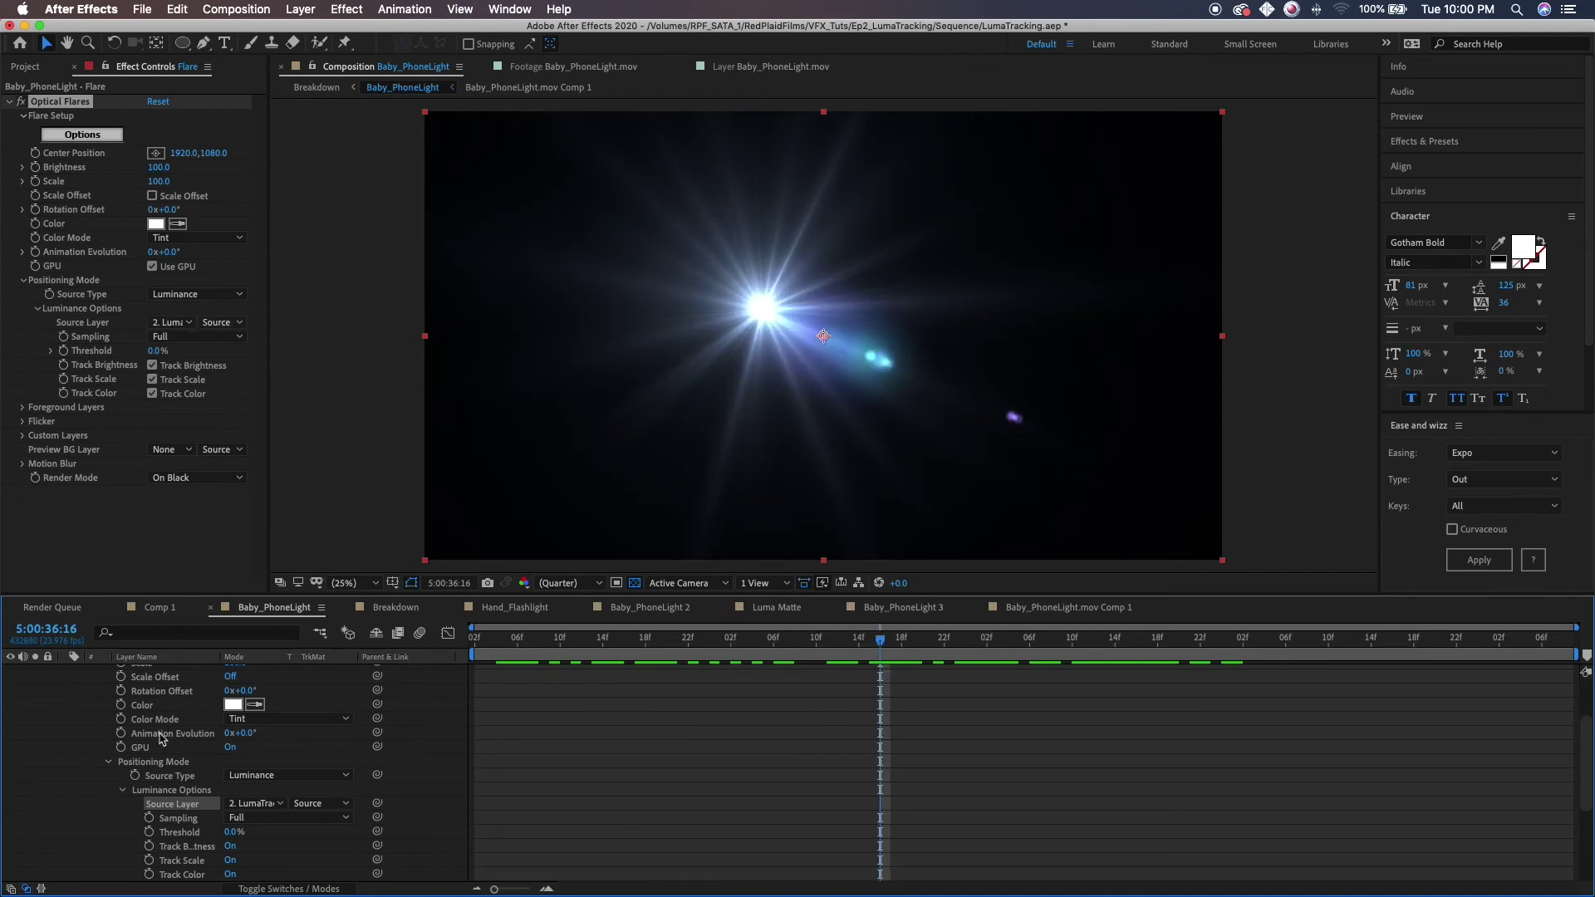
pyautogui.scroll(3, 161, 738)
# Set the Flare layer's blending mode to Screen after trying Add, and preview the flare.
pyautogui.click(94, 702)
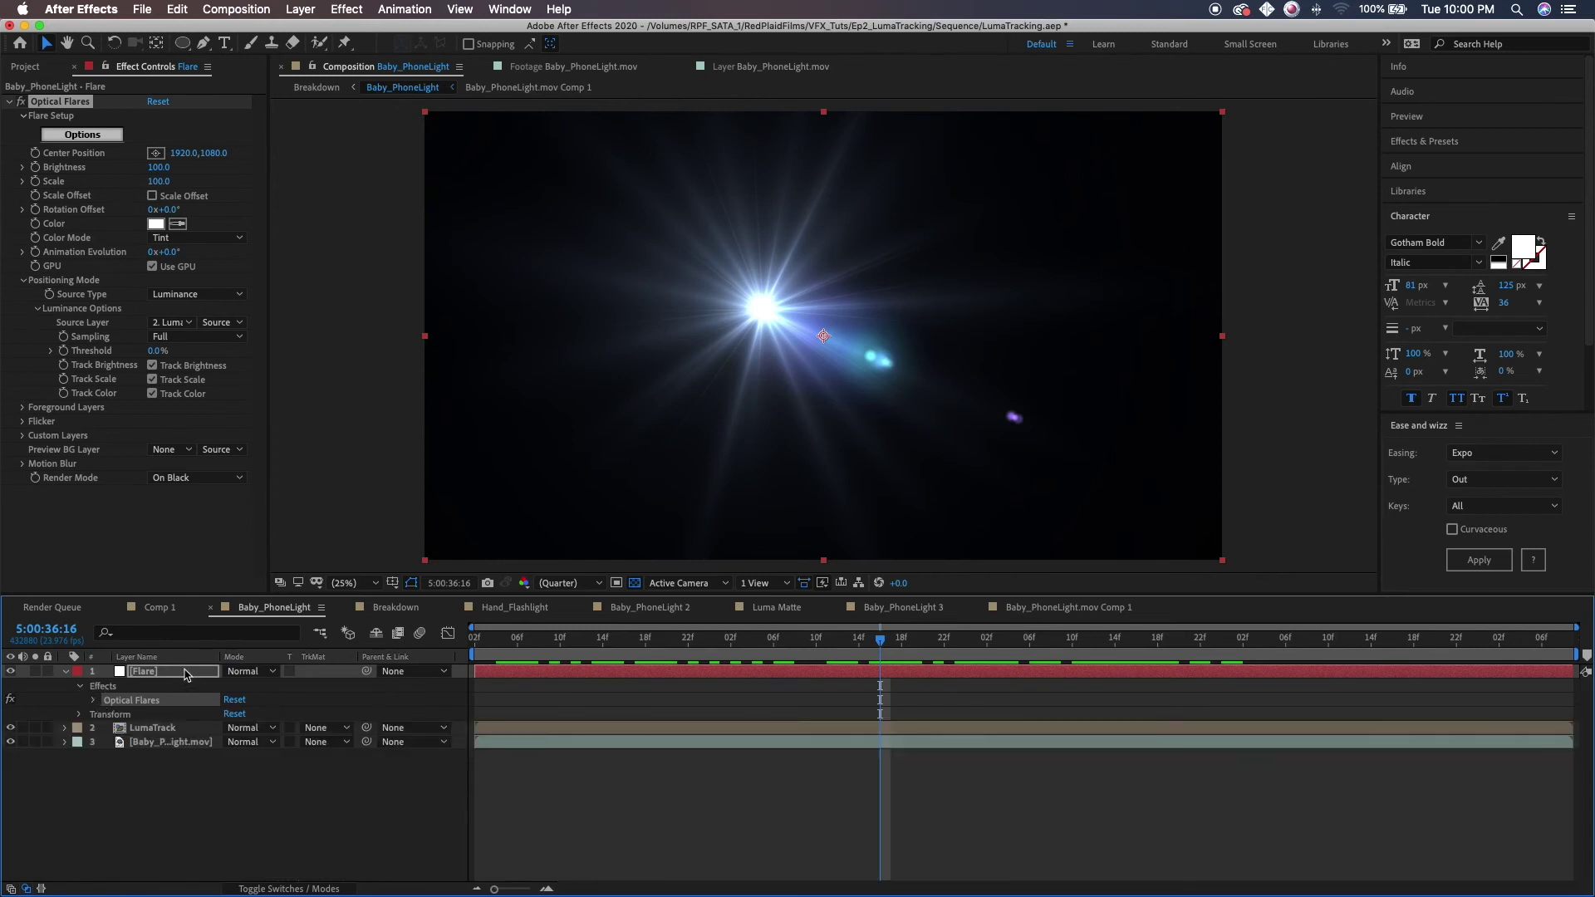
pyautogui.click(246, 672)
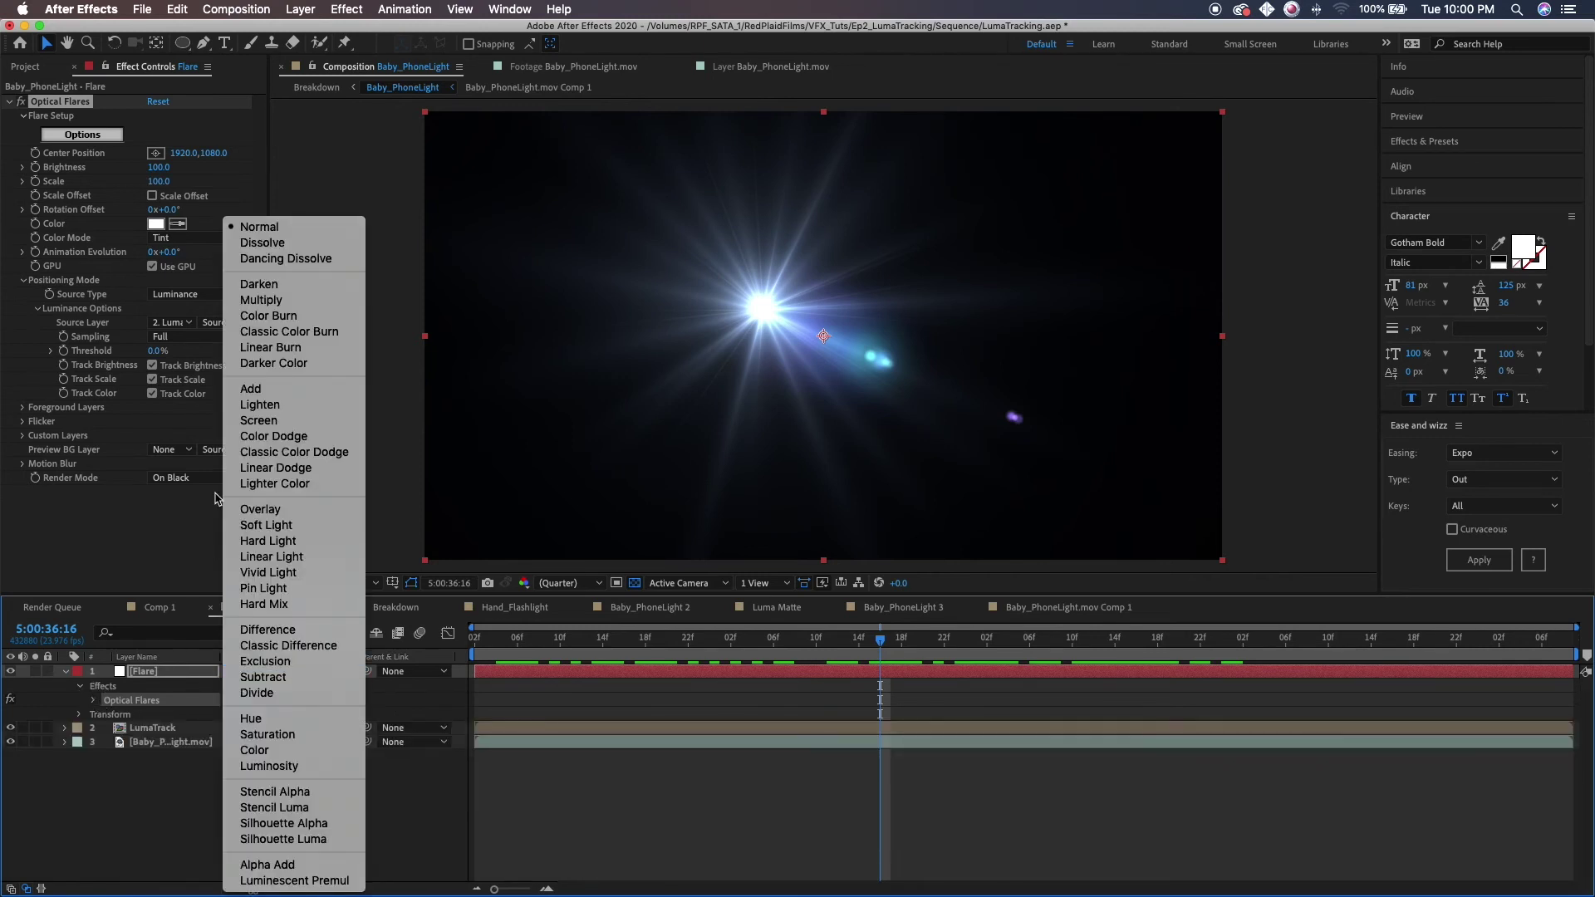
pyautogui.press('Escape')
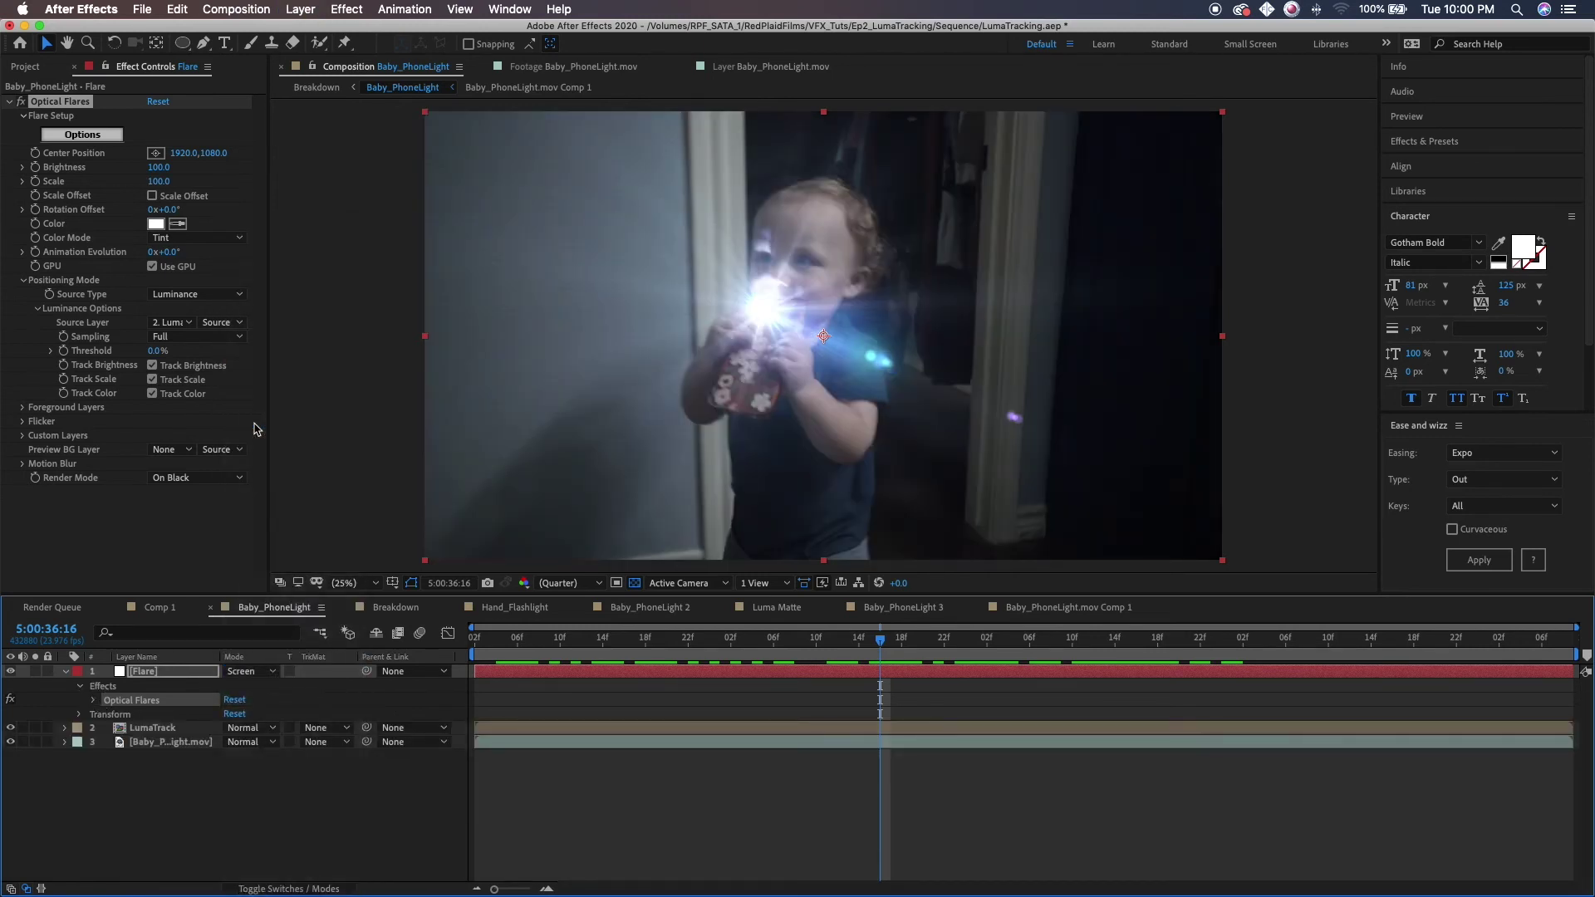
pyautogui.click(248, 673)
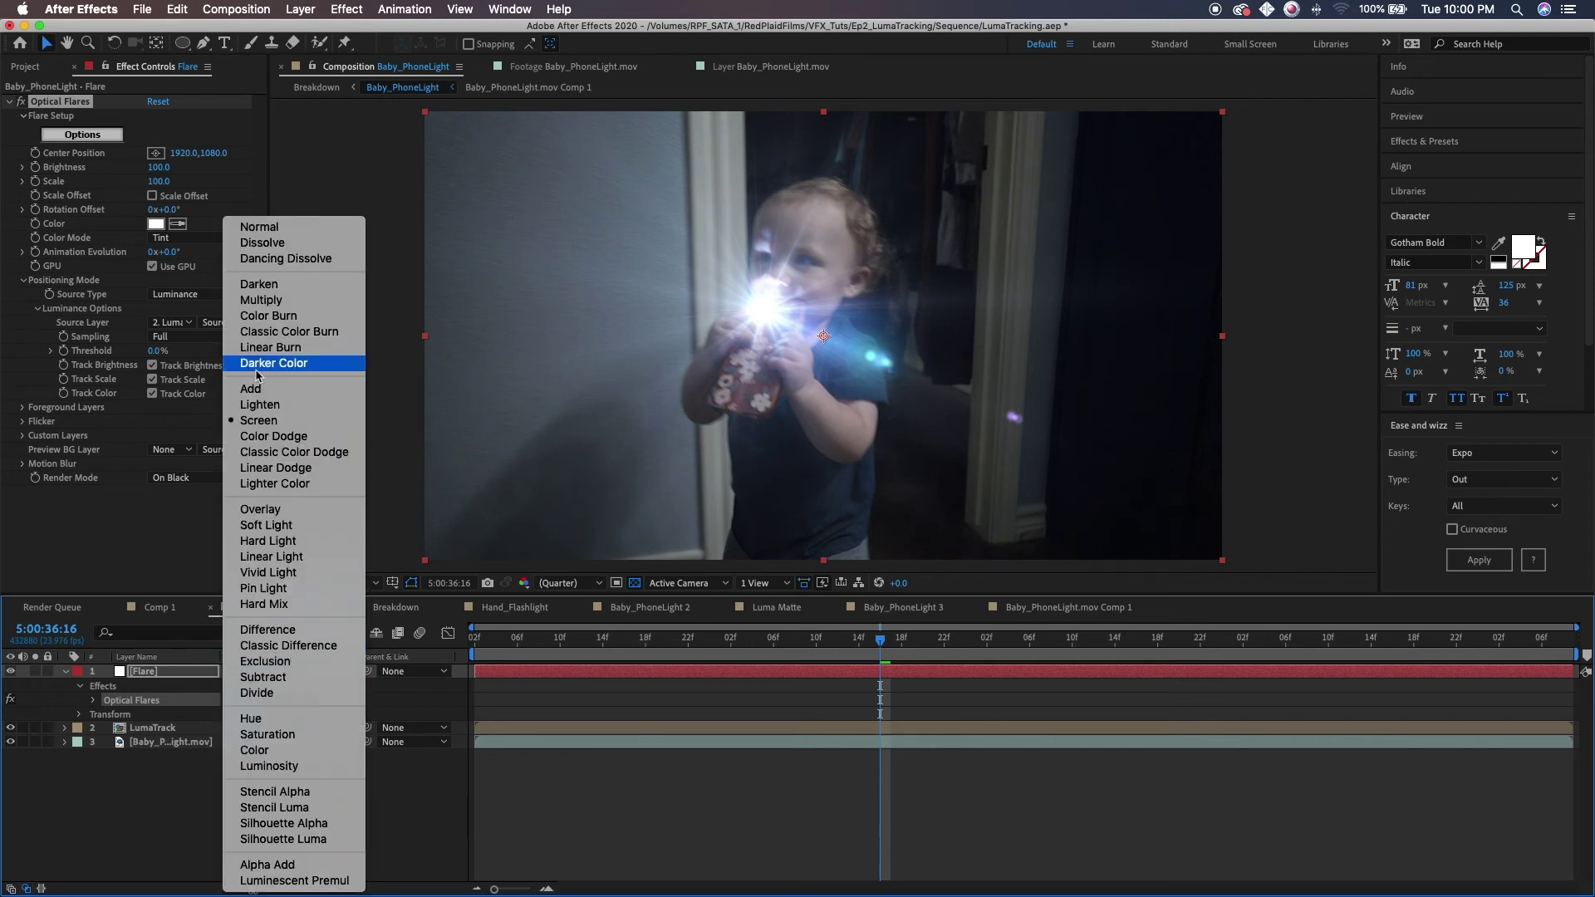
pyautogui.click(252, 389)
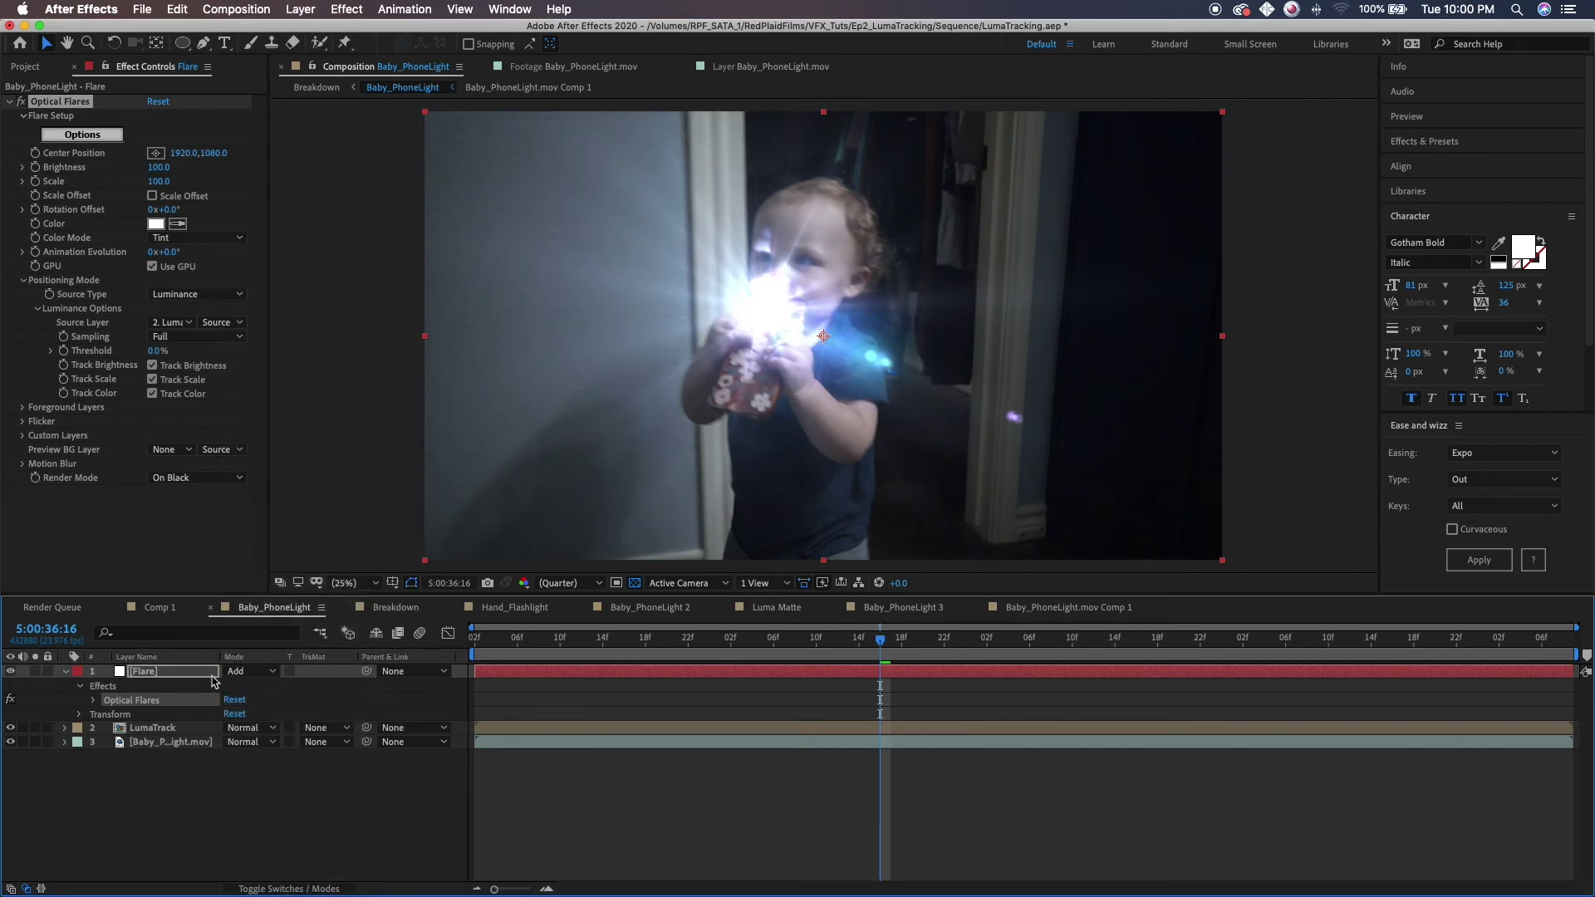
pyautogui.click(243, 672)
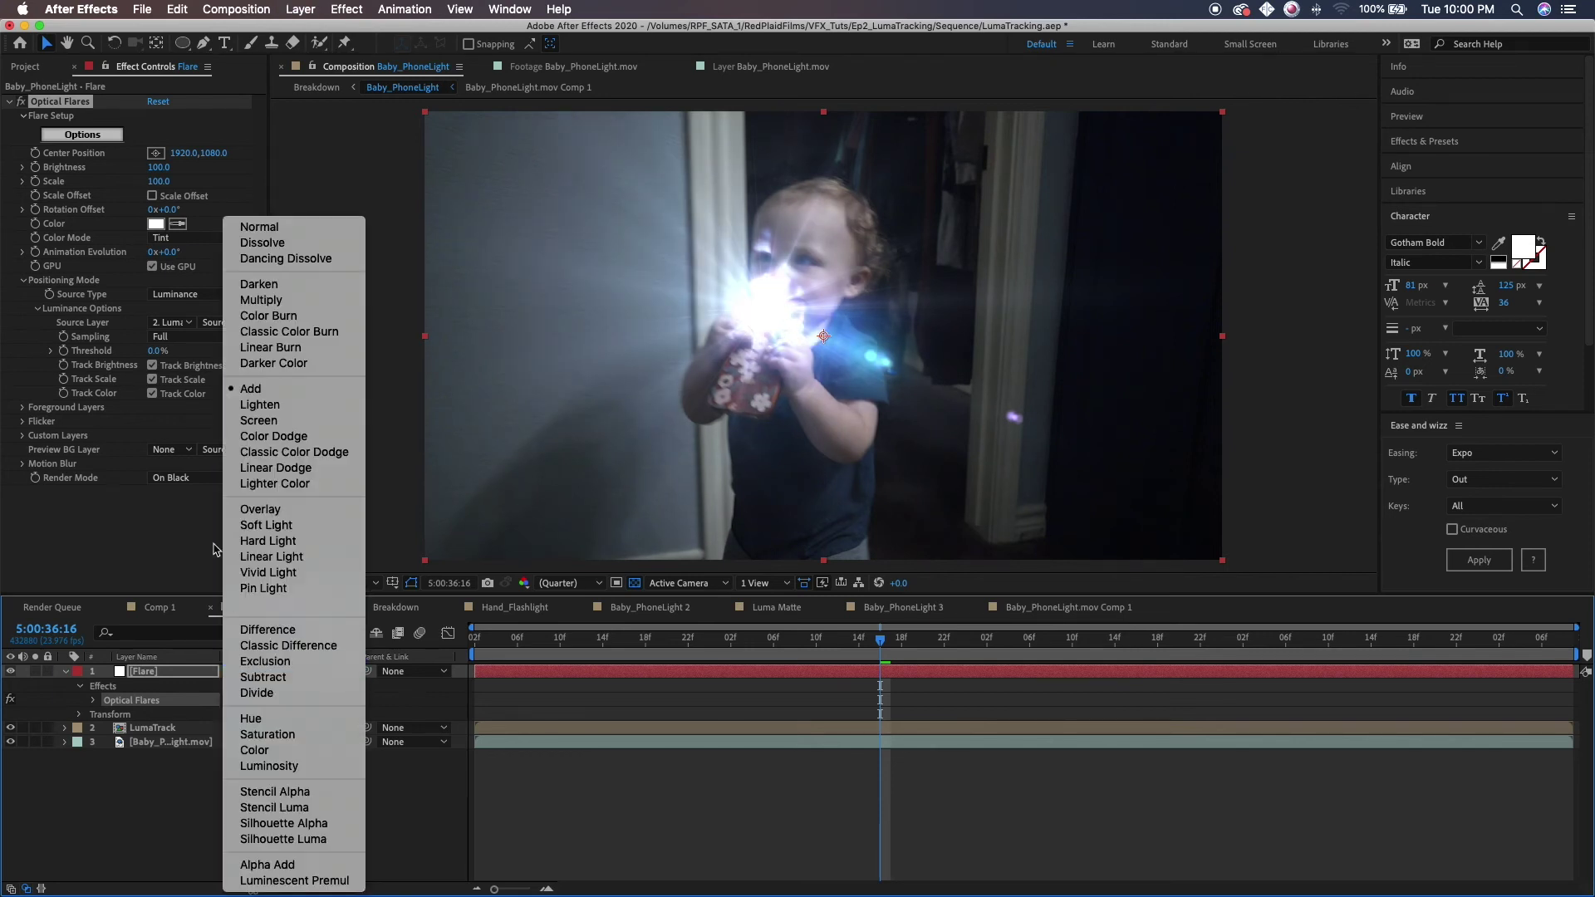
pyautogui.click(272, 421)
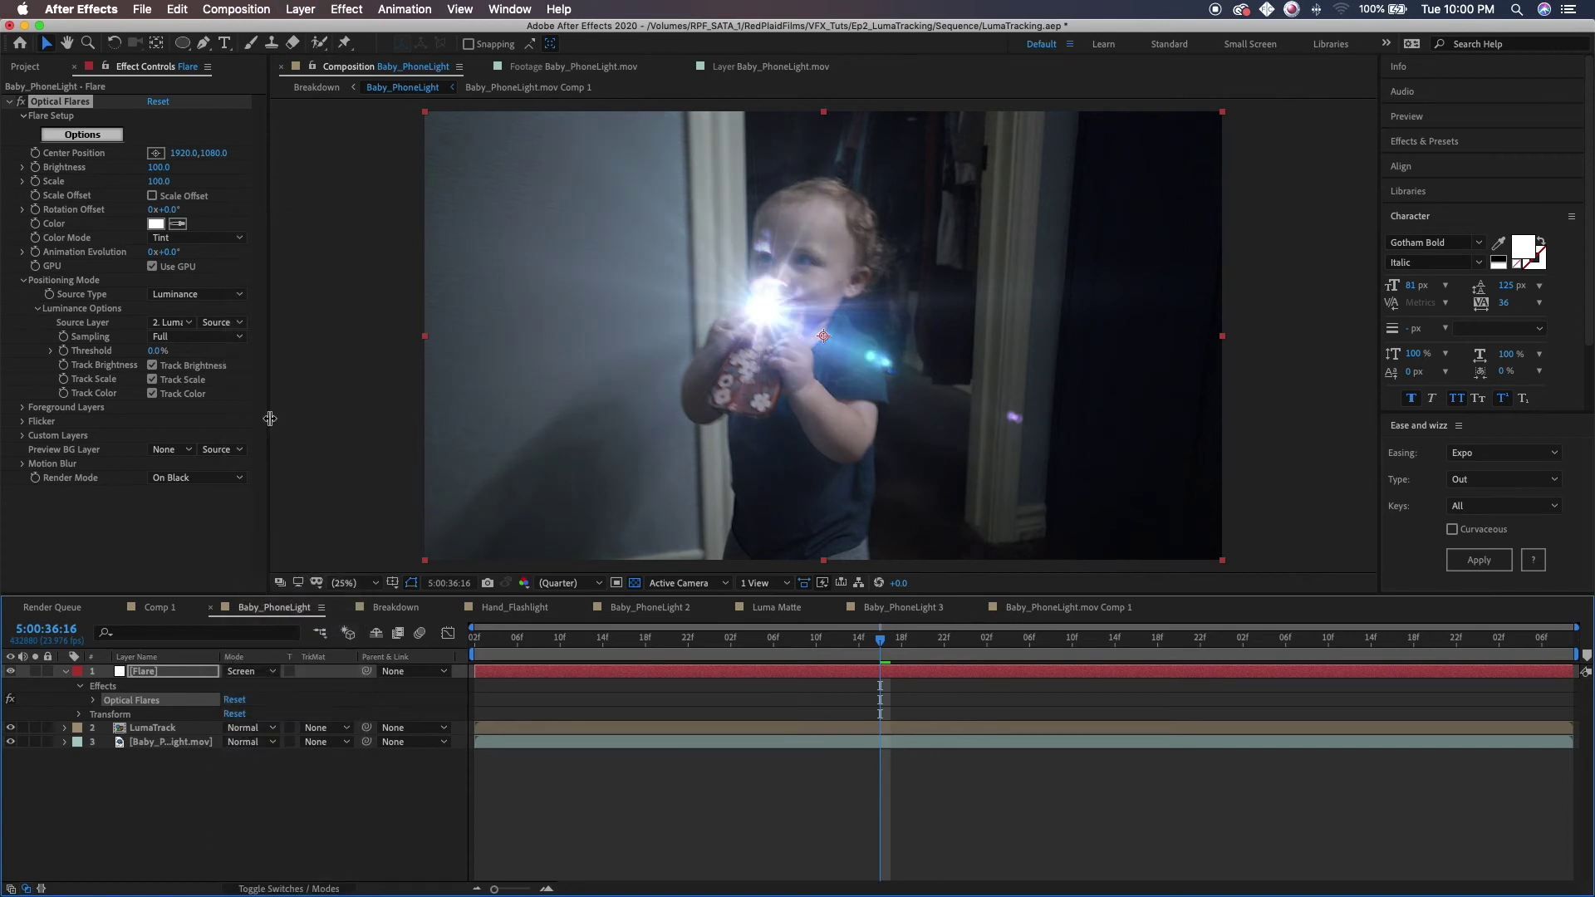
pyautogui.moveTo(592, 640); pyautogui.dragTo(730, 653)
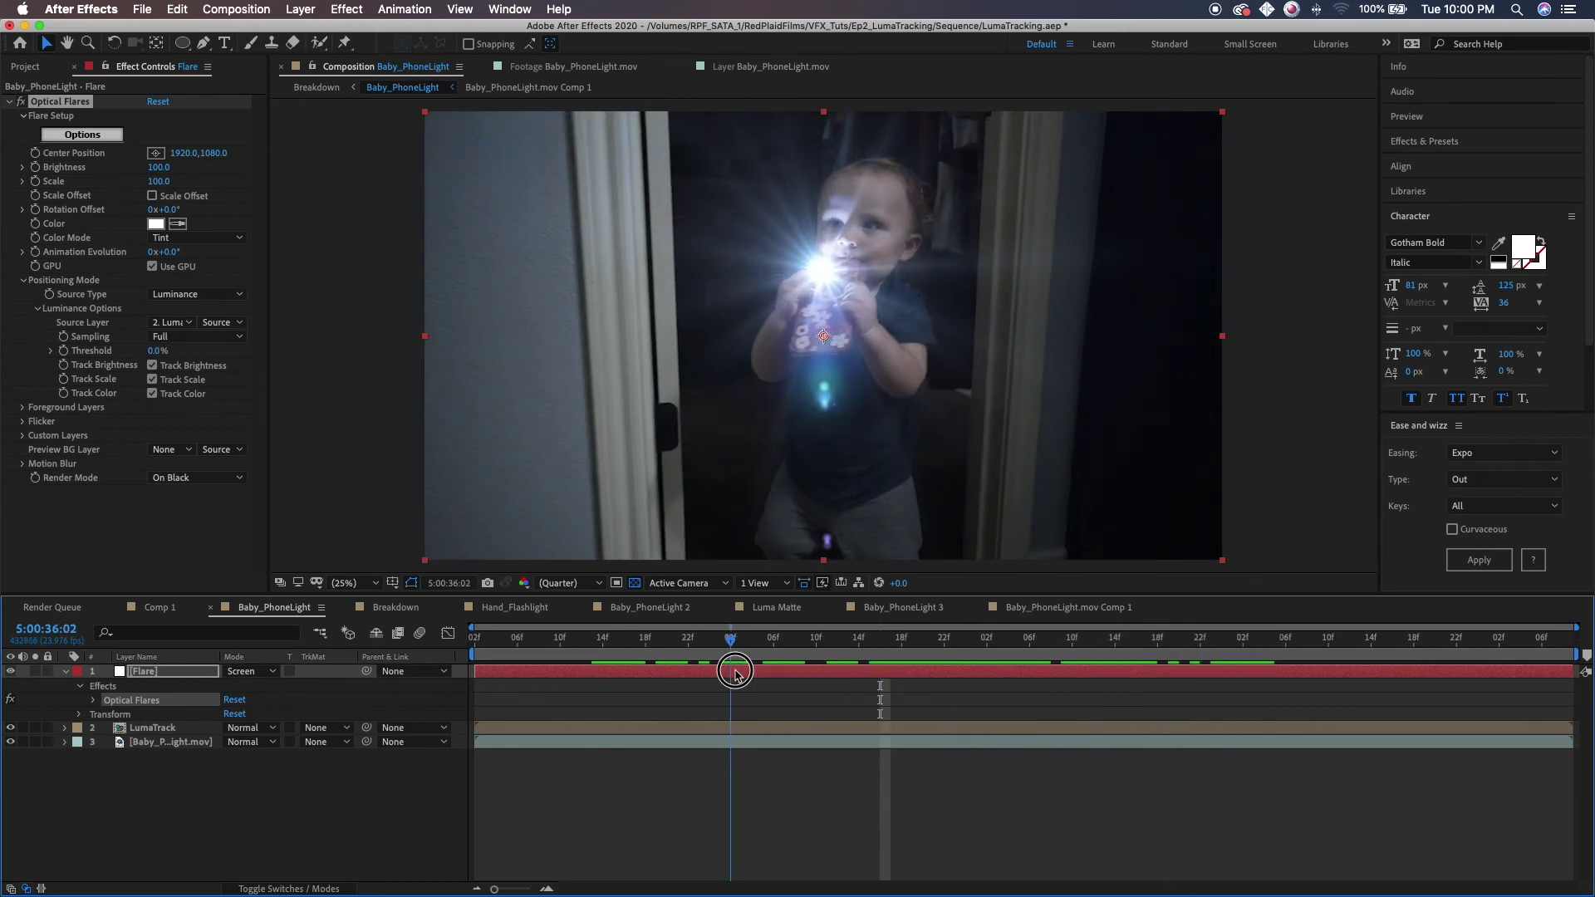
pyautogui.click(93, 137)
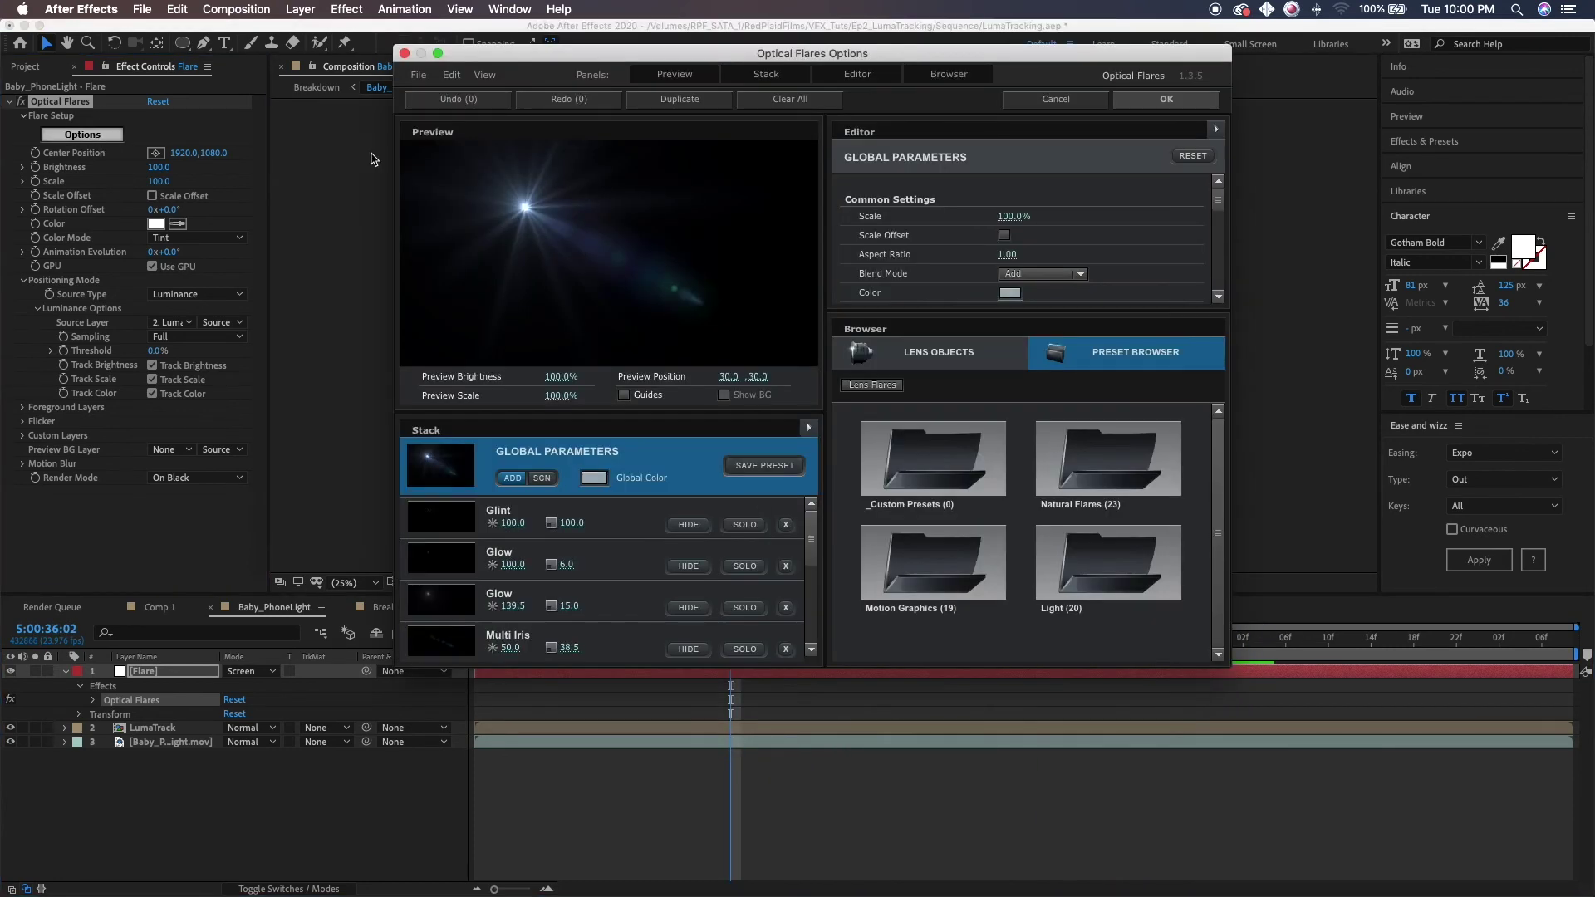
# Browse the Motion Graphics and _Custom Presets folders in the Optical Flares Preset Browser.
pyautogui.moveTo(1029, 59); pyautogui.dragTo(884, 33)
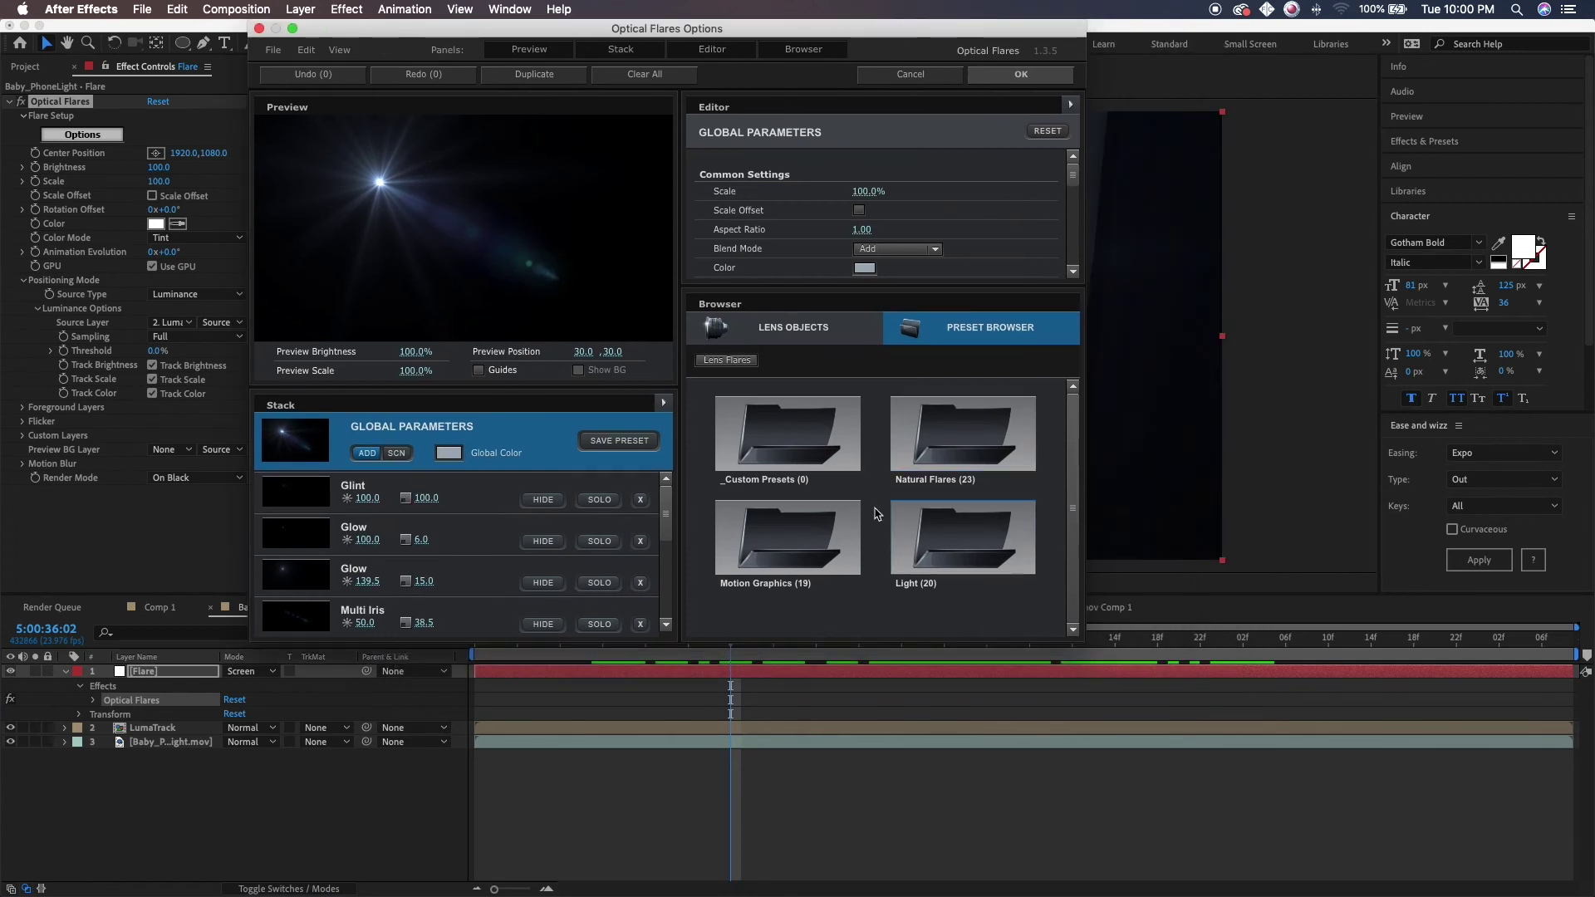
pyautogui.click(787, 537)
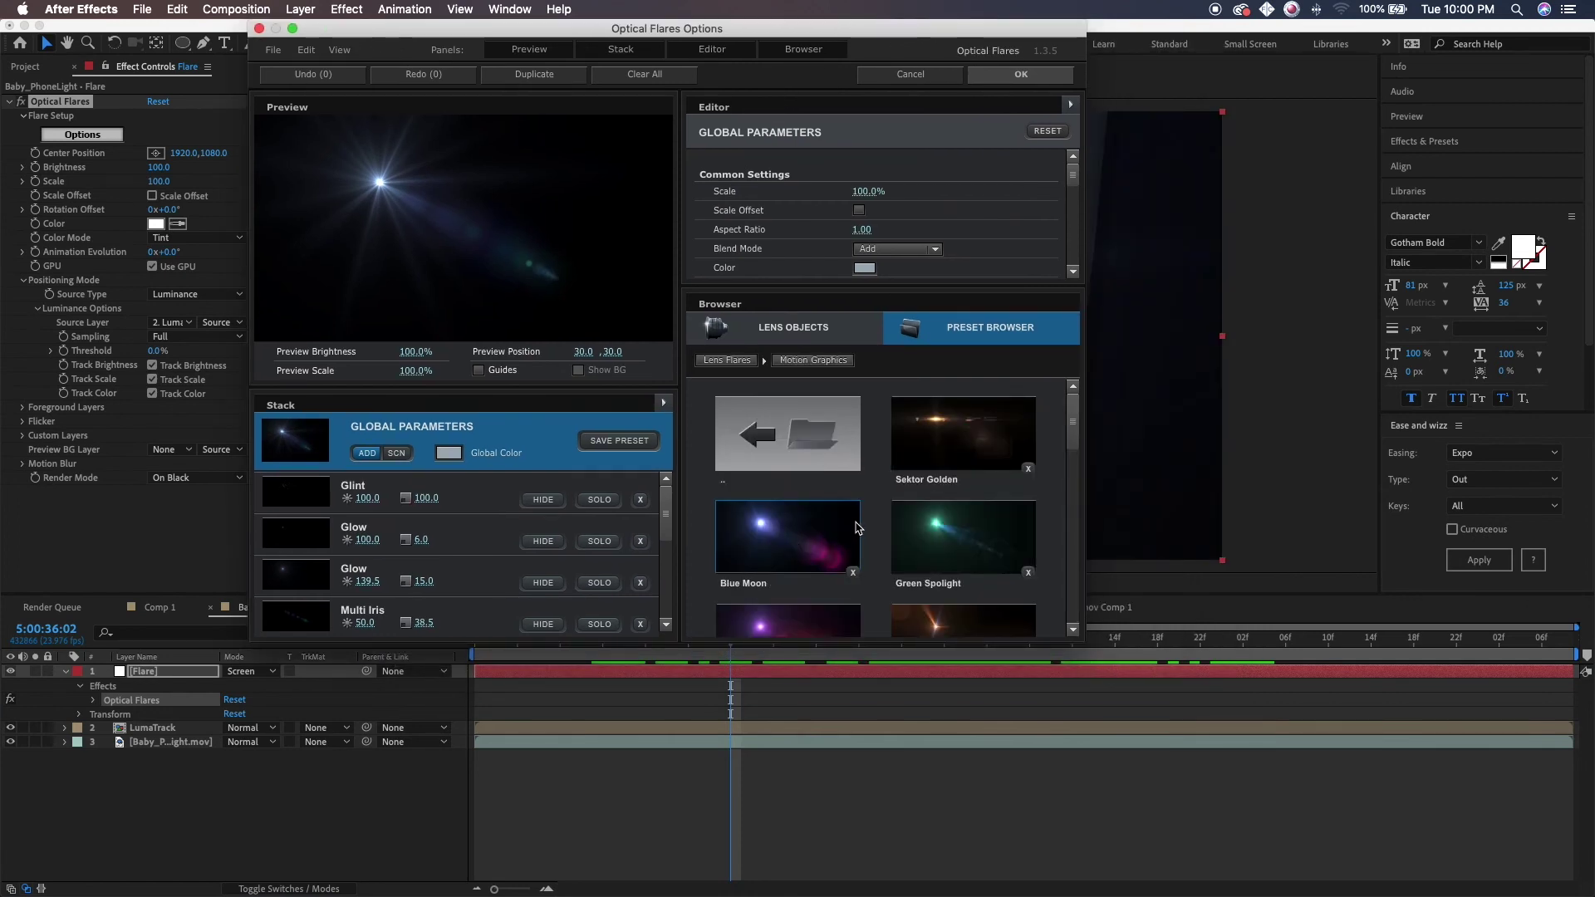
pyautogui.scroll(-5, 858, 528)
pyautogui.scroll(-5, 859, 528)
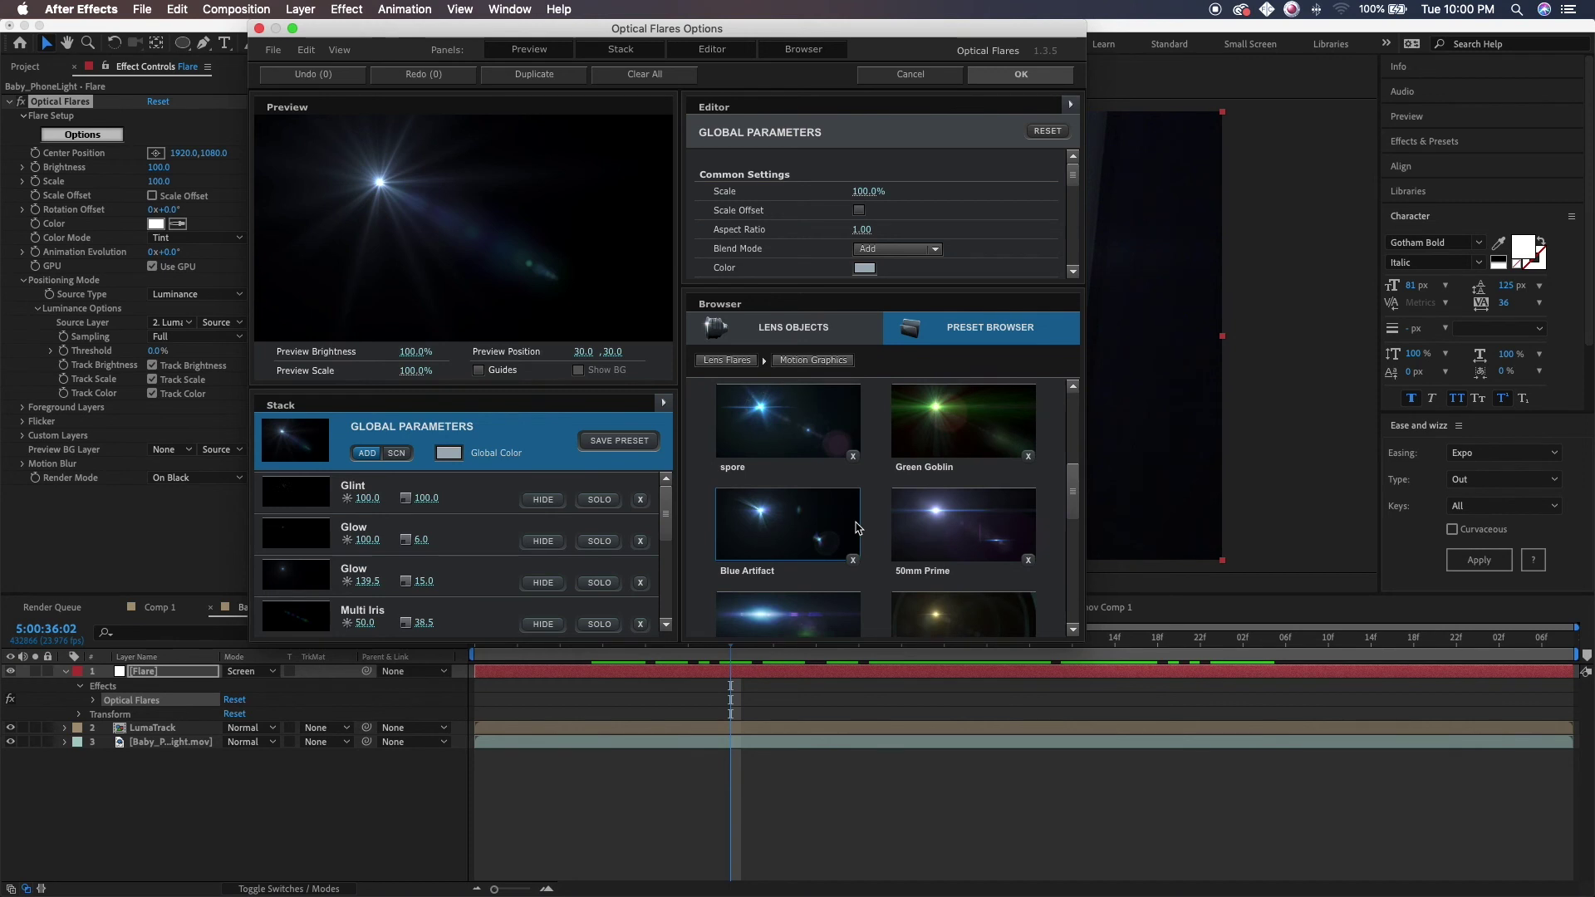
pyautogui.scroll(10, 859, 528)
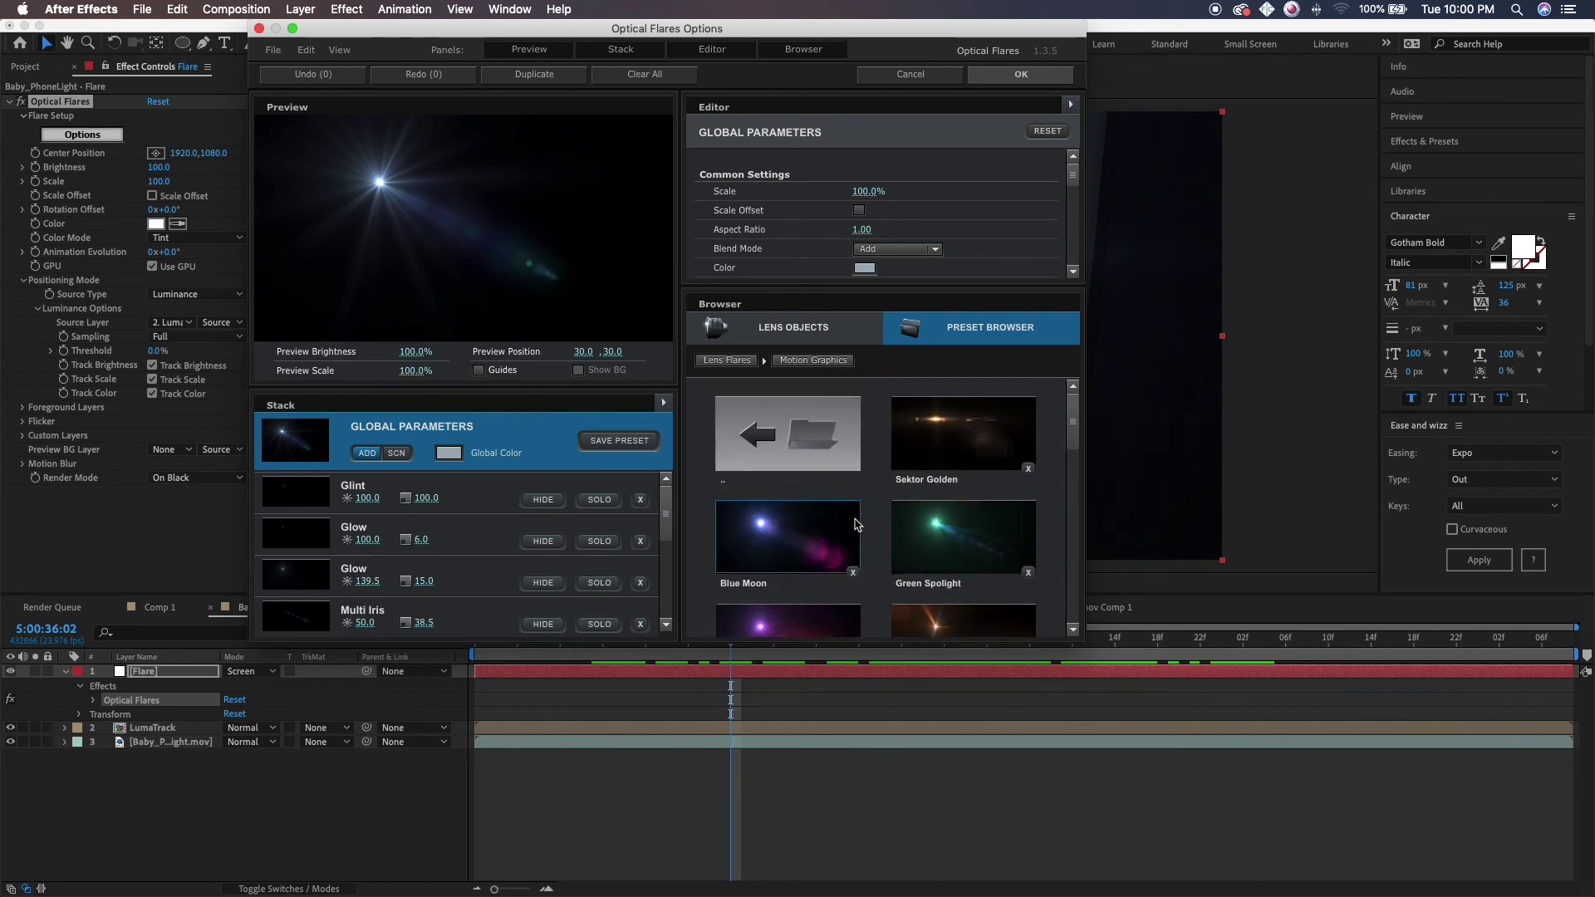
pyautogui.click(787, 430)
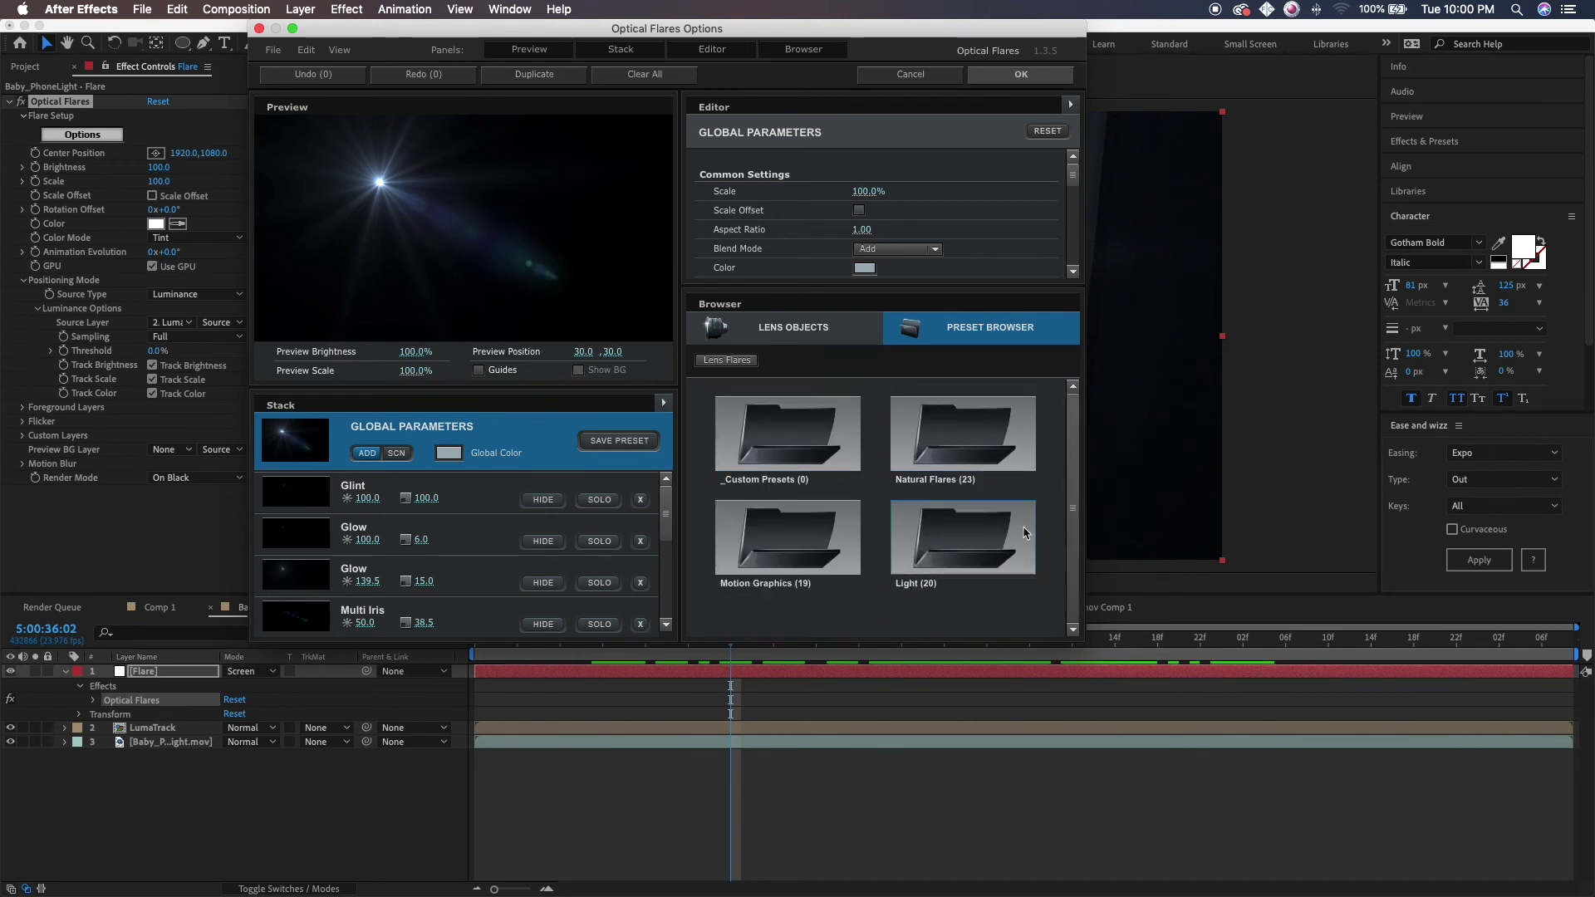
pyautogui.click(788, 431)
pyautogui.click(786, 431)
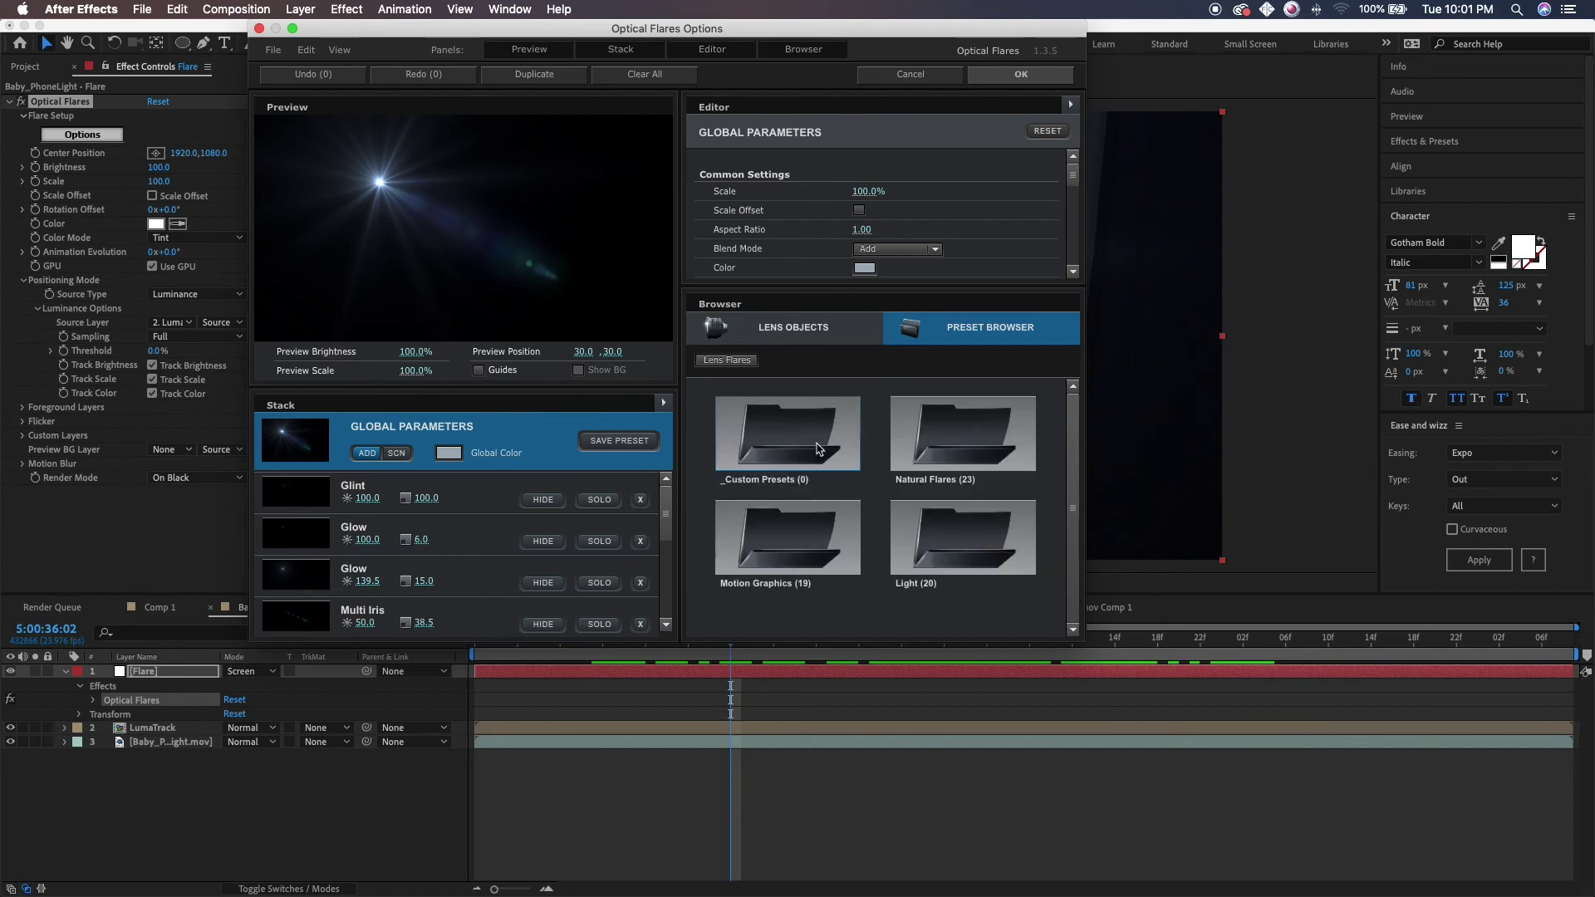
# Apply the Tac Light preset from Natural Flares and confirm with OK.
pyautogui.click(945, 432)
pyautogui.scroll(-3, 867, 517)
pyautogui.scroll(-2, 867, 517)
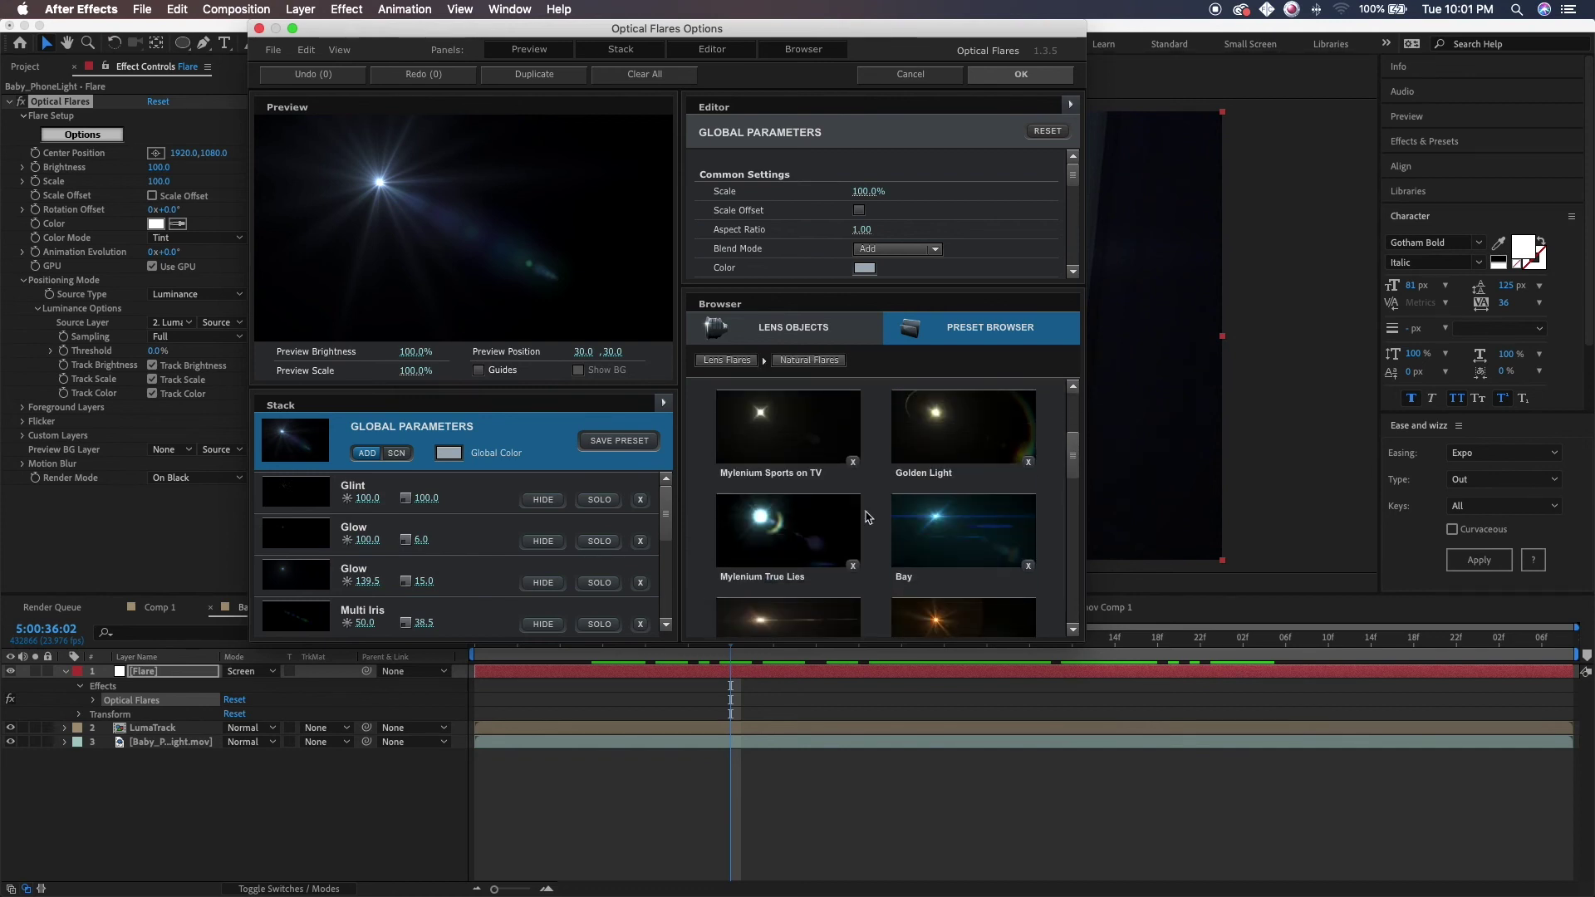
pyautogui.scroll(3, 914, 482)
pyautogui.click(936, 453)
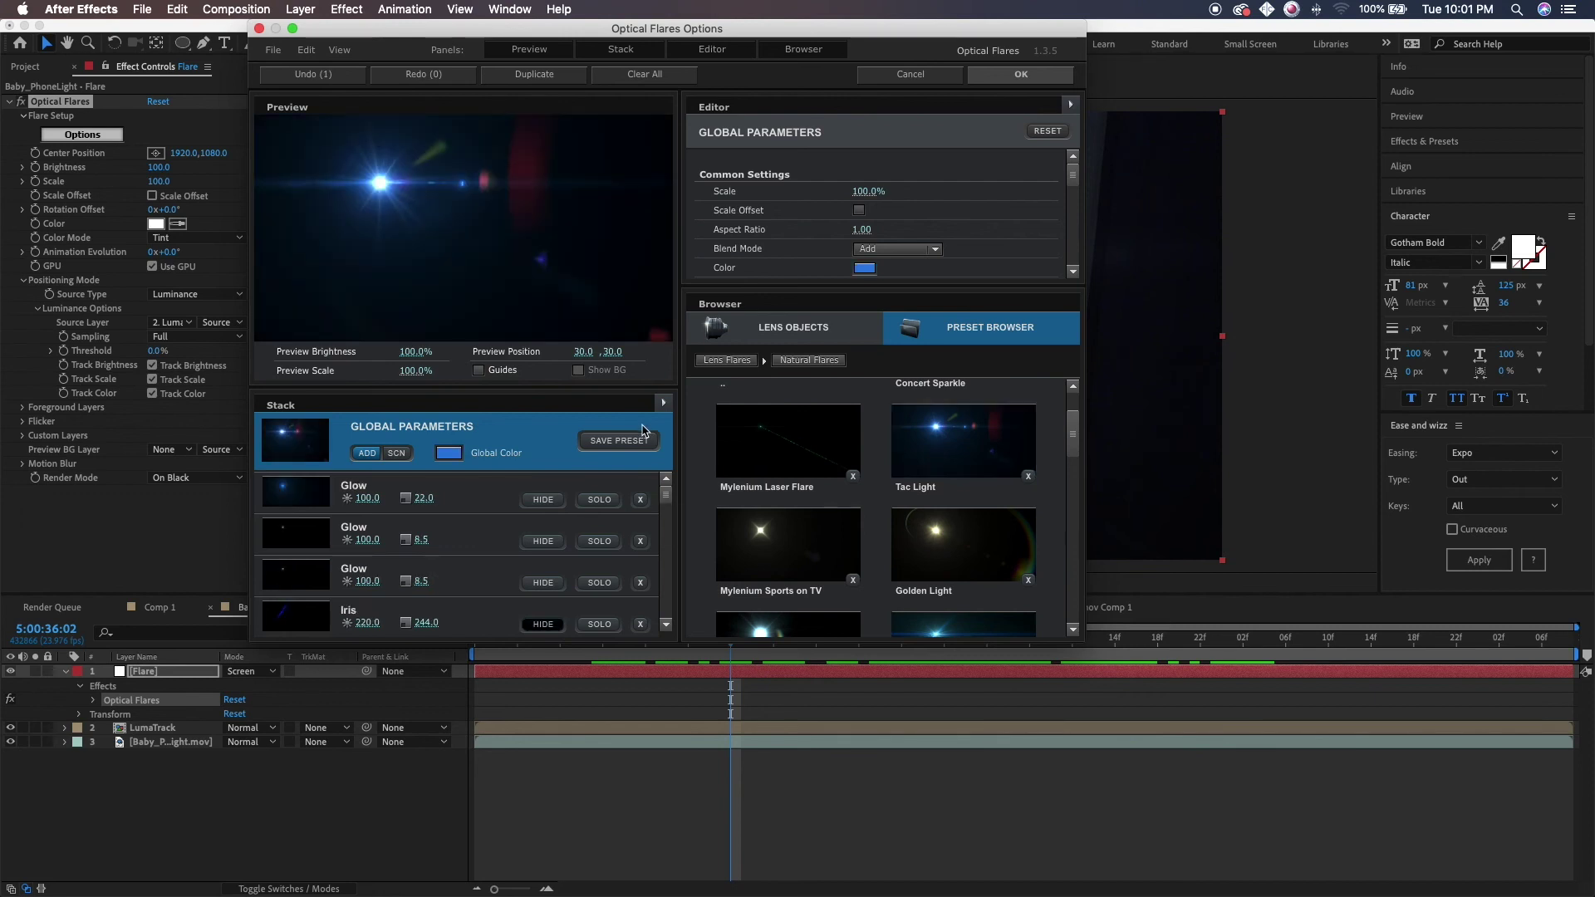
pyautogui.click(989, 74)
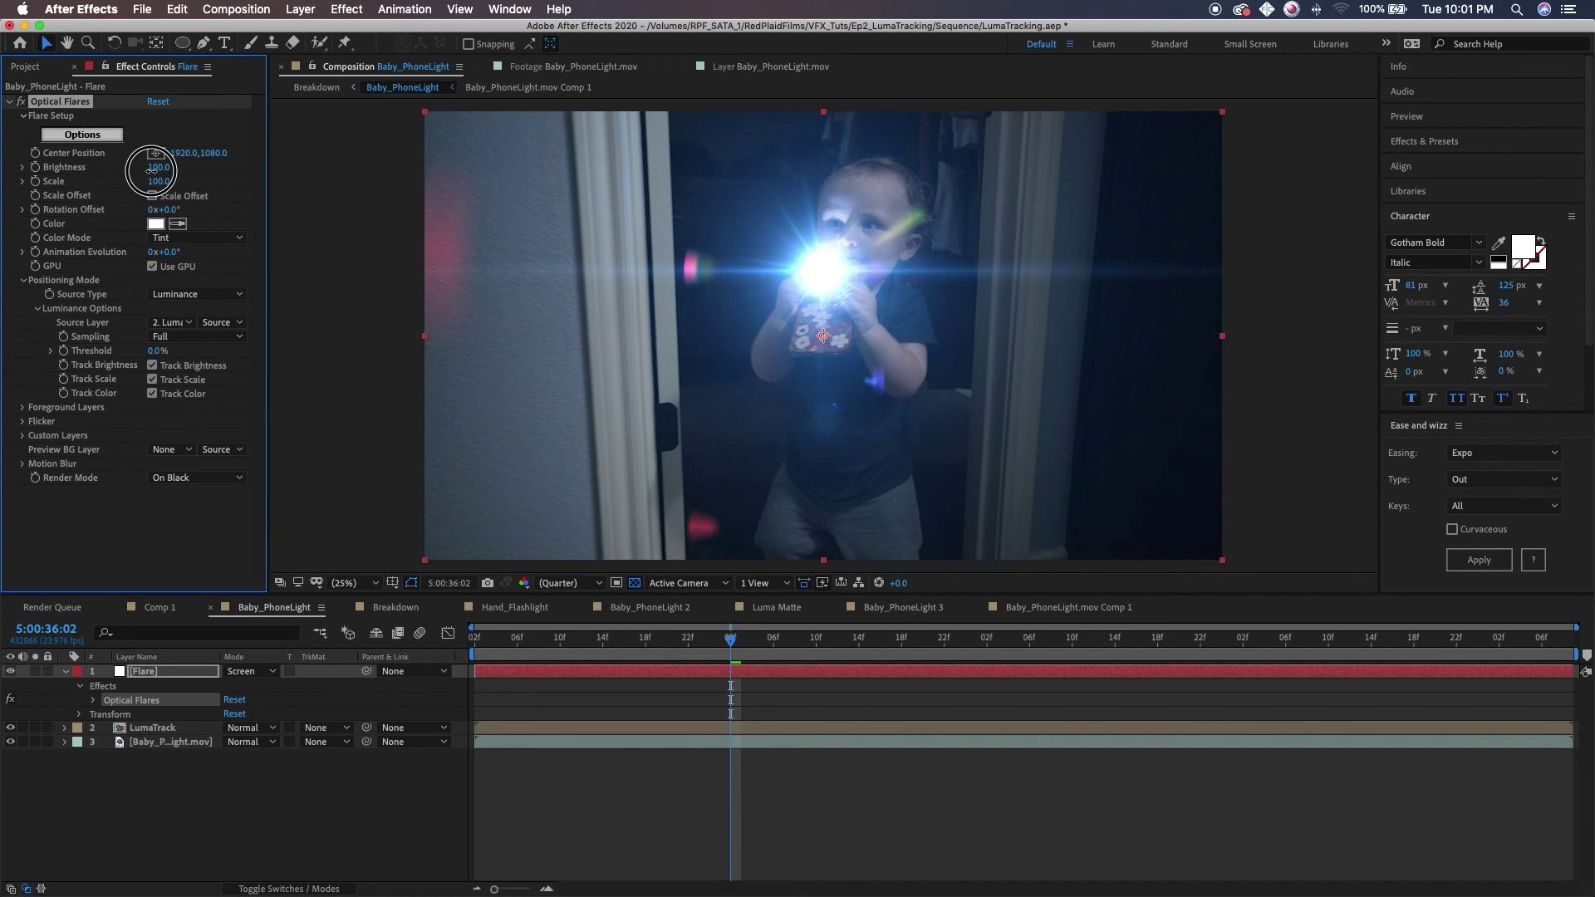
# Lower Optical Flares Brightness to 50 and Scale to 40.
pyautogui.moveTo(156, 167); pyautogui.dragTo(147, 182)
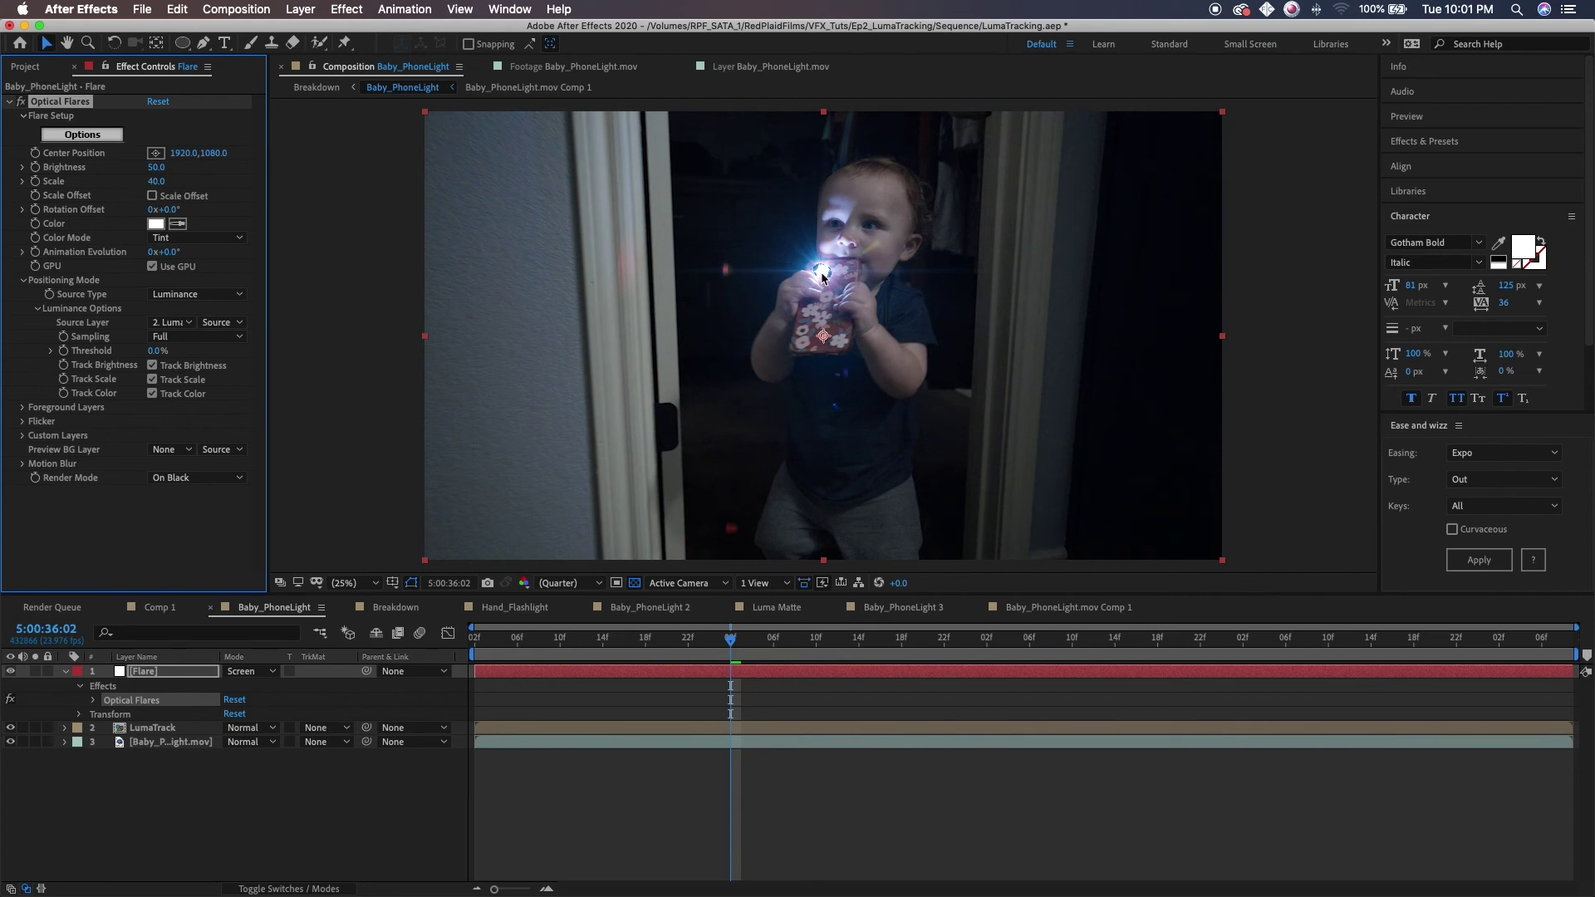
pyautogui.click(147, 729)
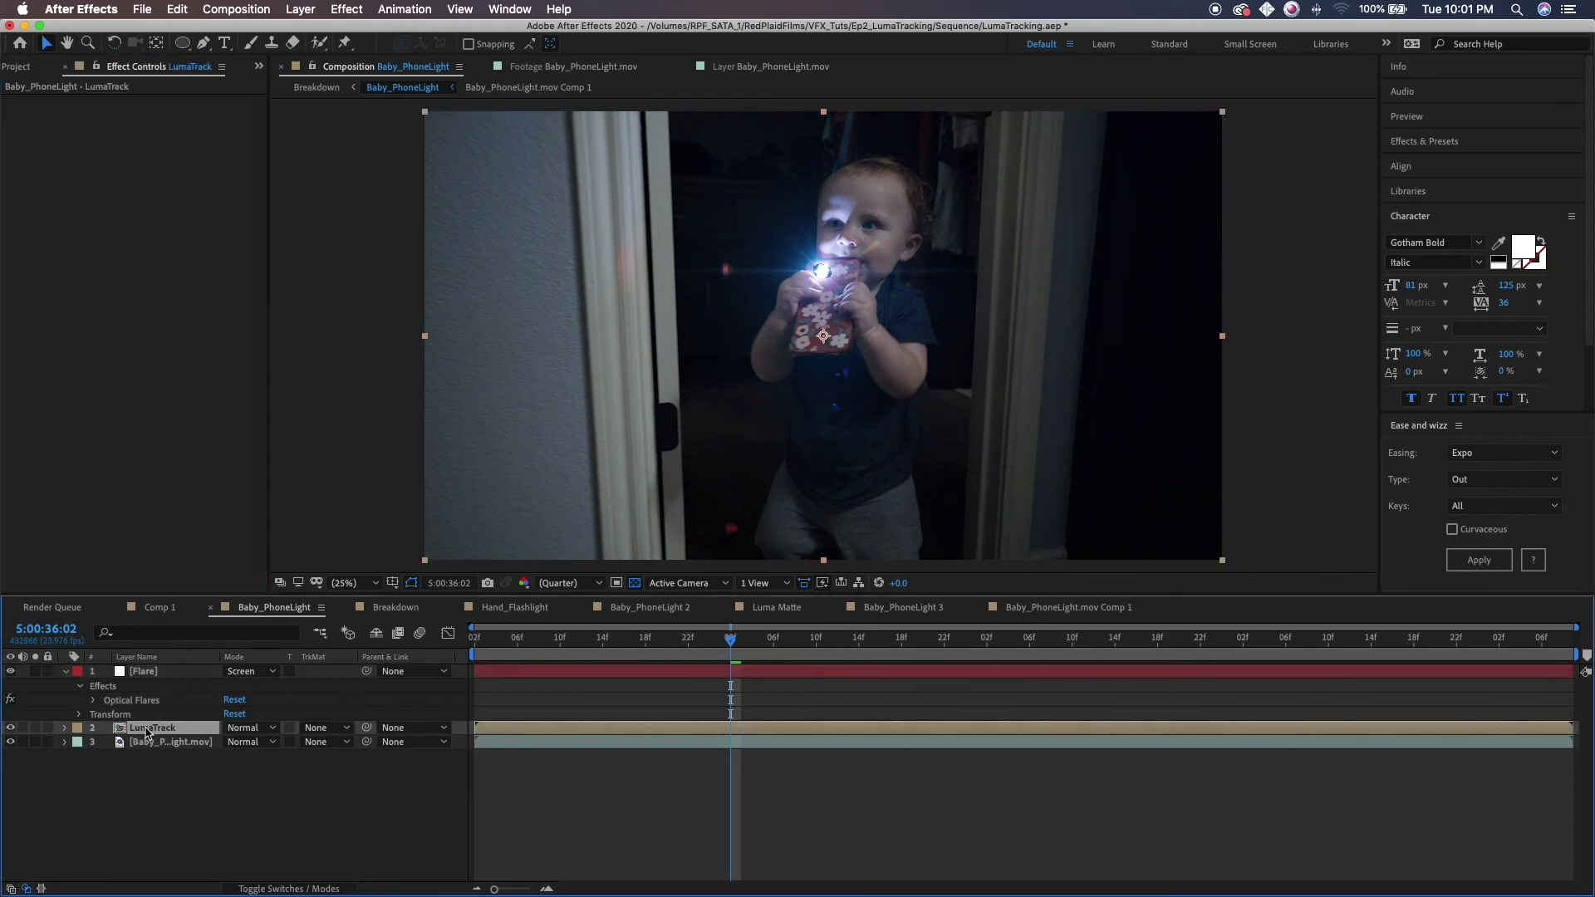
# Hide LumaTrack and scrub across the clip to confirm the flare follows the phone light.
pyautogui.click(11, 728)
pyautogui.moveTo(581, 656); pyautogui.dragTo(909, 658)
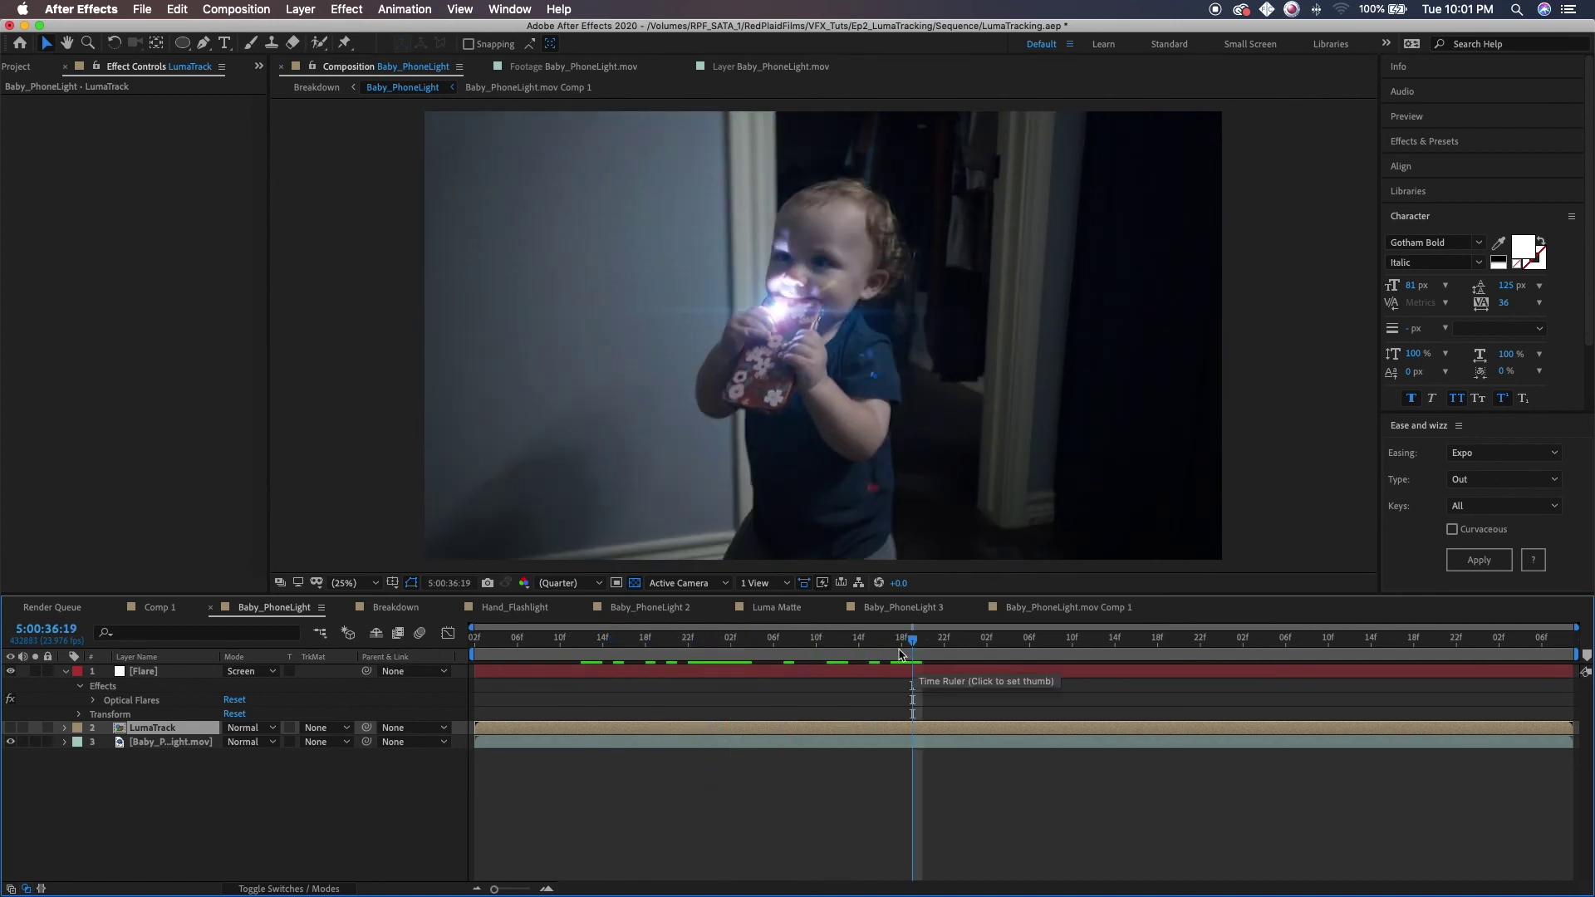
pyautogui.click(507, 671)
pyautogui.moveTo(914, 659)
pyautogui.mouseDown()
pyautogui.moveTo(1396, 676)
pyautogui.moveTo(592, 664)
pyautogui.moveTo(1244, 673)
pyautogui.mouseUp()
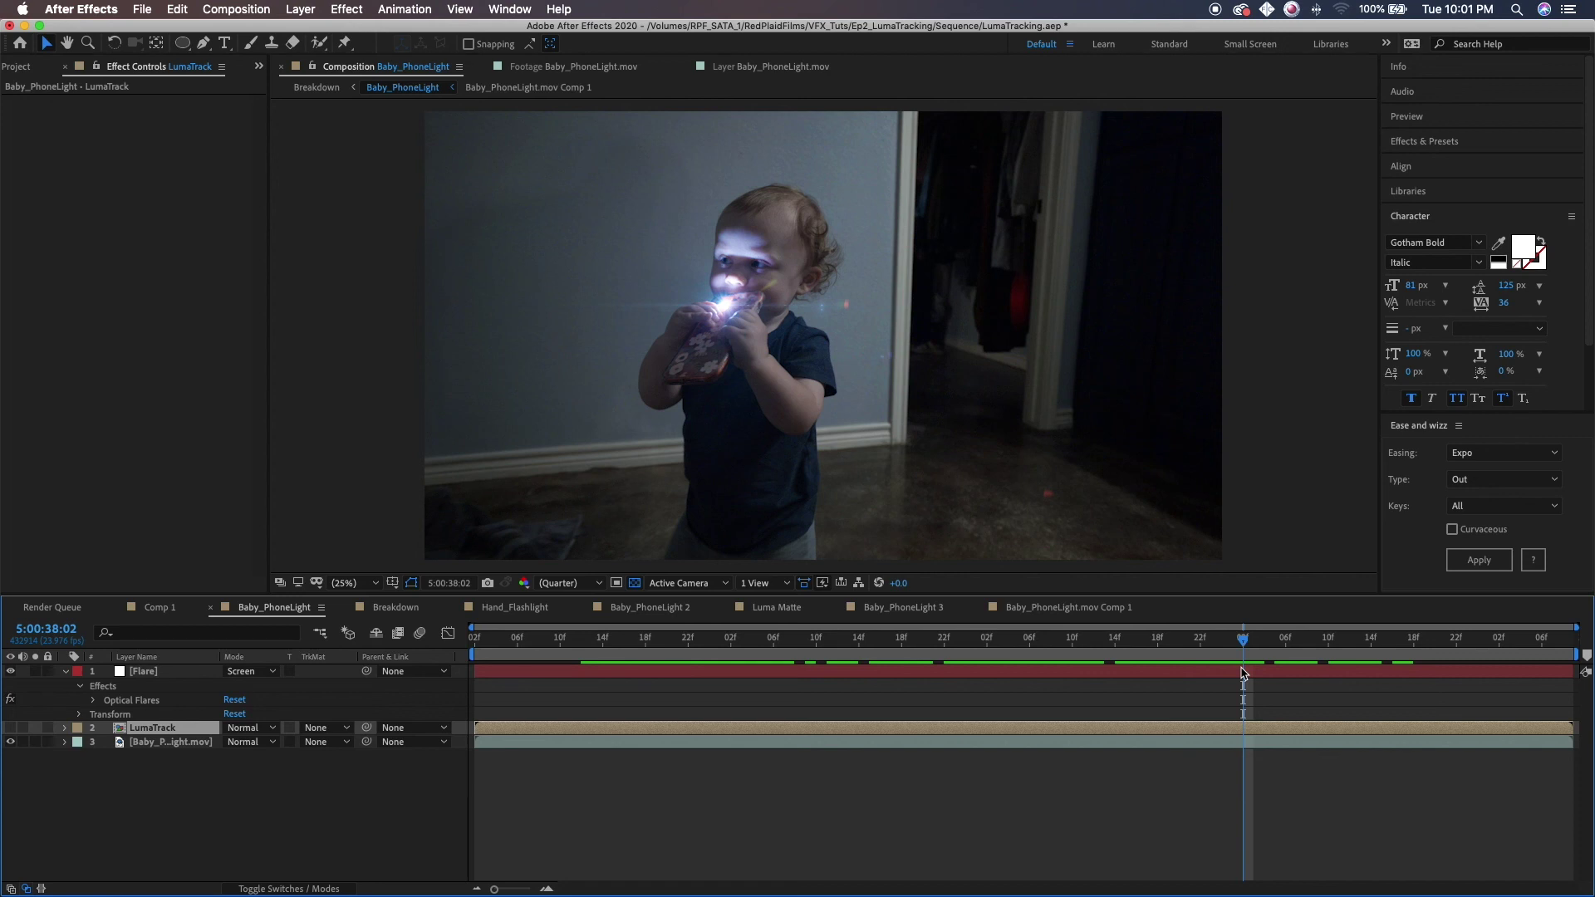
pyautogui.moveTo(639, 639); pyautogui.dragTo(934, 648)
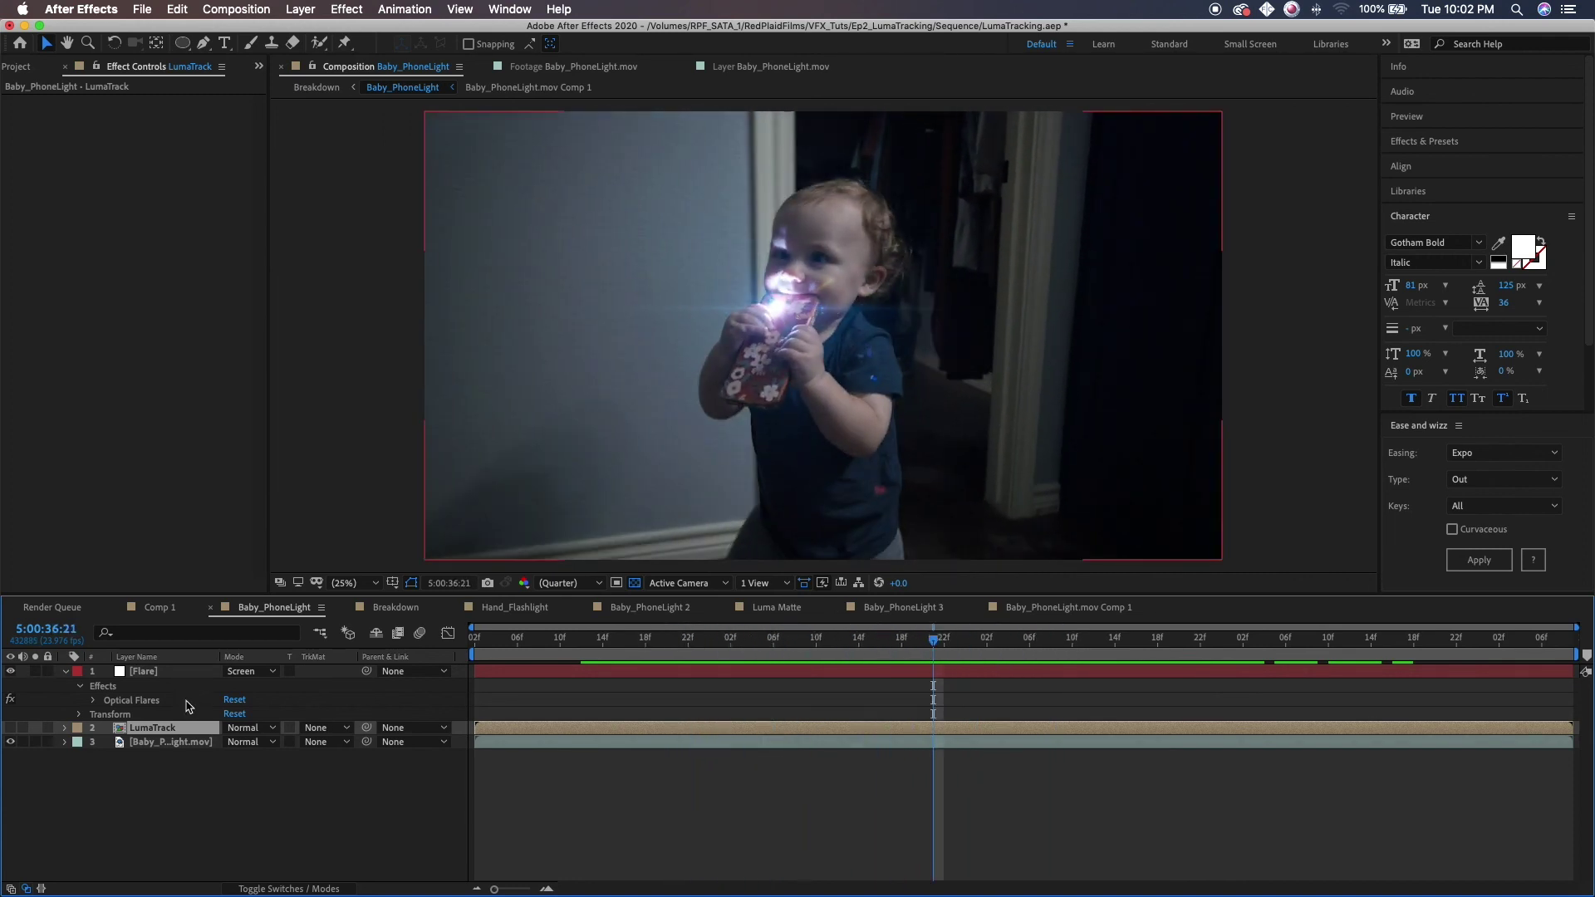
# Compare with the Flare hidden and LumaTrack shown, restore them, then switch to Hand_Flashlight.
pyautogui.click(10, 728)
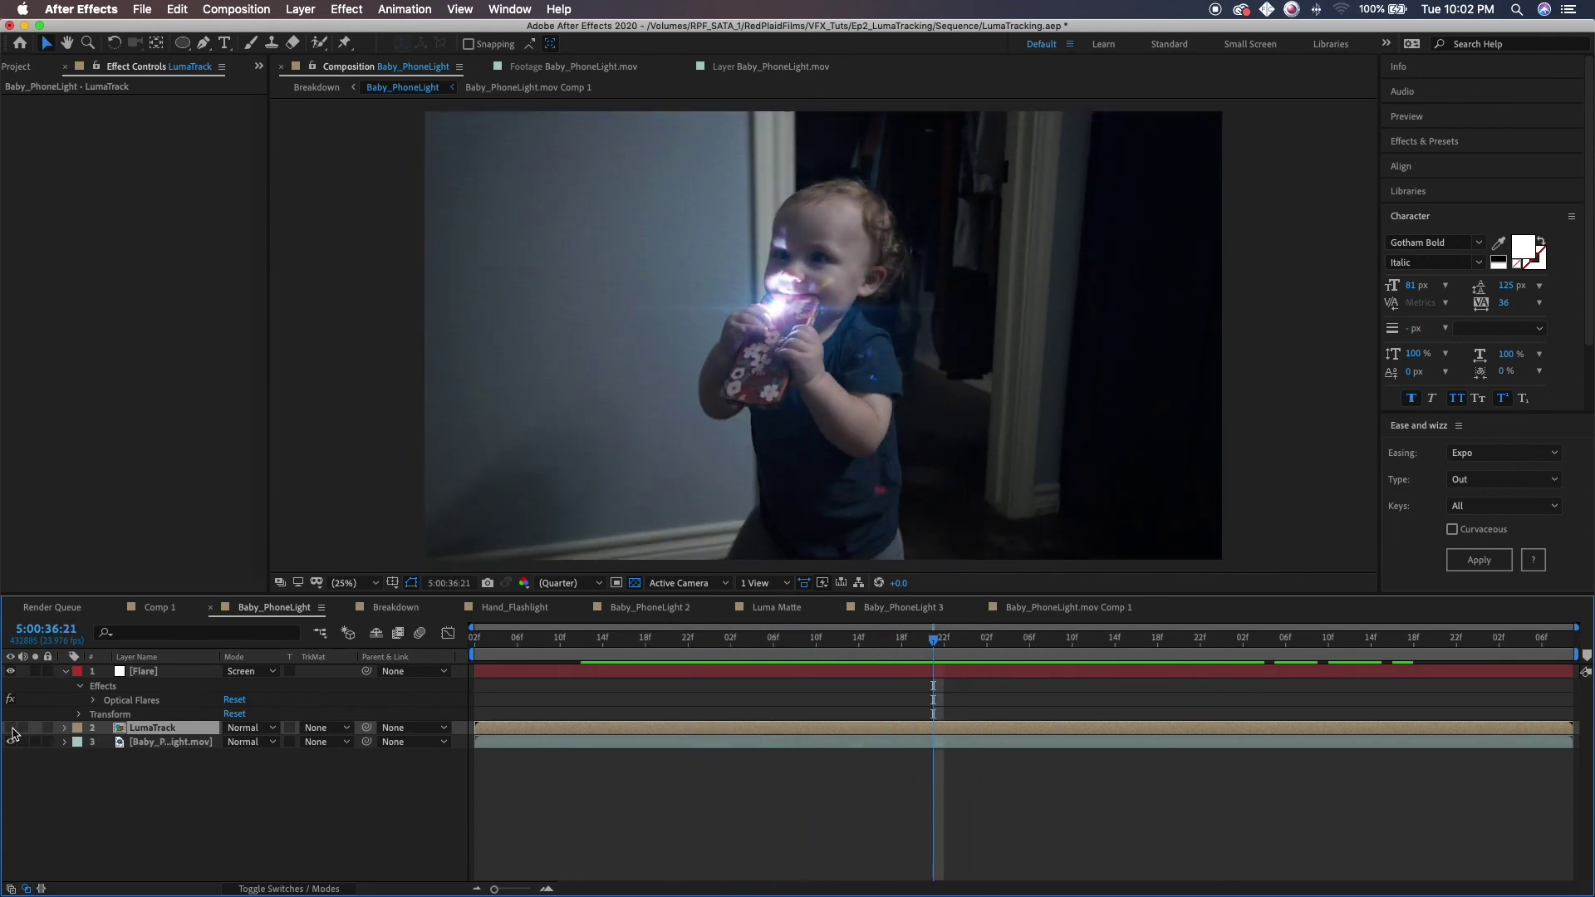
pyautogui.click(10, 671)
pyautogui.moveTo(582, 645); pyautogui.dragTo(1013, 662)
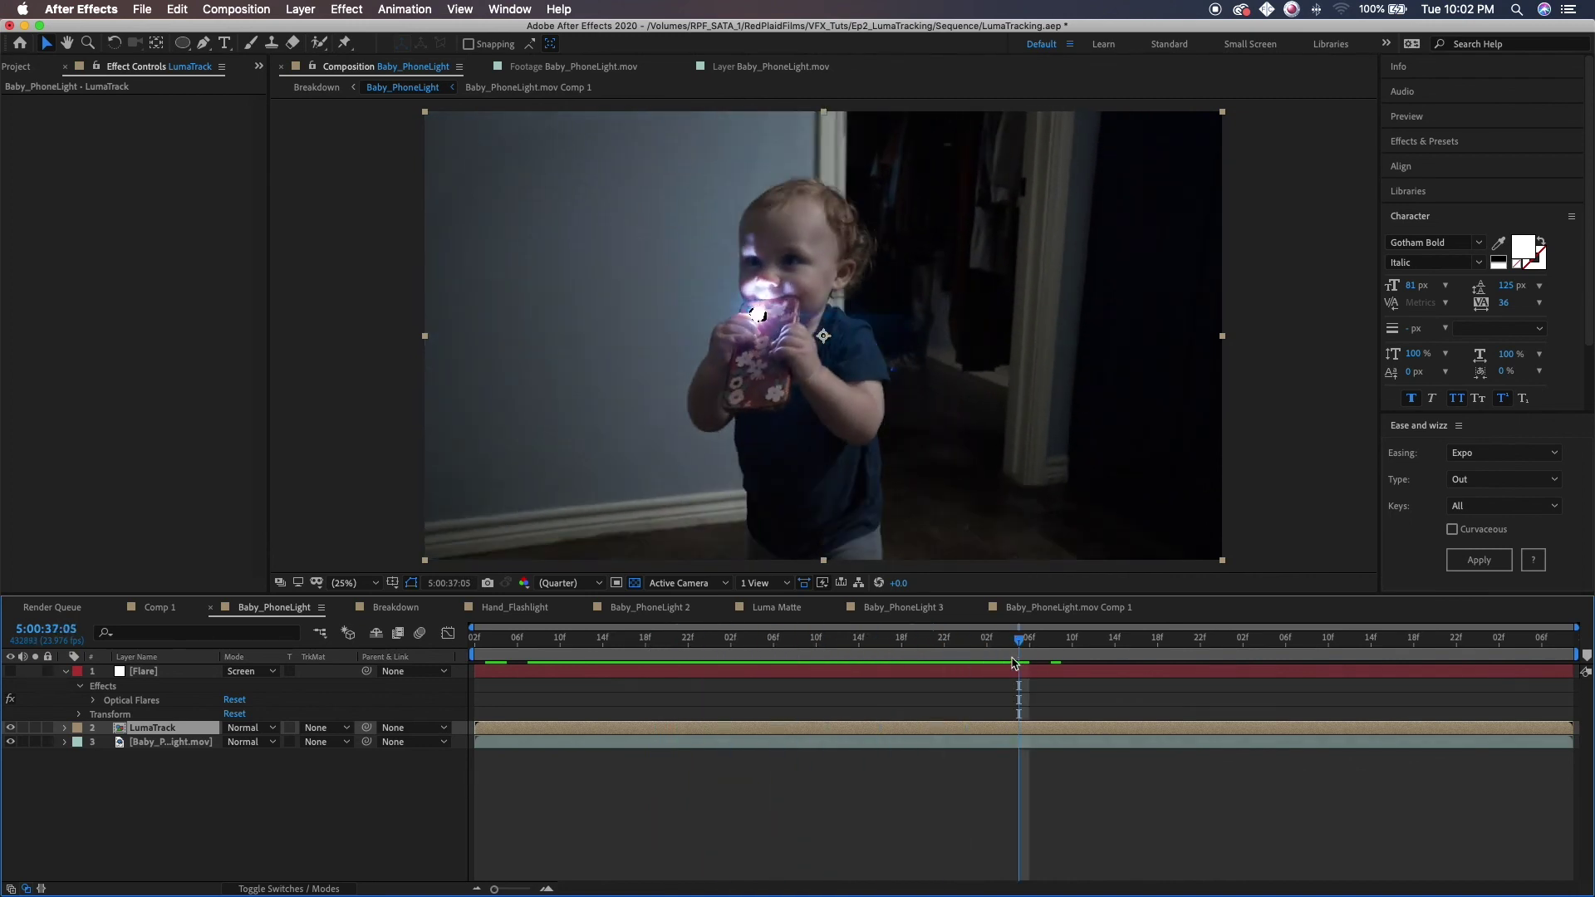
pyautogui.click(10, 671)
pyautogui.click(10, 728)
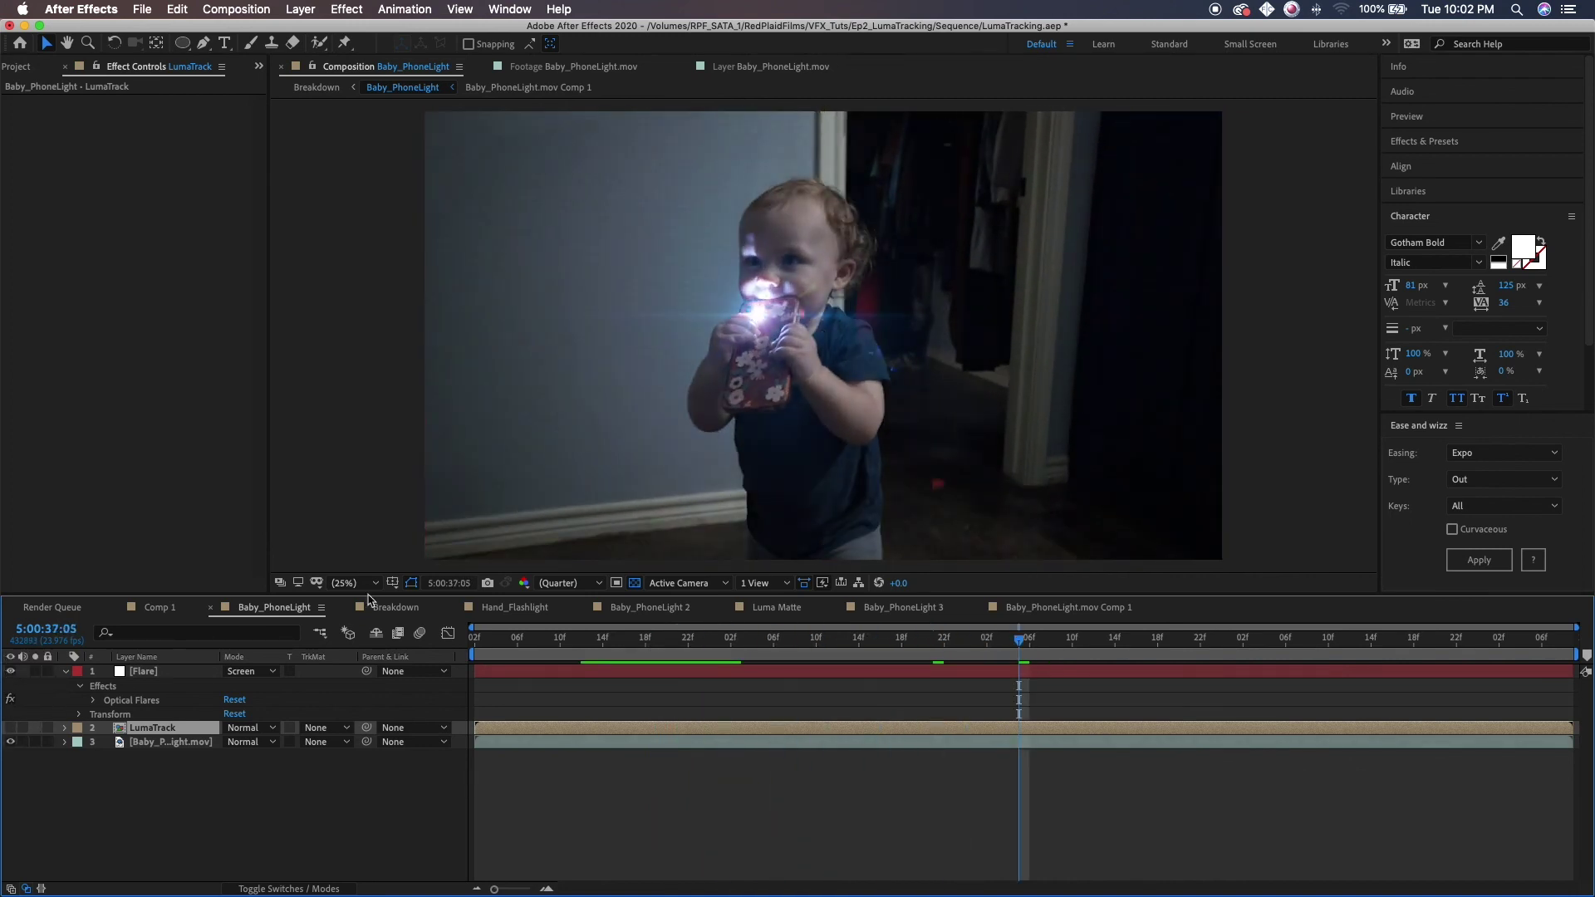
pyautogui.click(504, 611)
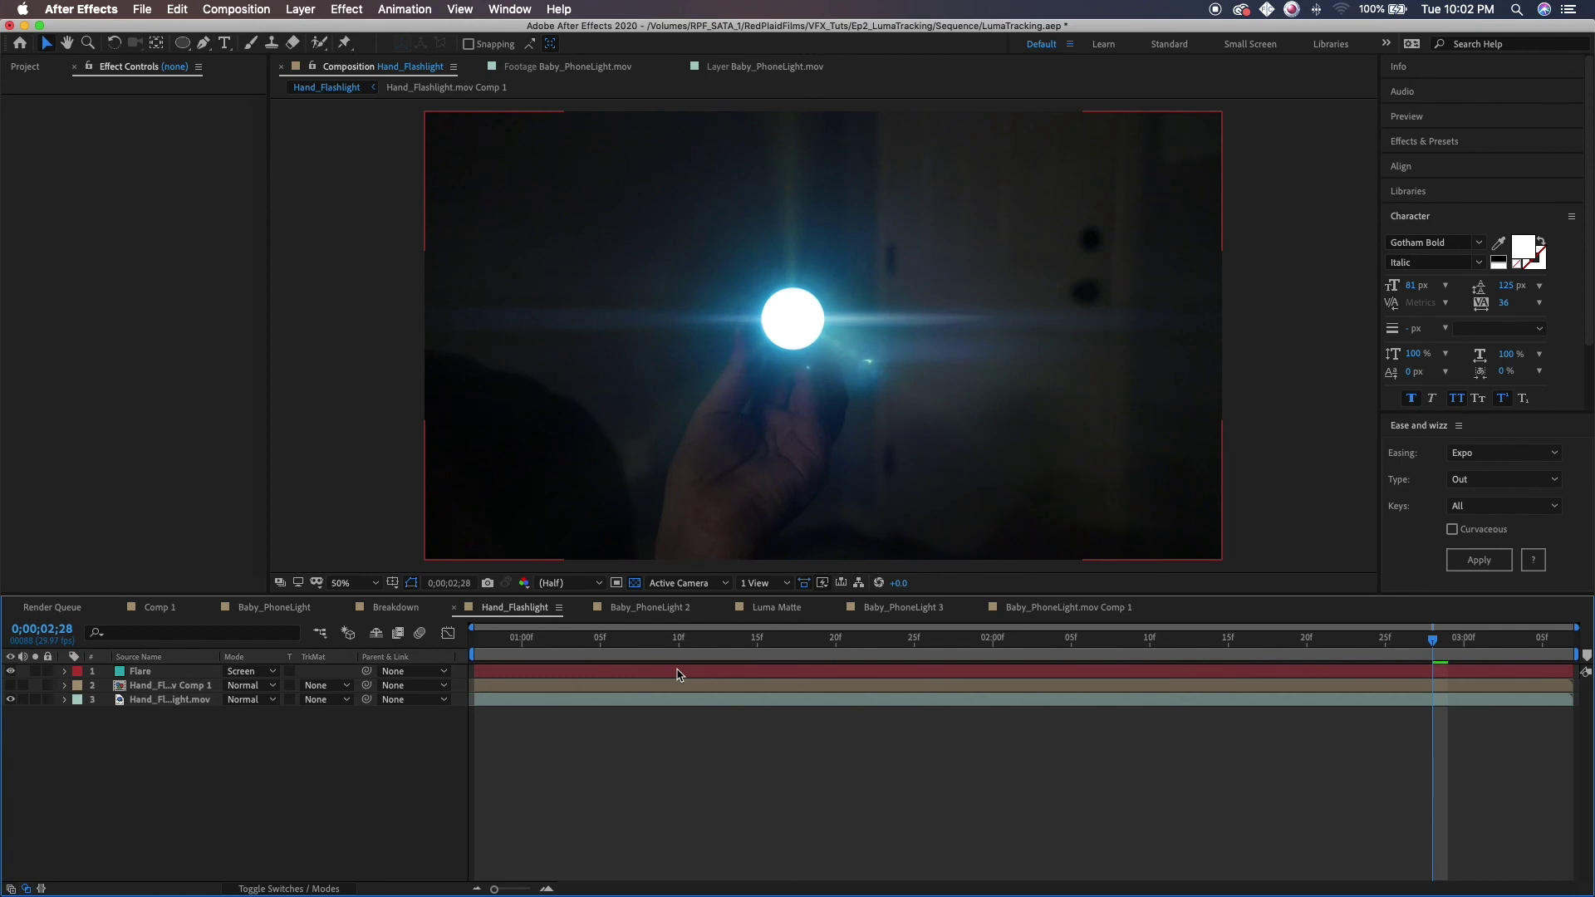
# Scrub the Hand_Flashlight timeline to preview its flashlight flare.
pyautogui.moveTo(562, 646); pyautogui.dragTo(1209, 659)
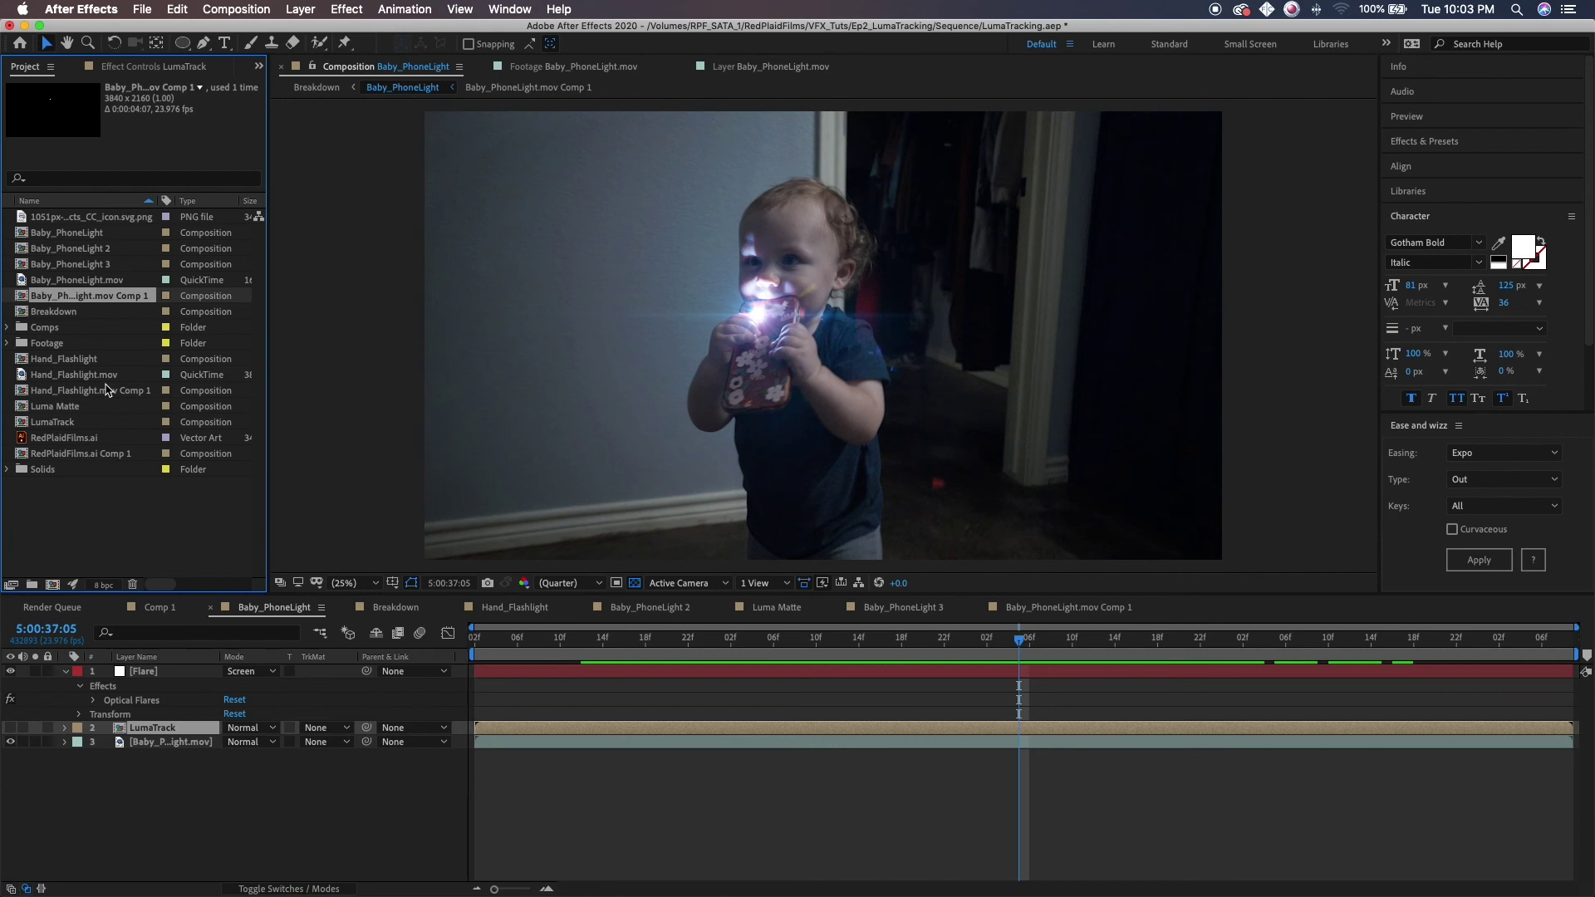
pyautogui.moveTo(1019, 638); pyautogui.dragTo(686, 650)
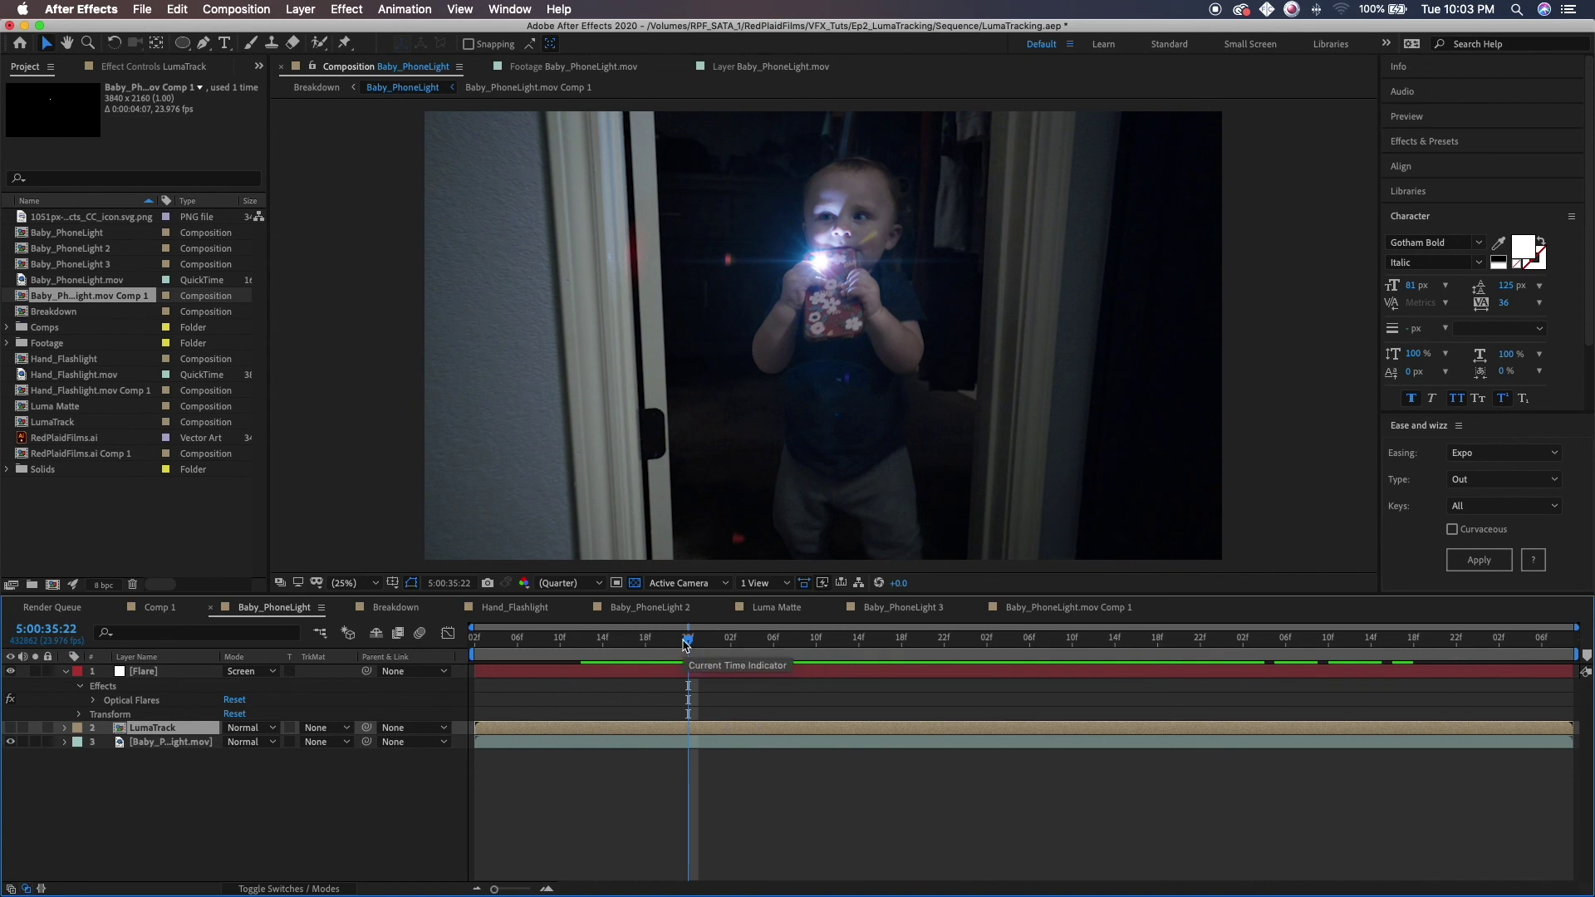
pyautogui.moveTo(687, 645); pyautogui.dragTo(805, 640)
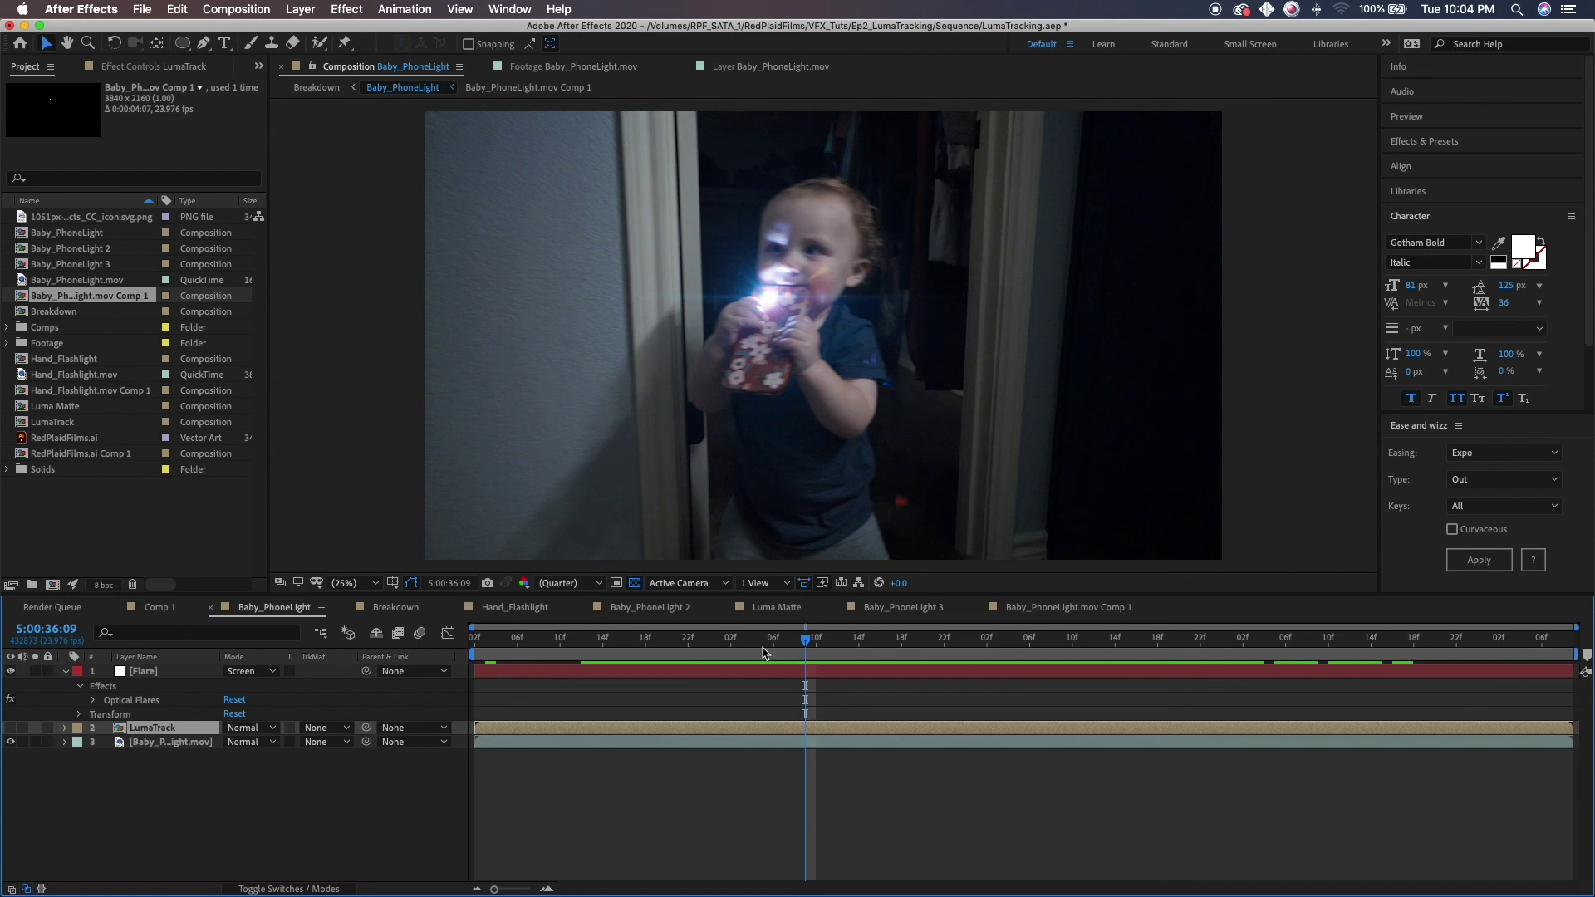
pyautogui.click(615, 642)
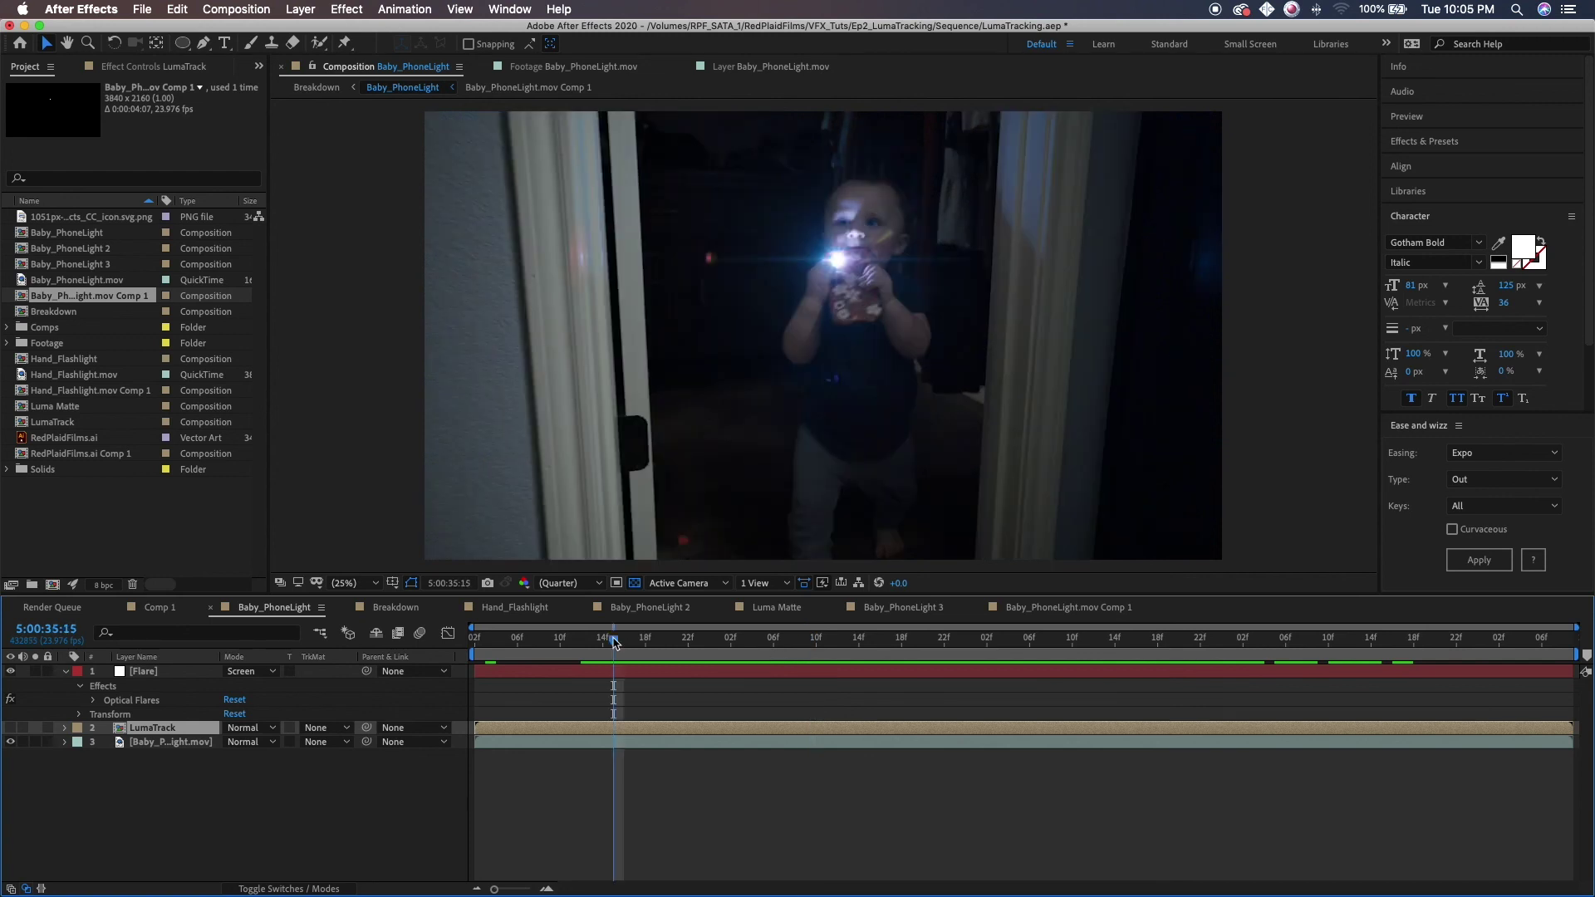